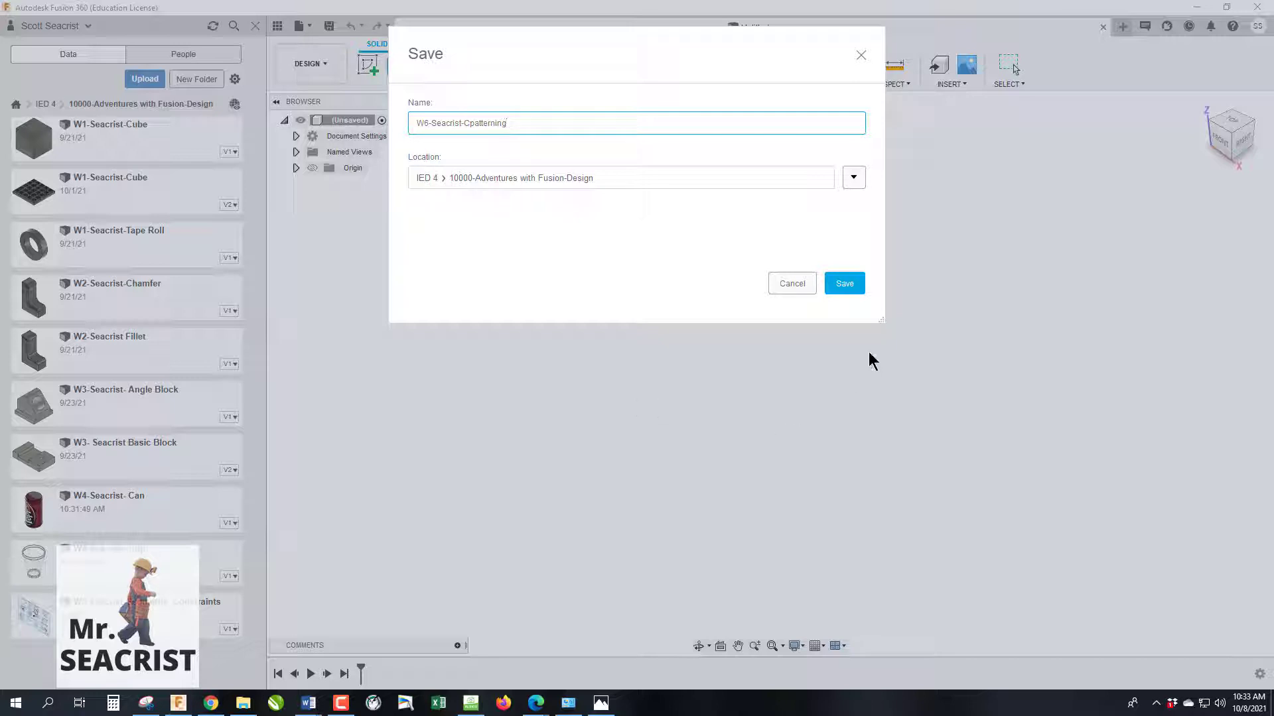
Save the new design in the 10000-Adventures with Fusion-Design folder and start a sketch on the front XZ plane
{"action": "left_click", "coordinate": [837, 284]}
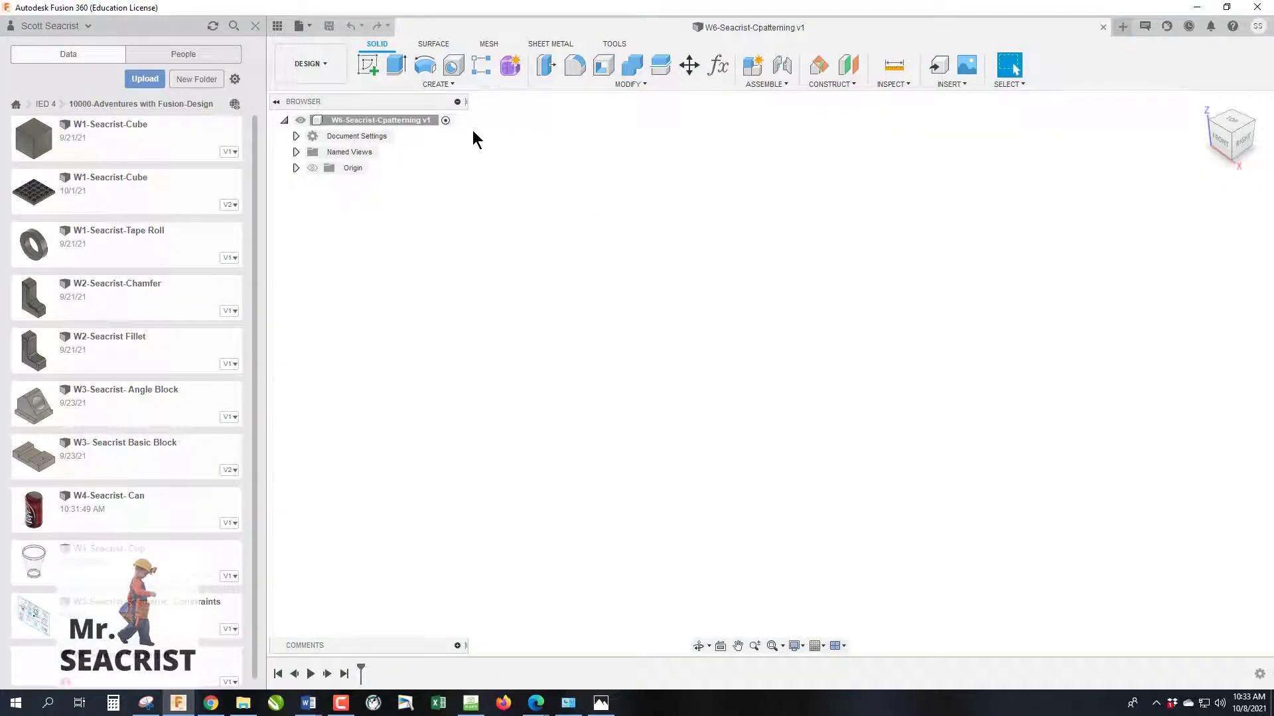
{"action": "left_click", "coordinate": [367, 64]}
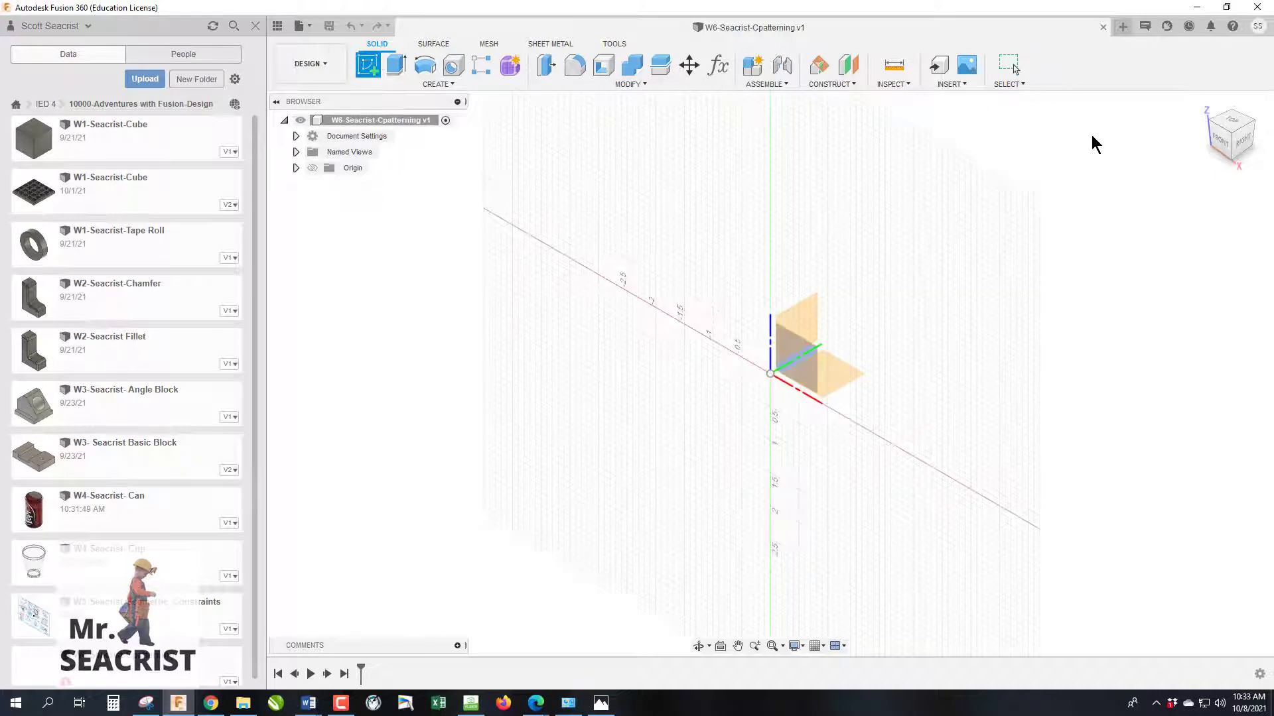
{"action": "left_click", "coordinate": [796, 354]}
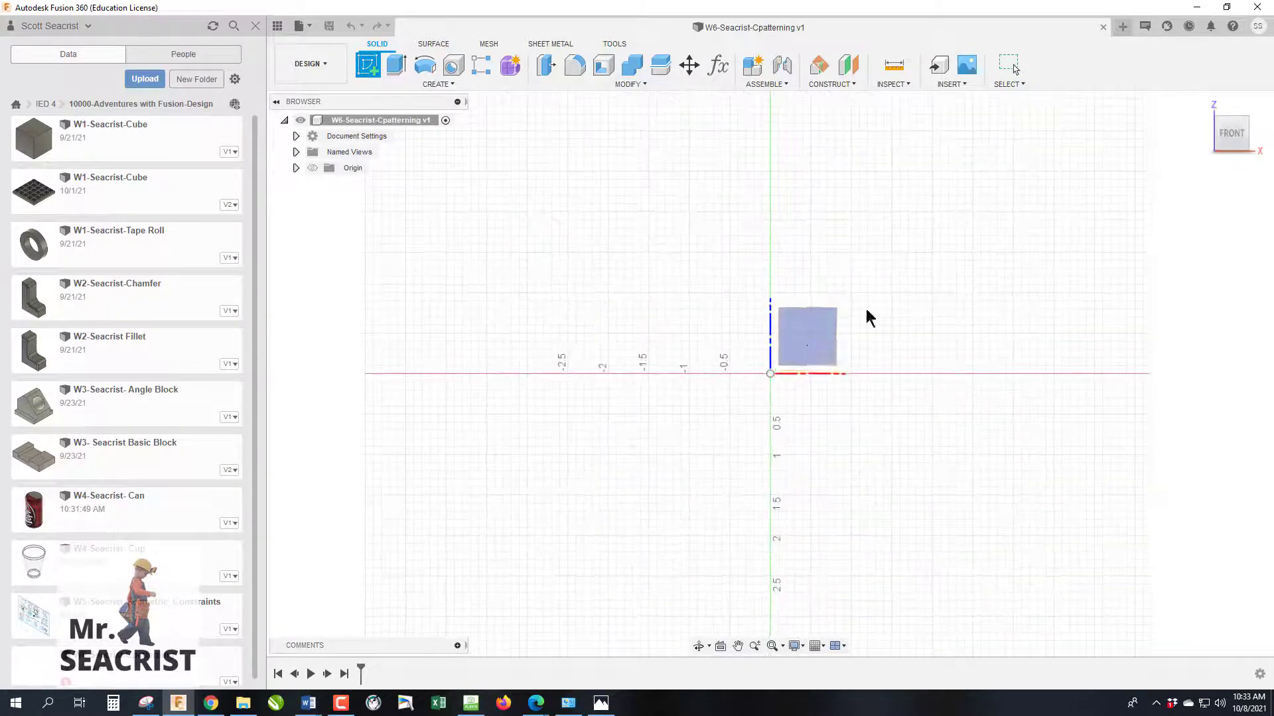
{"action": "left_click", "coordinate": [822, 322]}
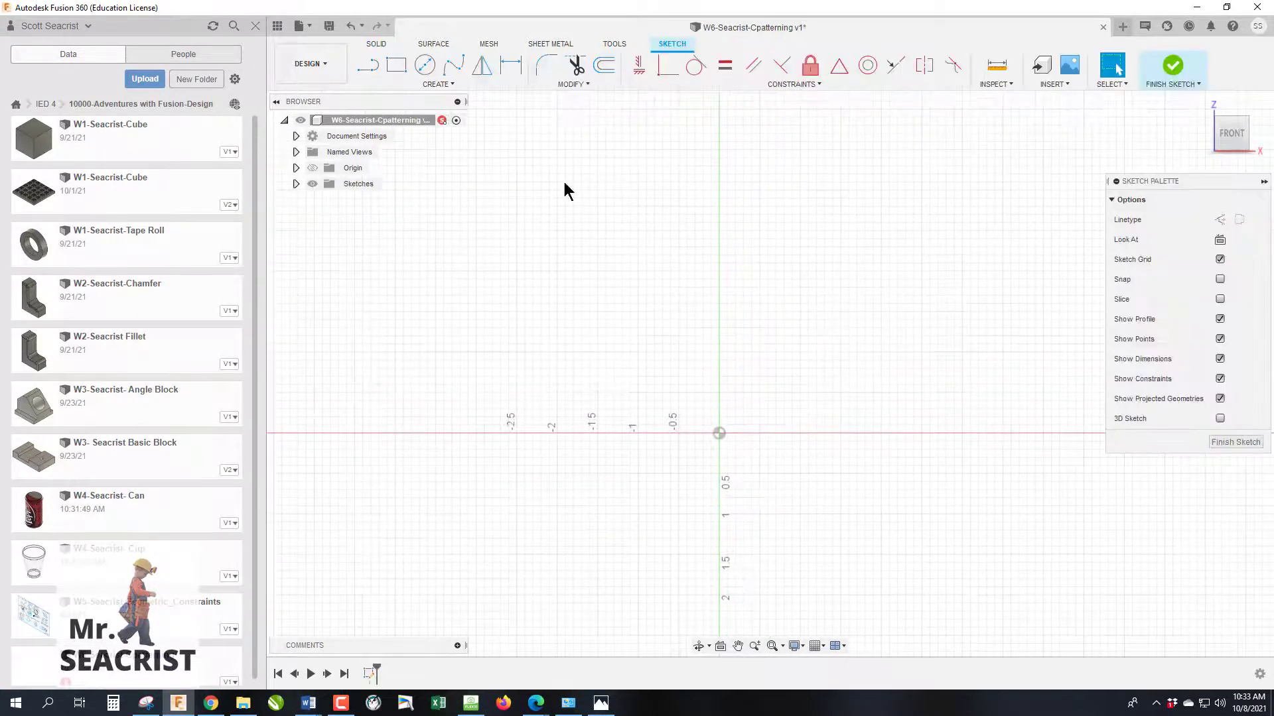
Draw an 8 in diameter circle centred on the origin and extrude it into a solid disc
{"action": "left_click", "coordinate": [424, 65]}
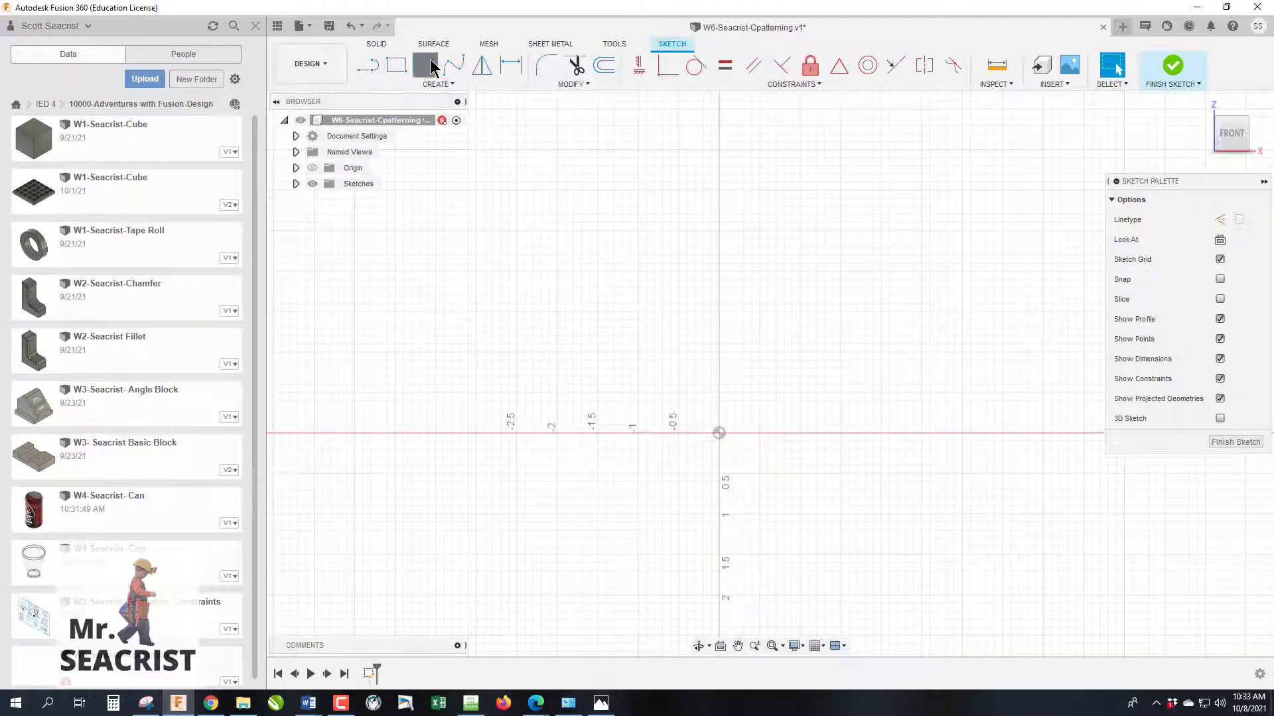
{"action": "left_click", "coordinate": [720, 434]}
{"action": "type", "text": "8"}
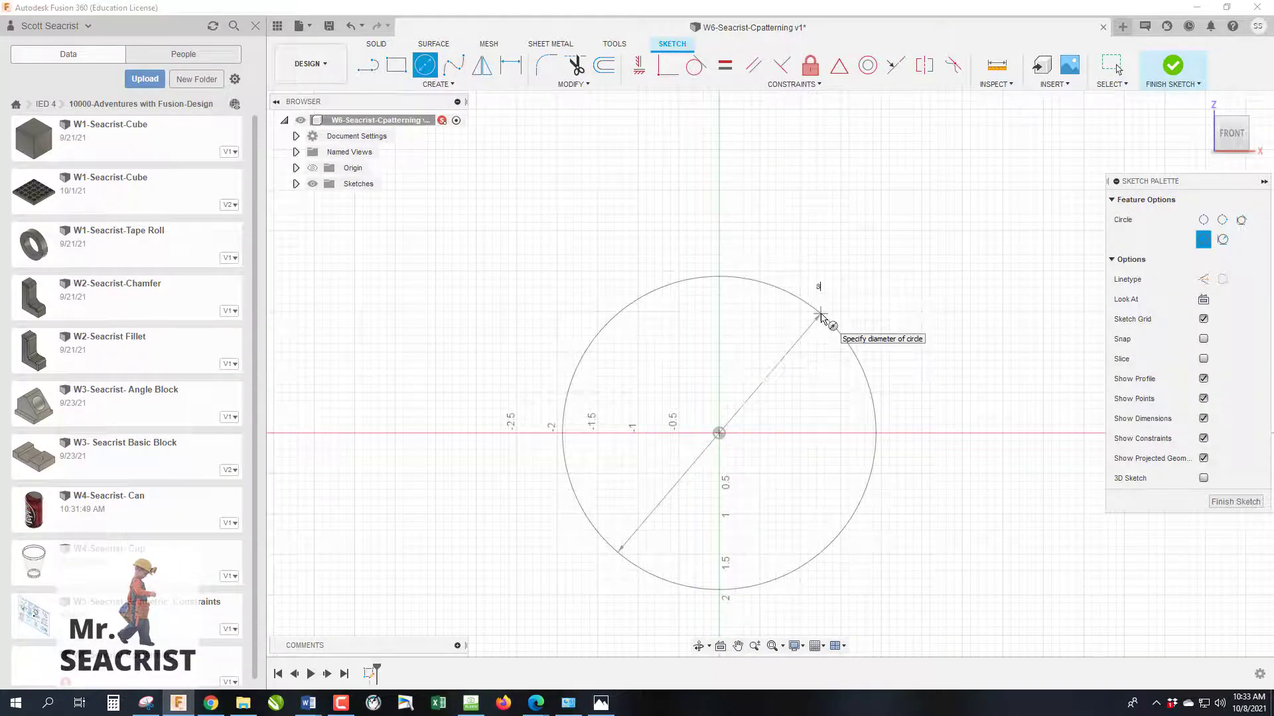
{"action": "key", "text": "Return"}
{"action": "key", "text": "e"}
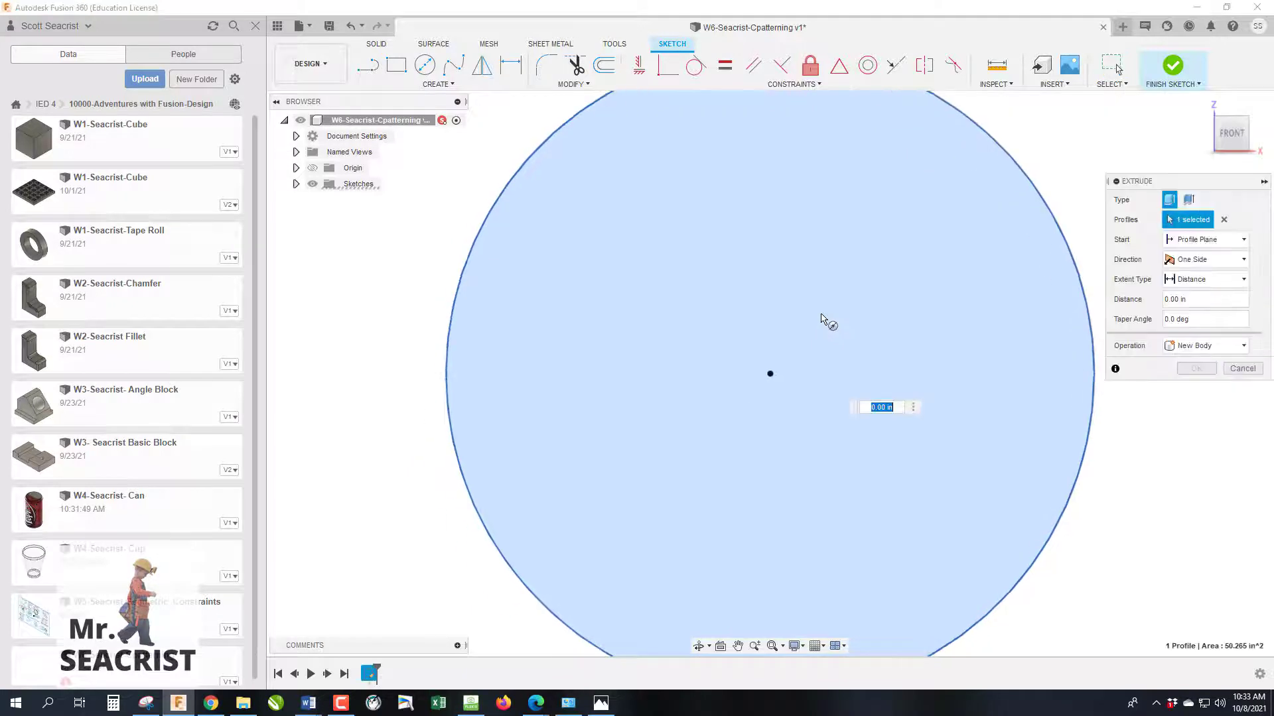
{"action": "key", "text": "Return"}
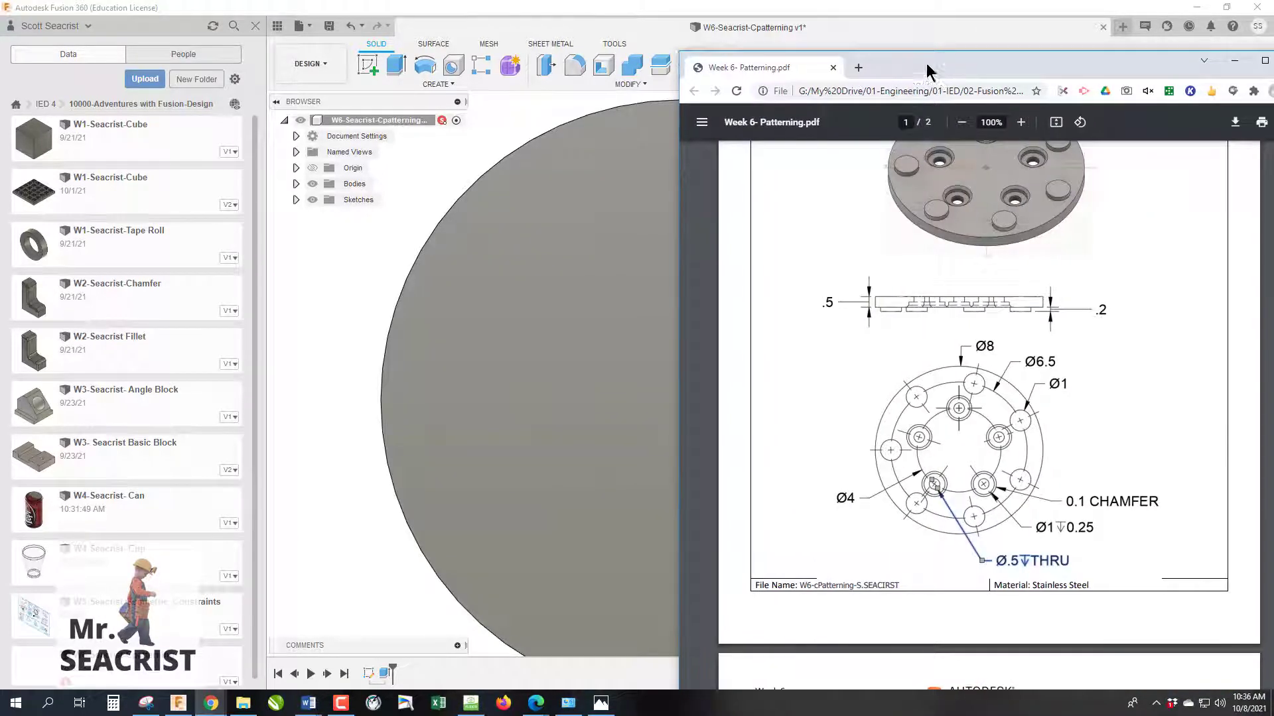
Consult the Week 6 patterning drawing, and sketch a 1 in diameter circle on the disc's front face near its left edge
{"action": "left_click_drag", "start_coordinate": [926, 70], "coordinate": [850, 63]}
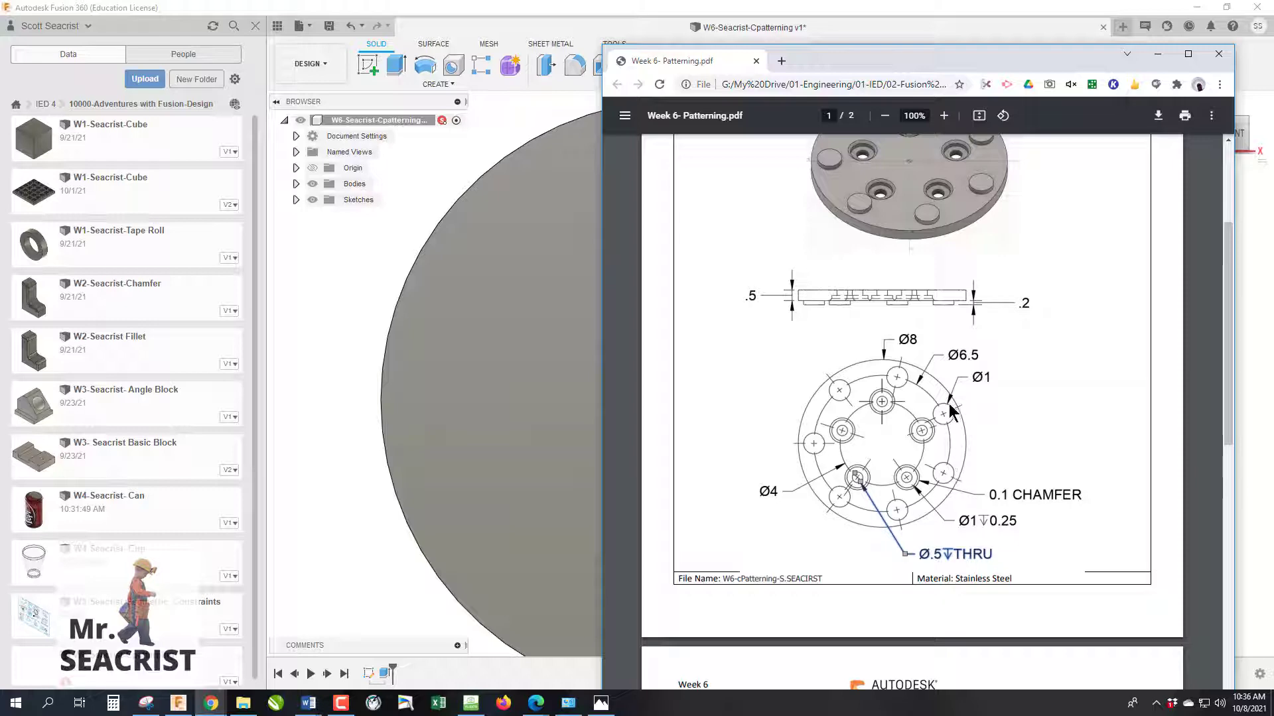
{"action": "left_click", "coordinate": [1157, 54]}
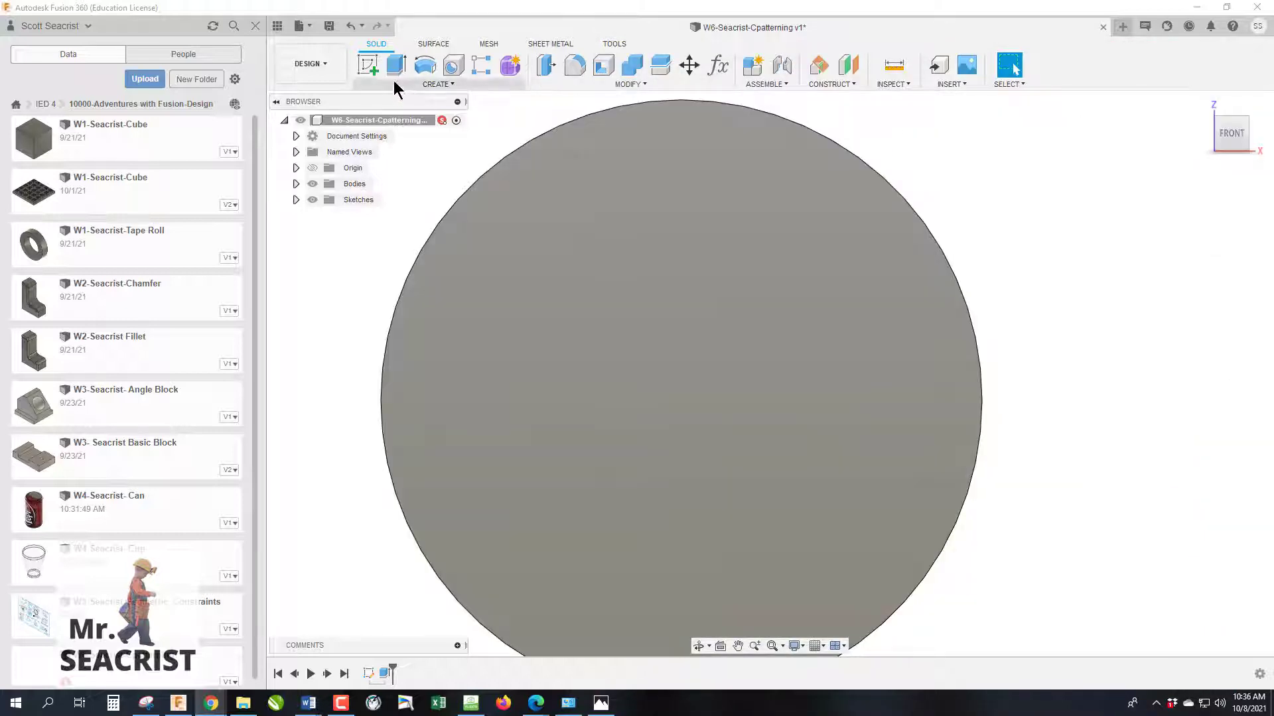
{"action": "left_click", "coordinate": [369, 66]}
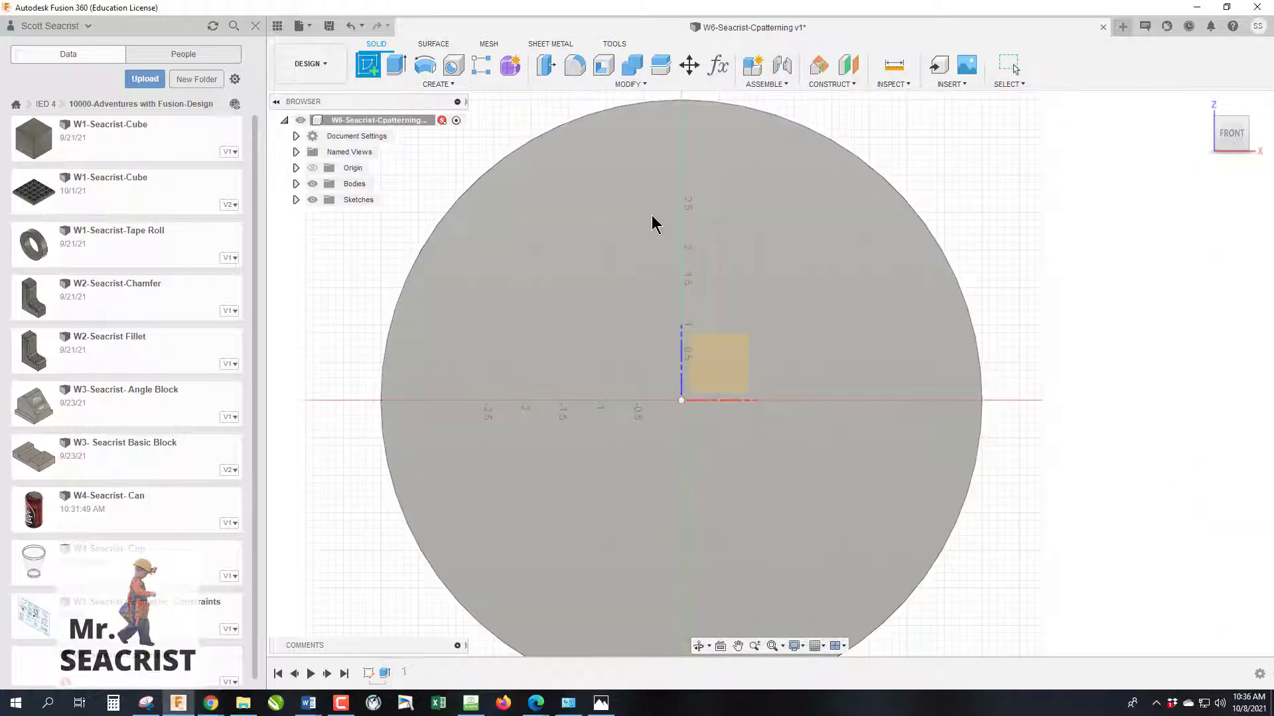
{"action": "left_click", "coordinate": [653, 222]}
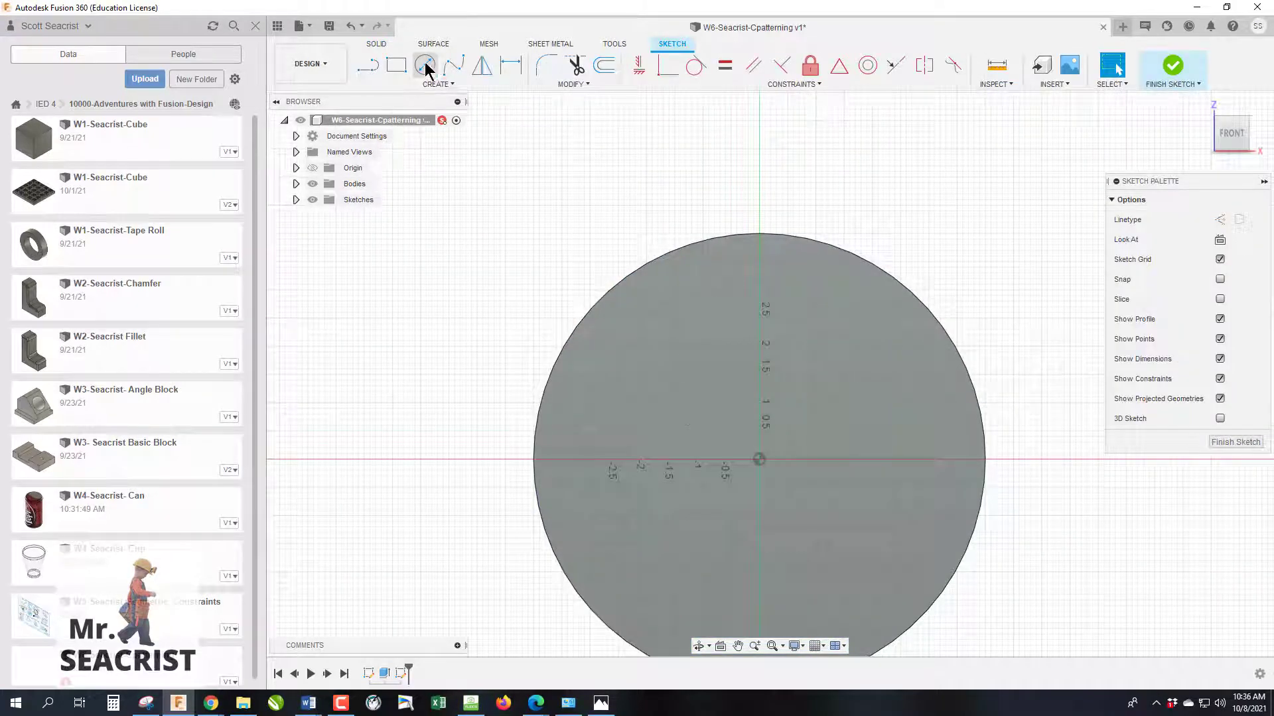
{"action": "left_click", "coordinate": [426, 65]}
{"action": "left_click", "coordinate": [577, 434]}
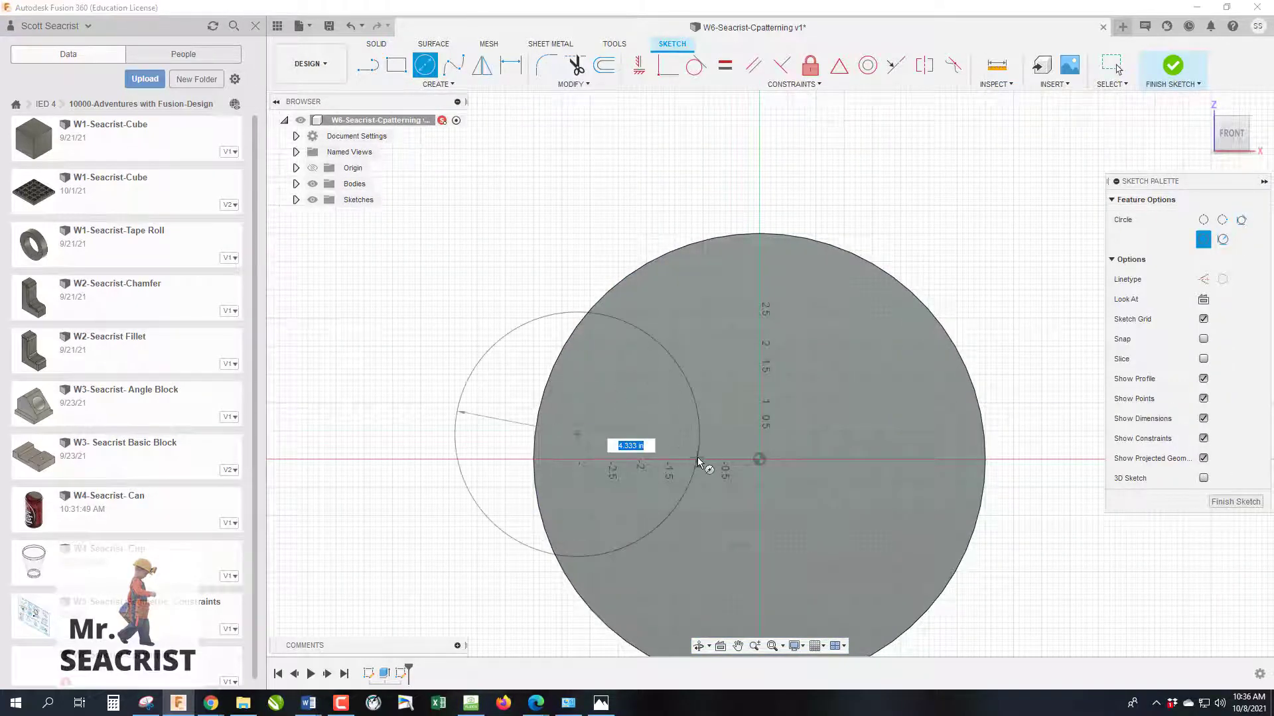
{"action": "type", "text": "1"}
{"action": "key", "text": "Return"}
{"action": "key", "text": "Escape"}
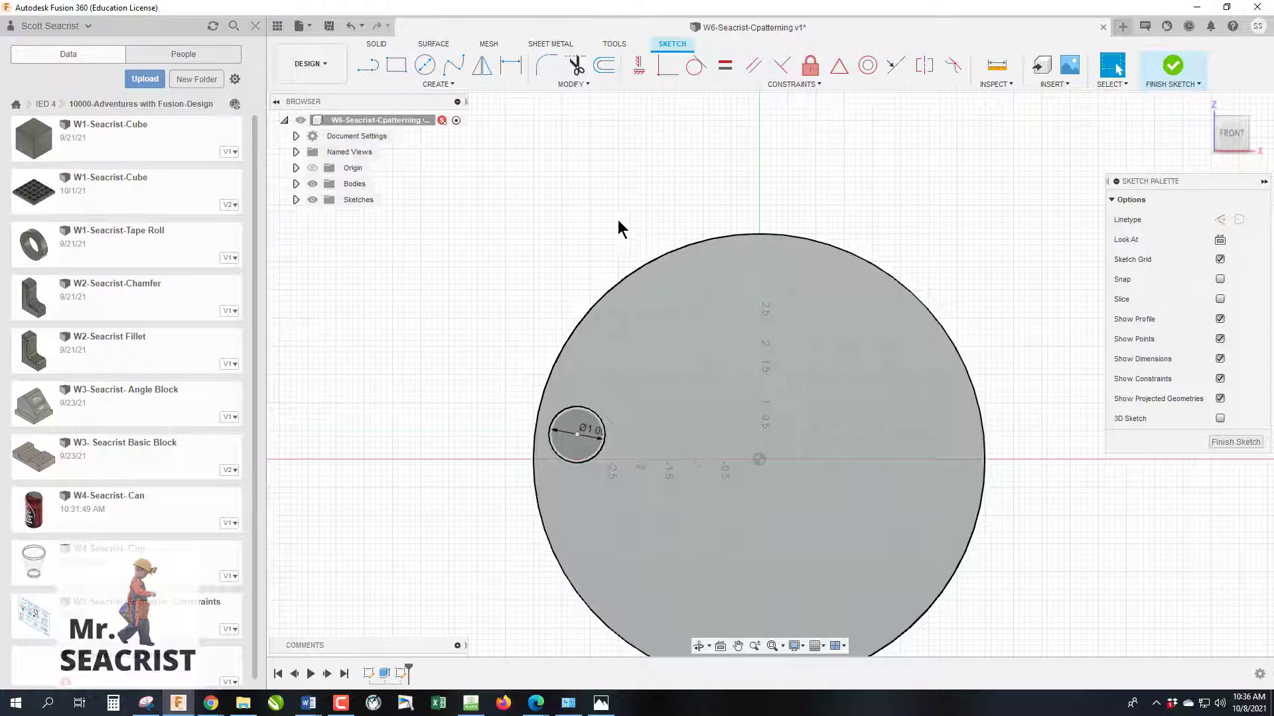
Constrain the small circle's centre horizontally to the origin and slide the circle along that axis toward the disc's centre
{"action": "left_click", "coordinate": [640, 69]}
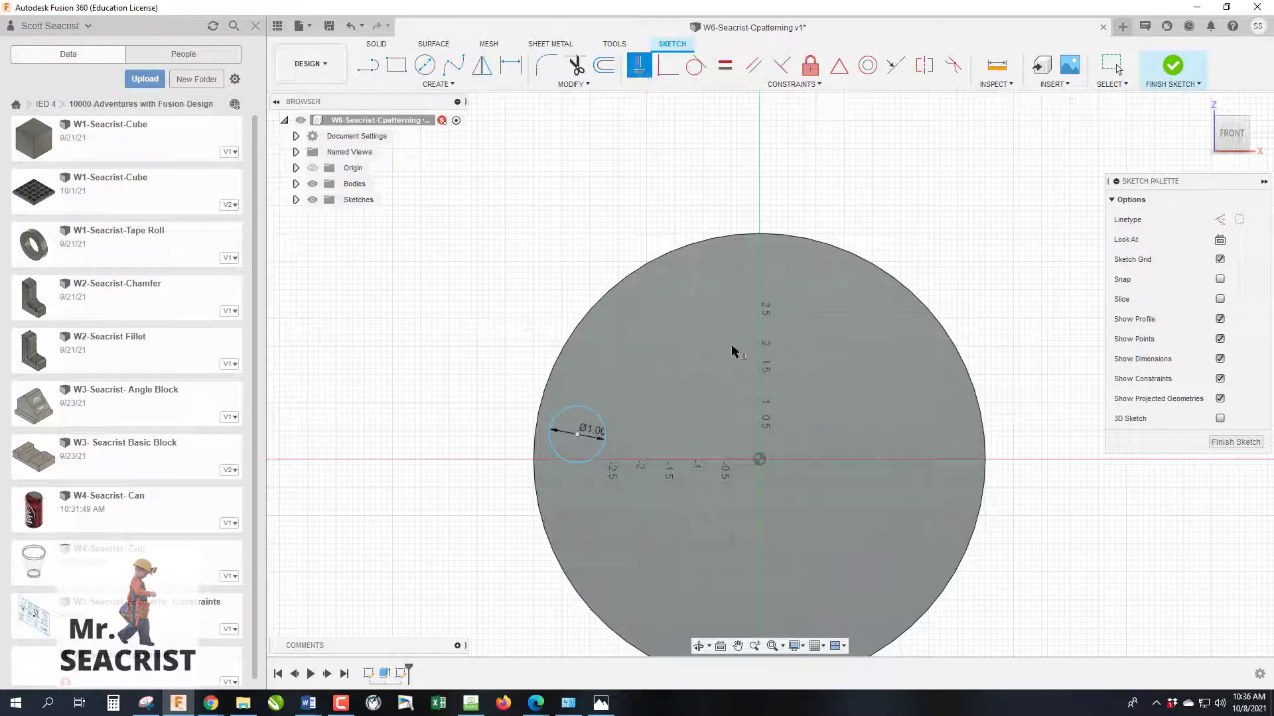
{"action": "left_click", "coordinate": [756, 461]}
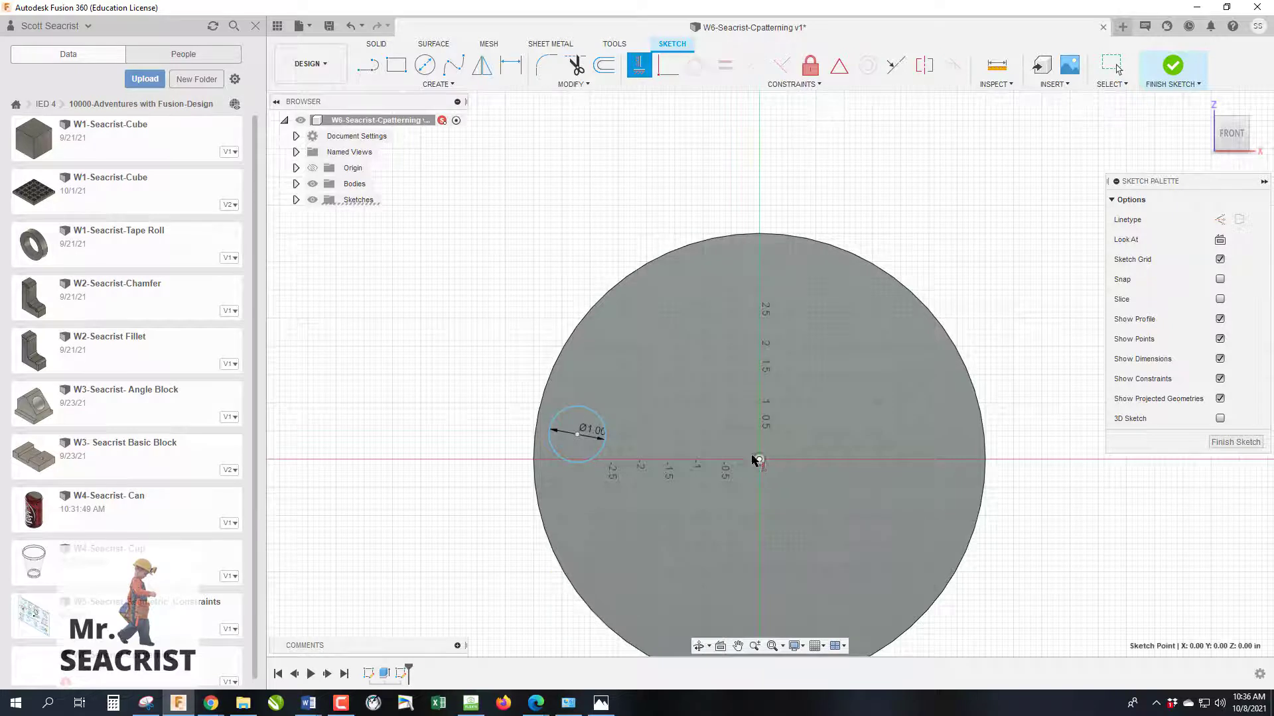
{"action": "left_click", "coordinate": [578, 434]}
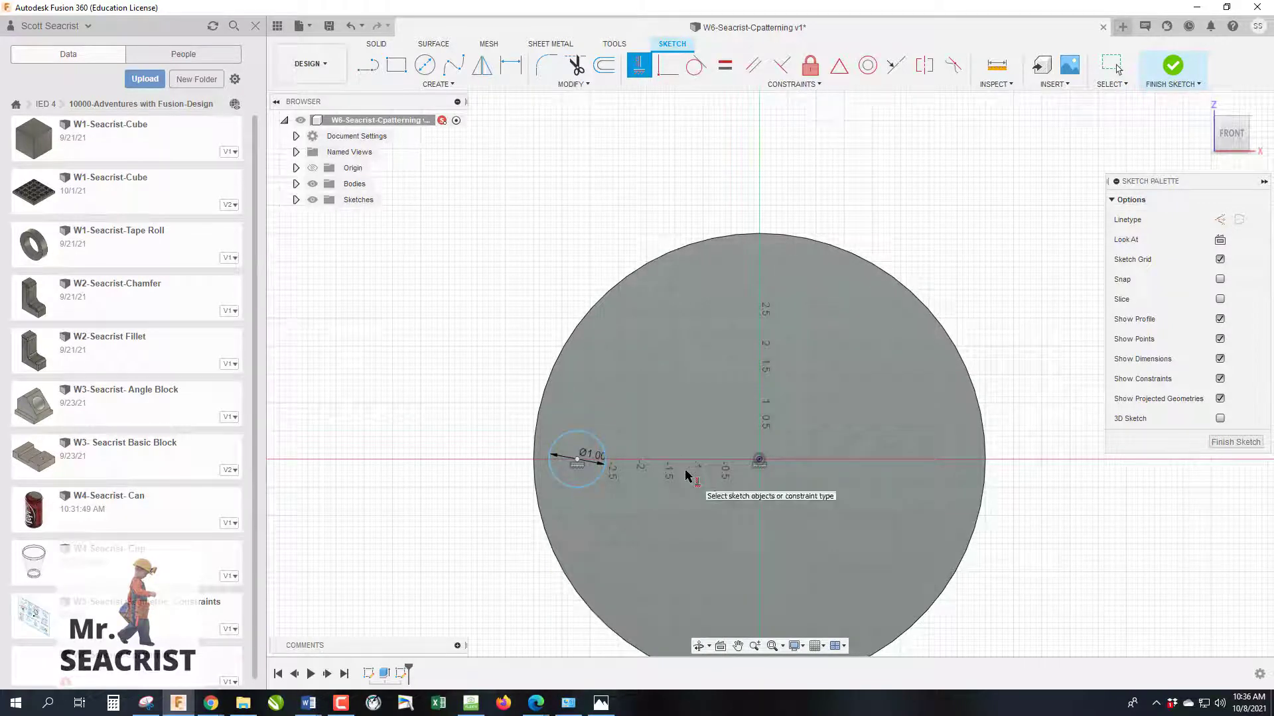
{"action": "key", "text": "Escape"}
{"action": "mouse_move", "coordinate": [577, 461]}
{"action": "left_mouse_down"}
{"action": "mouse_move", "coordinate": [653, 458]}
{"action": "mouse_move", "coordinate": [616, 452]}
{"action": "left_mouse_up"}
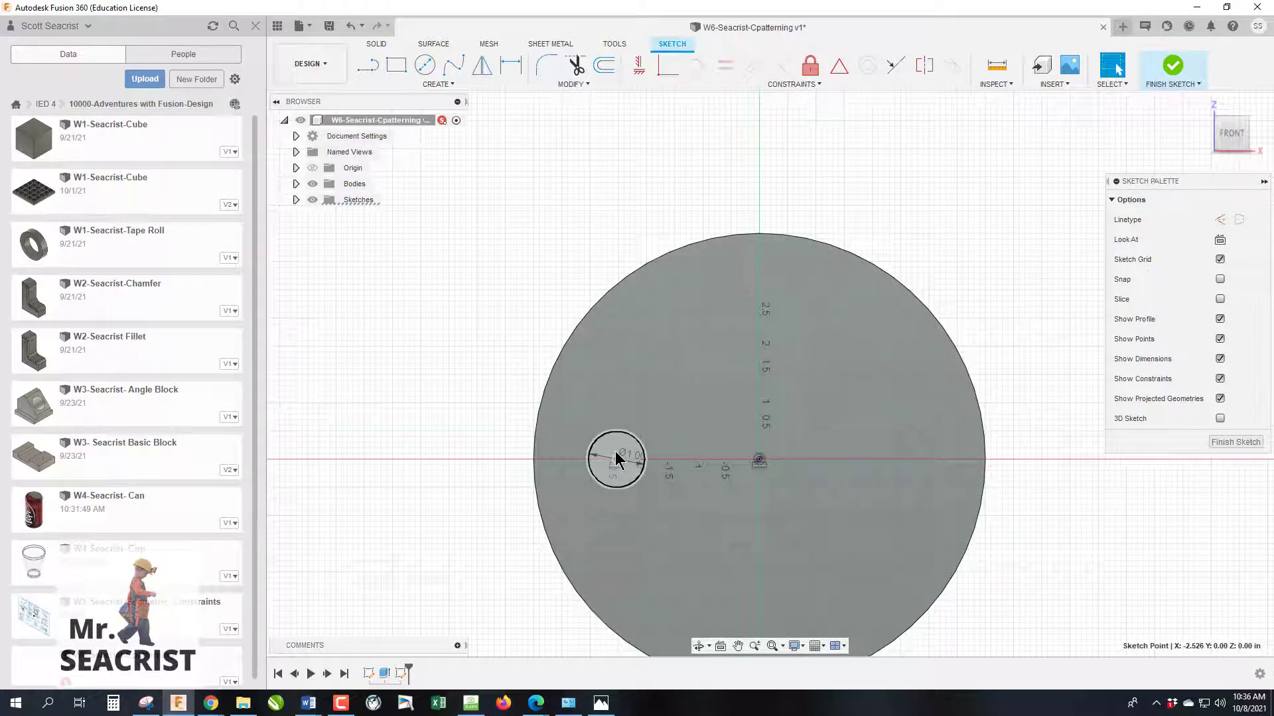
{"action": "left_click", "coordinate": [616, 455]}
Dimension the horizontal distance between the small circle's centre and the origin as 3.25 in
{"action": "left_click", "coordinate": [511, 65]}
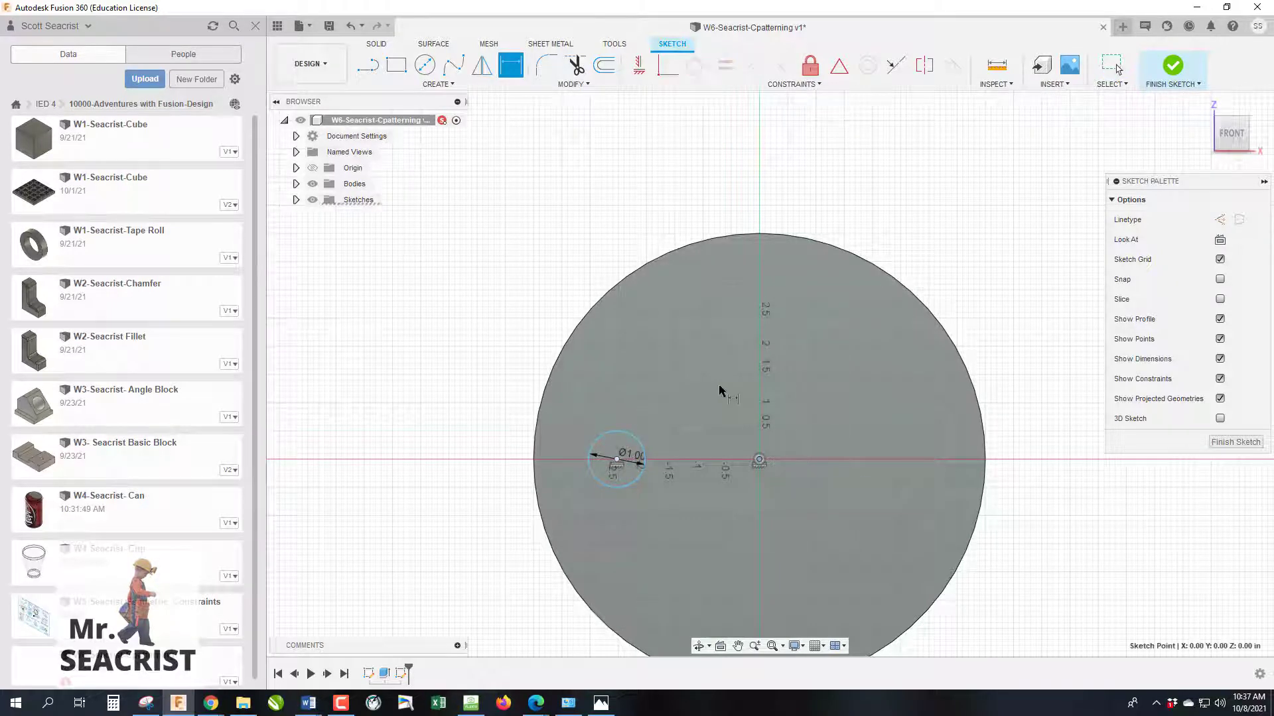
{"action": "left_click", "coordinate": [617, 457]}
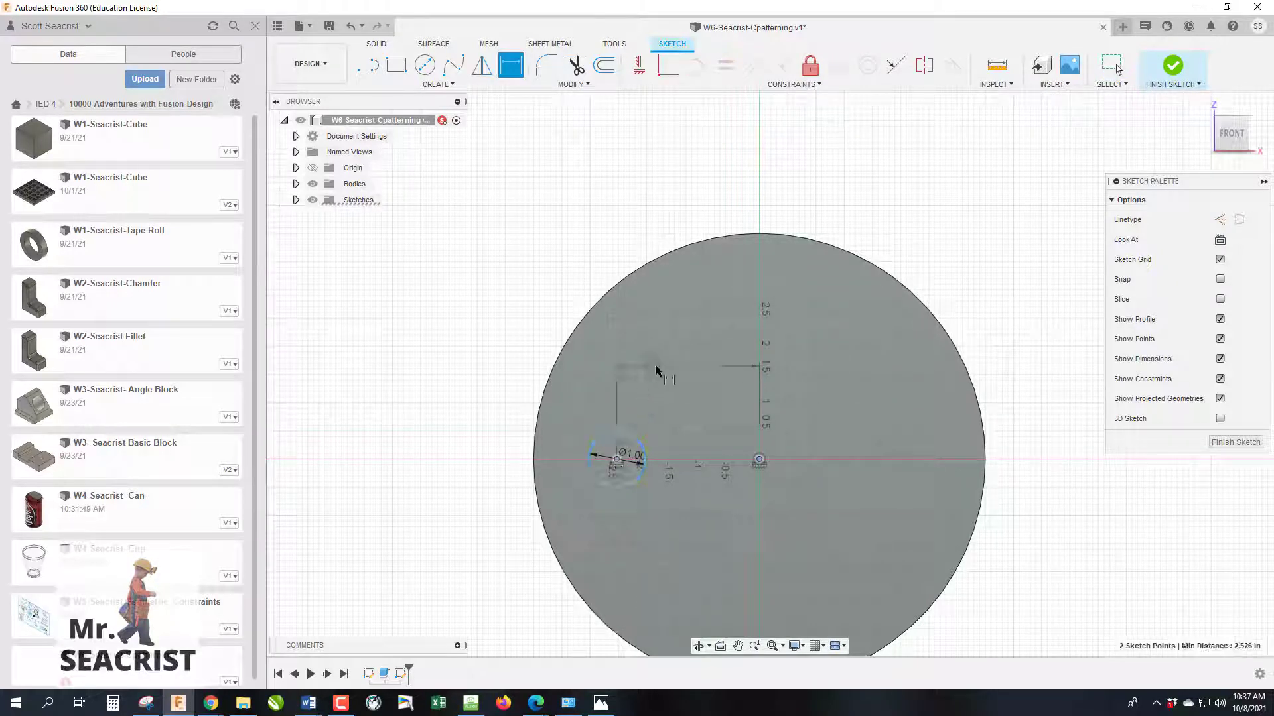
{"action": "left_click", "coordinate": [657, 368]}
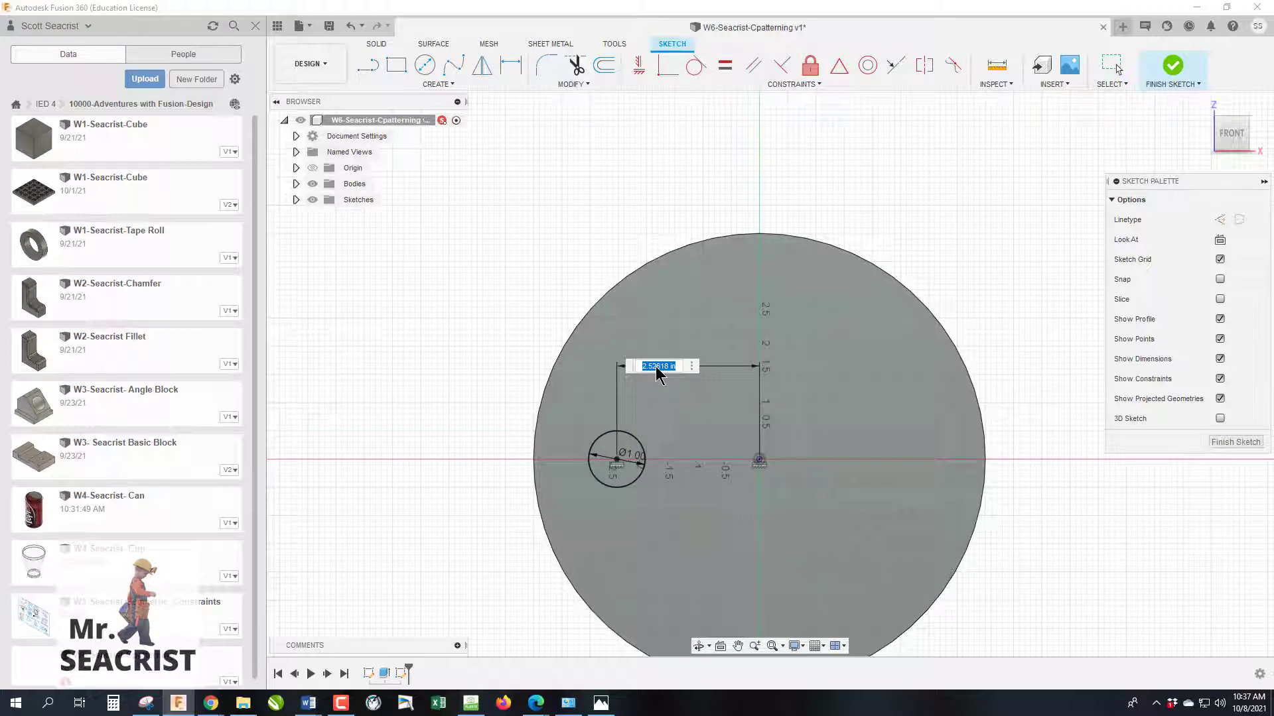
{"action": "type", "text": "3.25"}
{"action": "key", "text": "Return"}
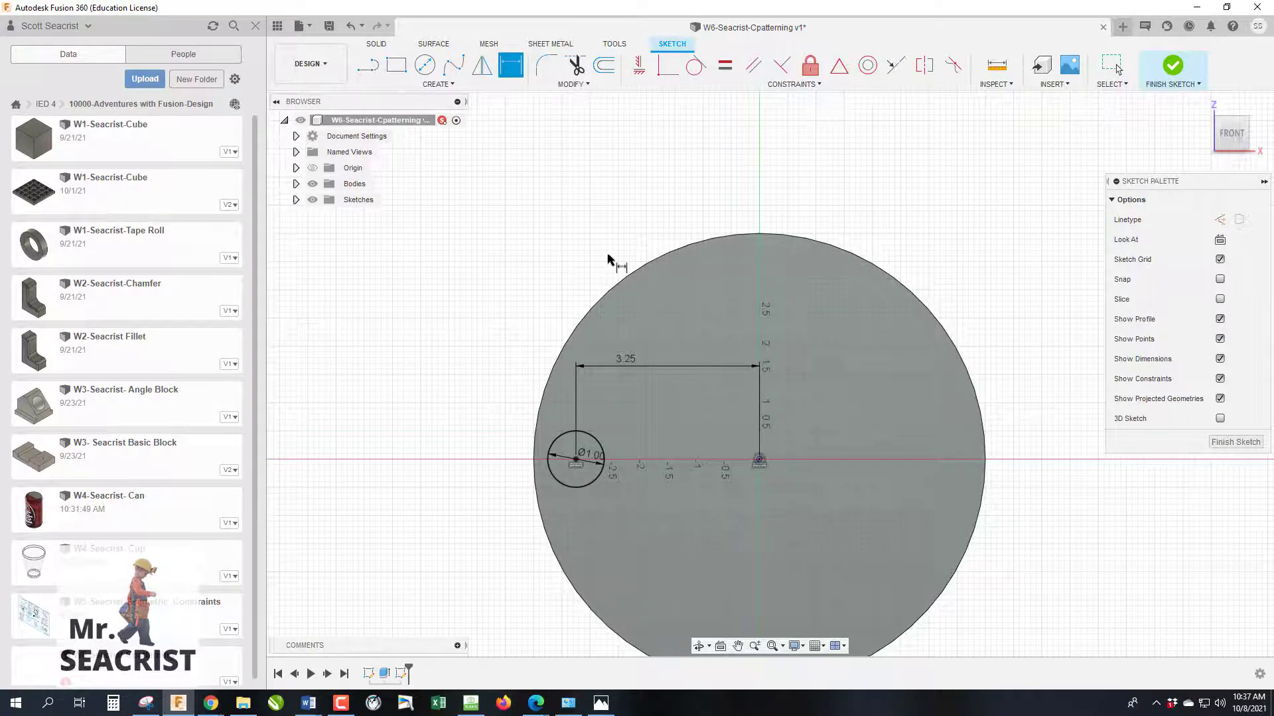
Set up a circular sketch pattern of the 1 in circle around the origin with a quantity of 7
{"action": "left_click", "coordinate": [438, 84]}
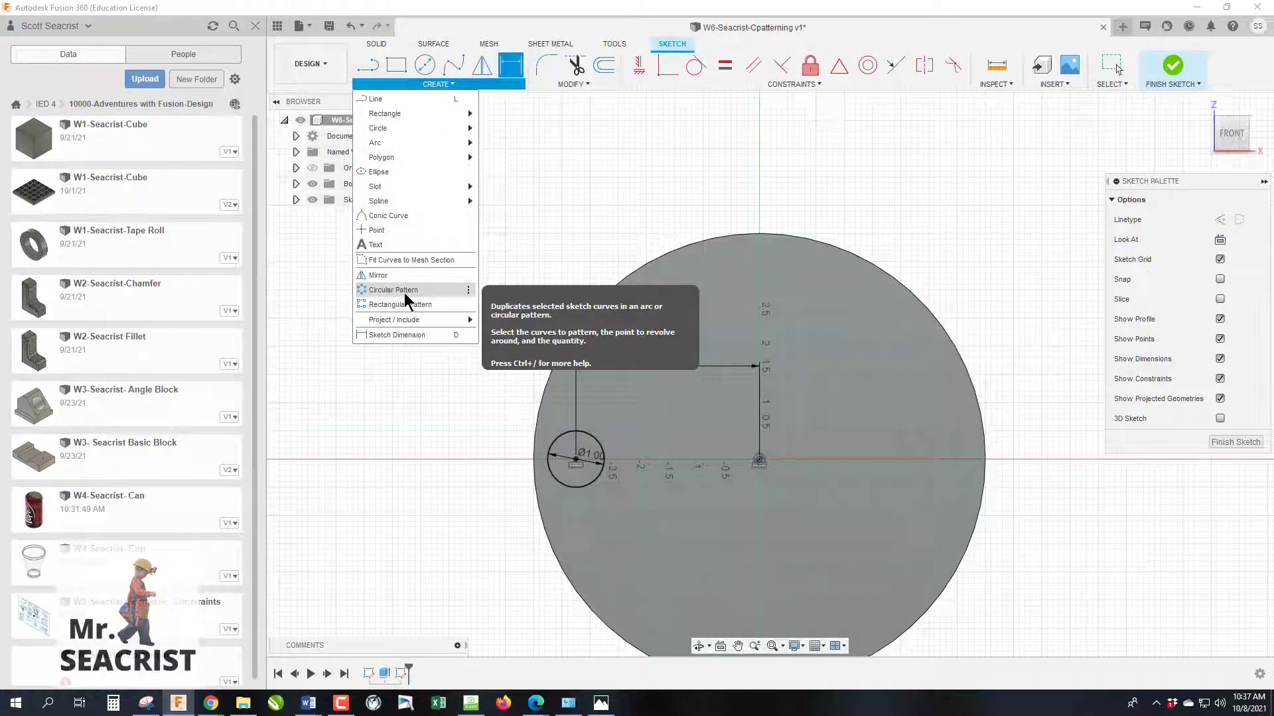
{"action": "key", "text": "Escape"}
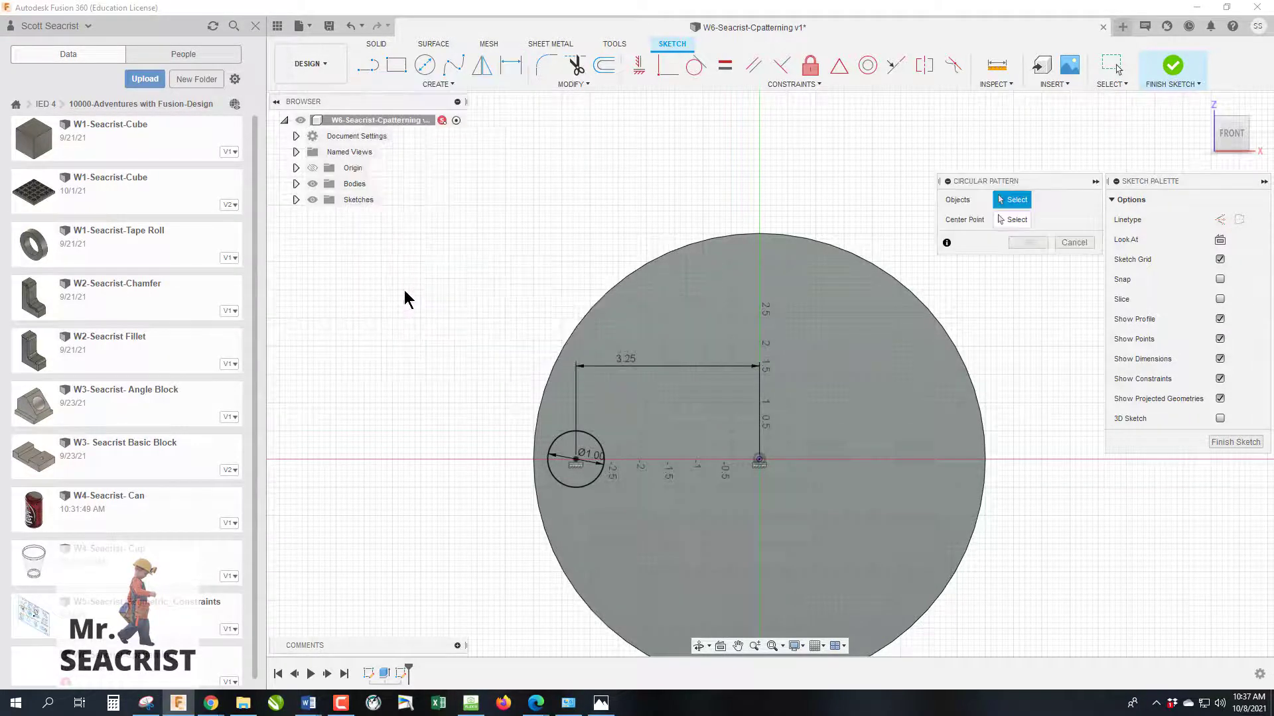
{"action": "left_click", "coordinate": [603, 474]}
{"action": "left_click", "coordinate": [1012, 221]}
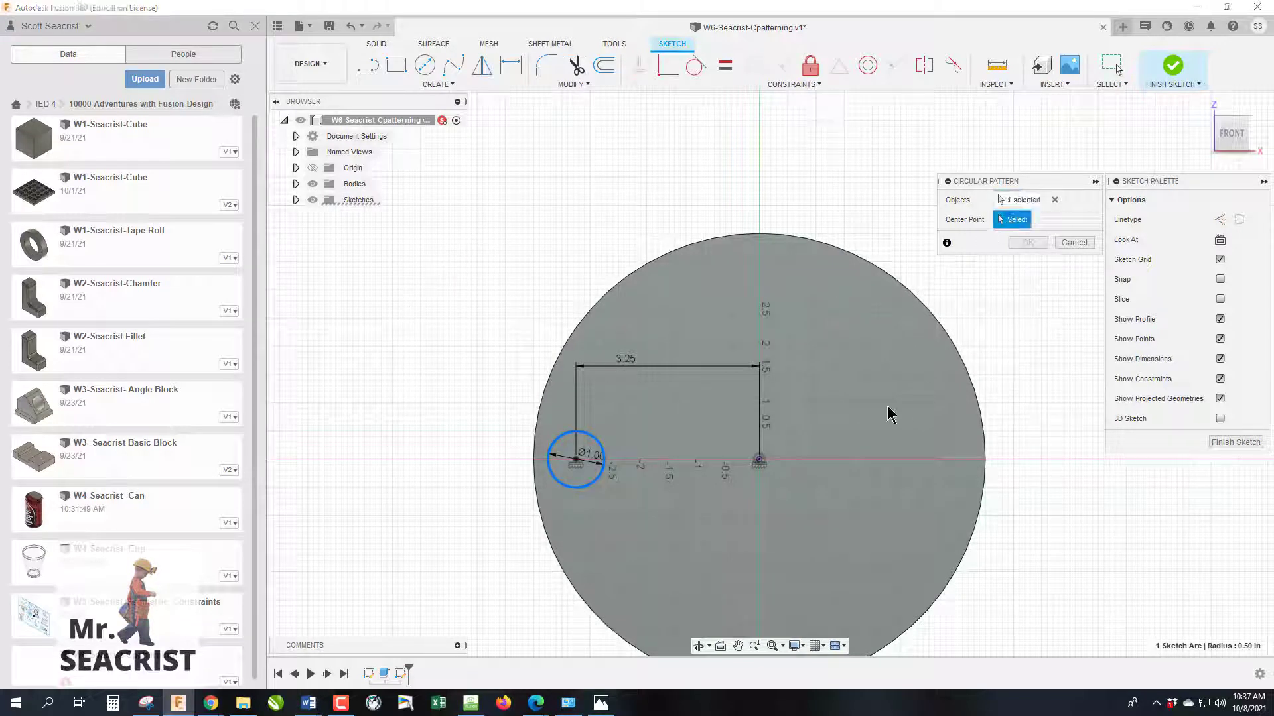
{"action": "left_click", "coordinate": [760, 460]}
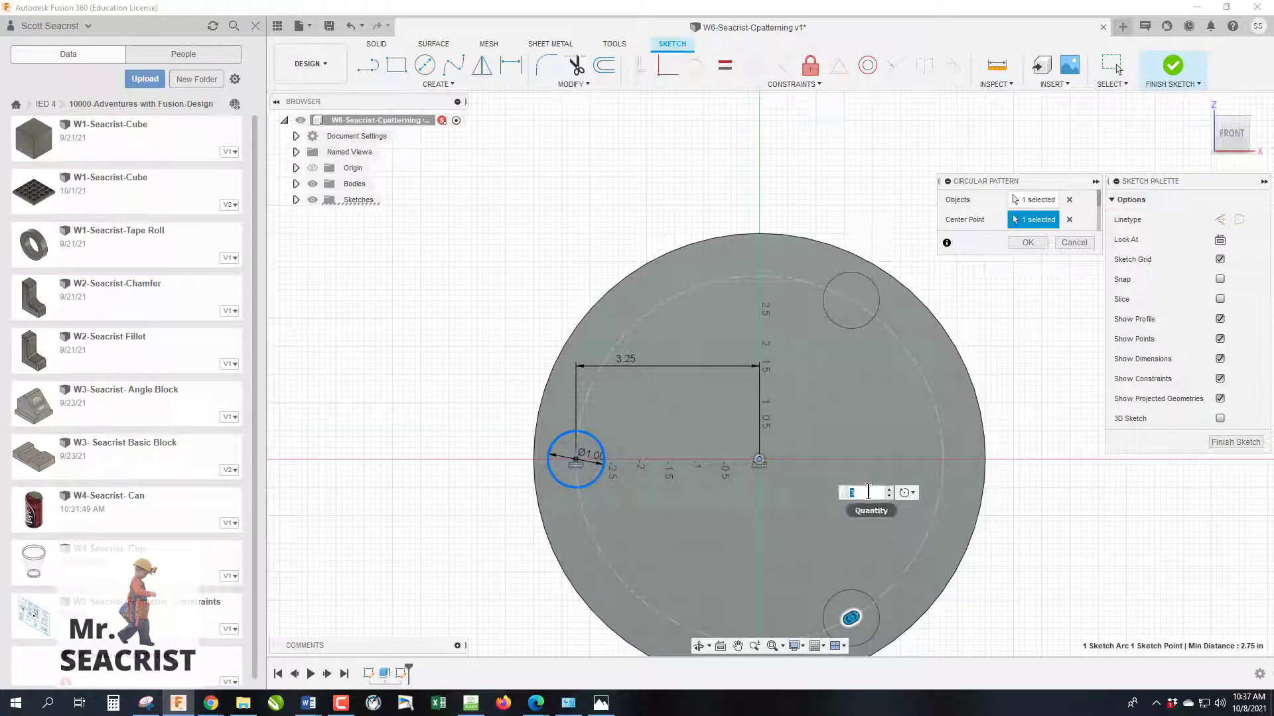
{"action": "left_click", "coordinate": [868, 492]}
{"action": "type", "text": "7"}
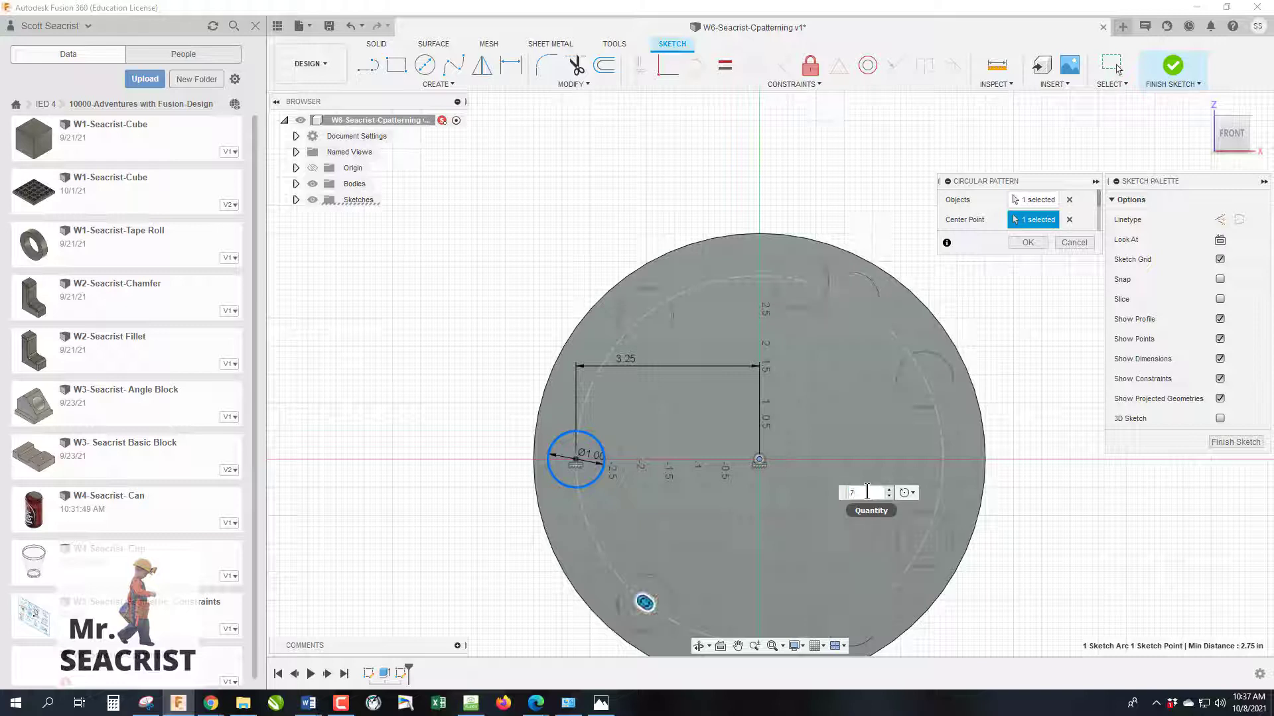
Try the Angle and Symmetric distributions for the circular pattern, and create it with the Full distribution
{"action": "left_click", "coordinate": [909, 494]}
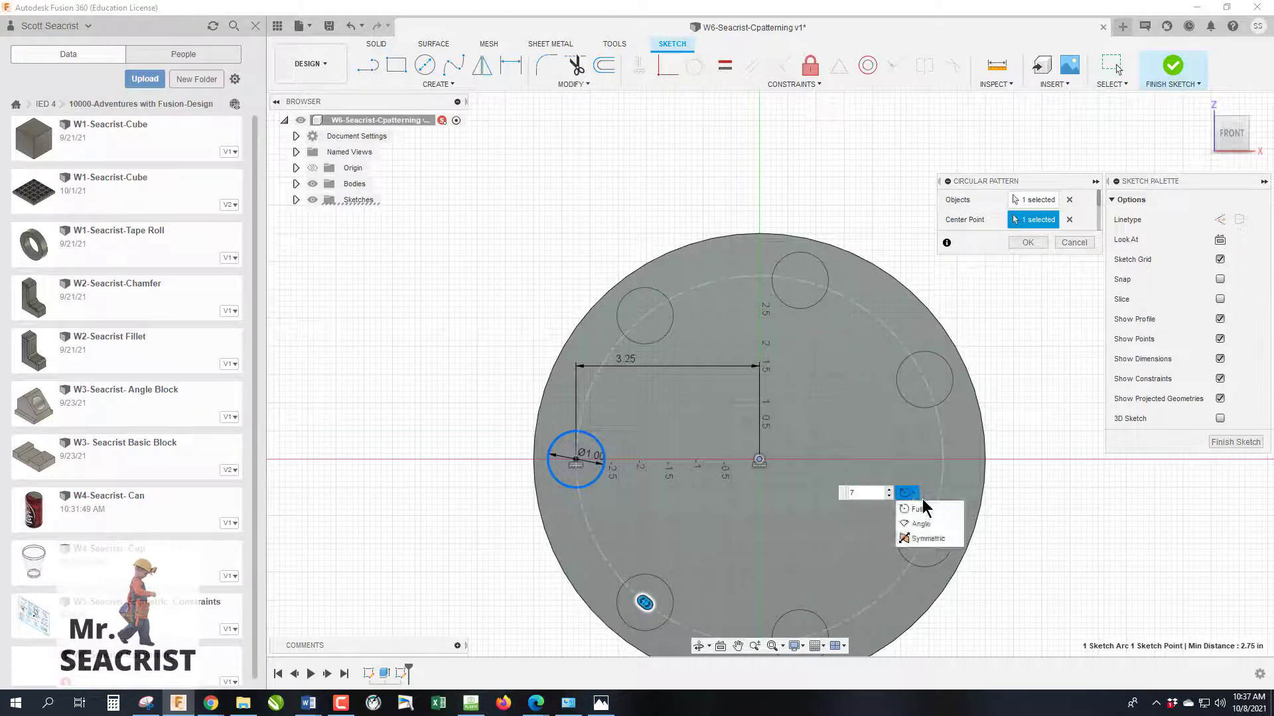
{"action": "left_click", "coordinate": [924, 525]}
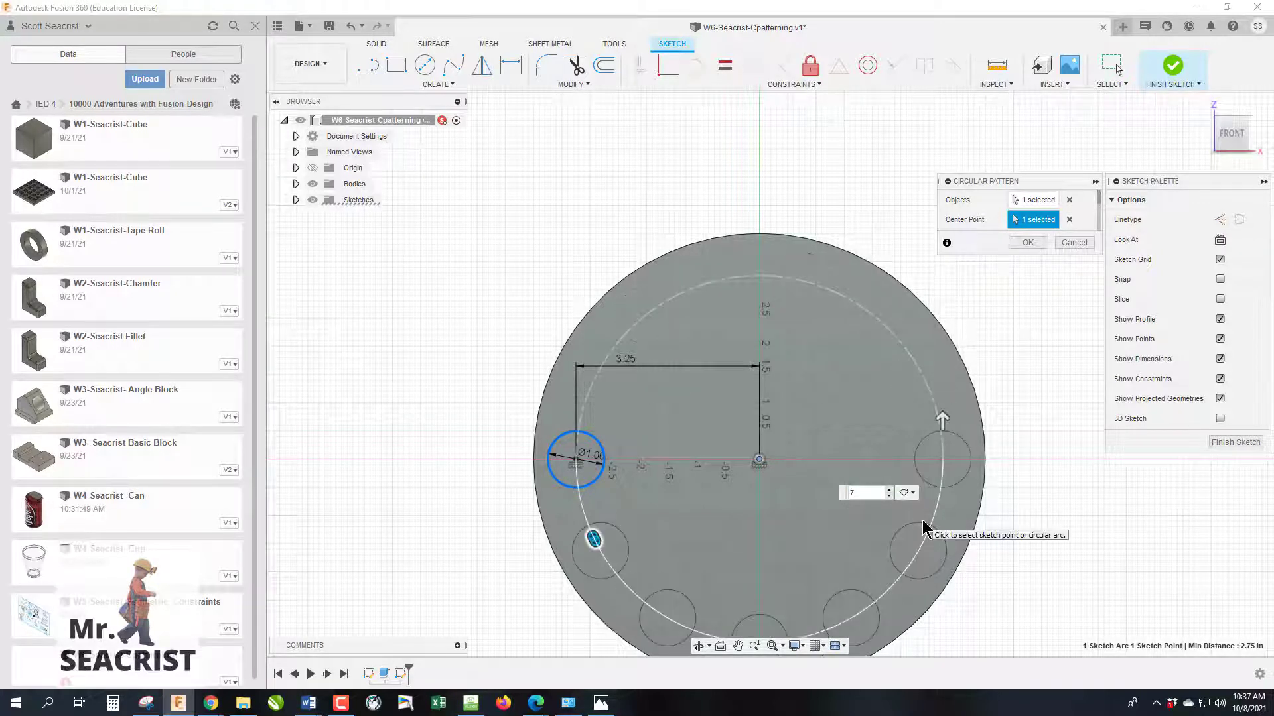
{"action": "left_click", "coordinate": [907, 493]}
{"action": "left_click", "coordinate": [927, 539]}
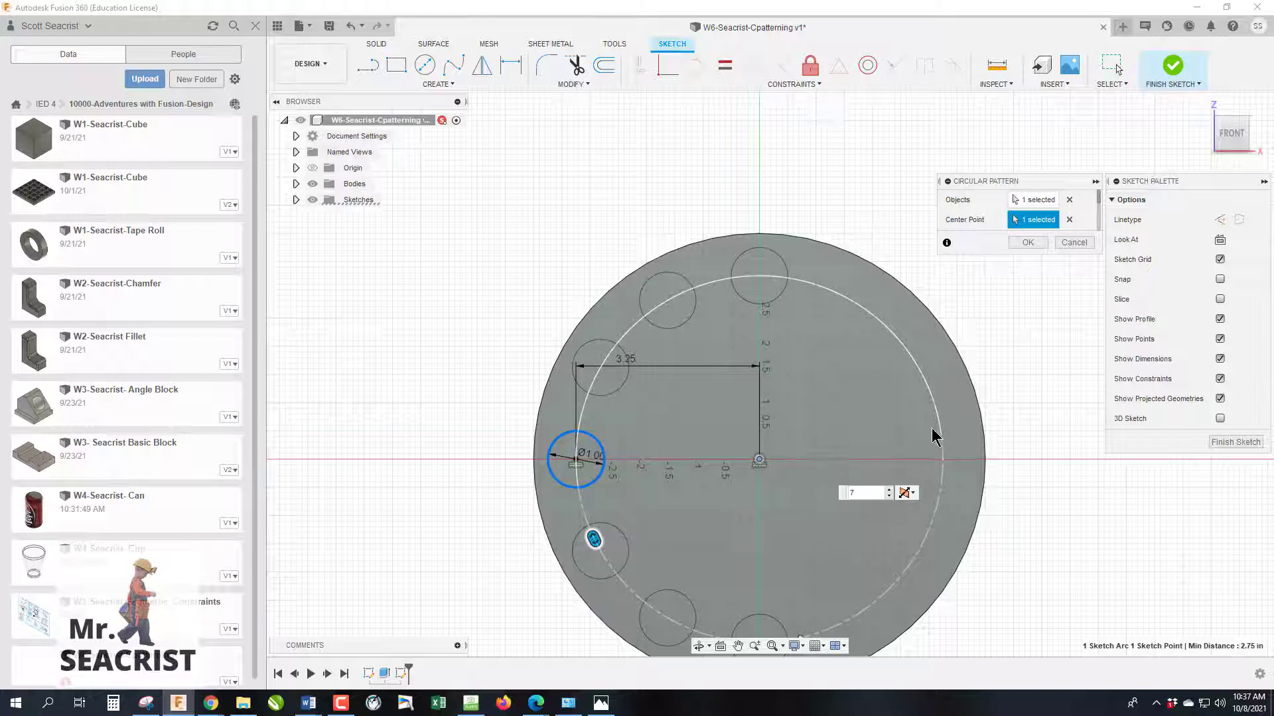
{"action": "left_click", "coordinate": [907, 493]}
{"action": "left_click", "coordinate": [920, 509]}
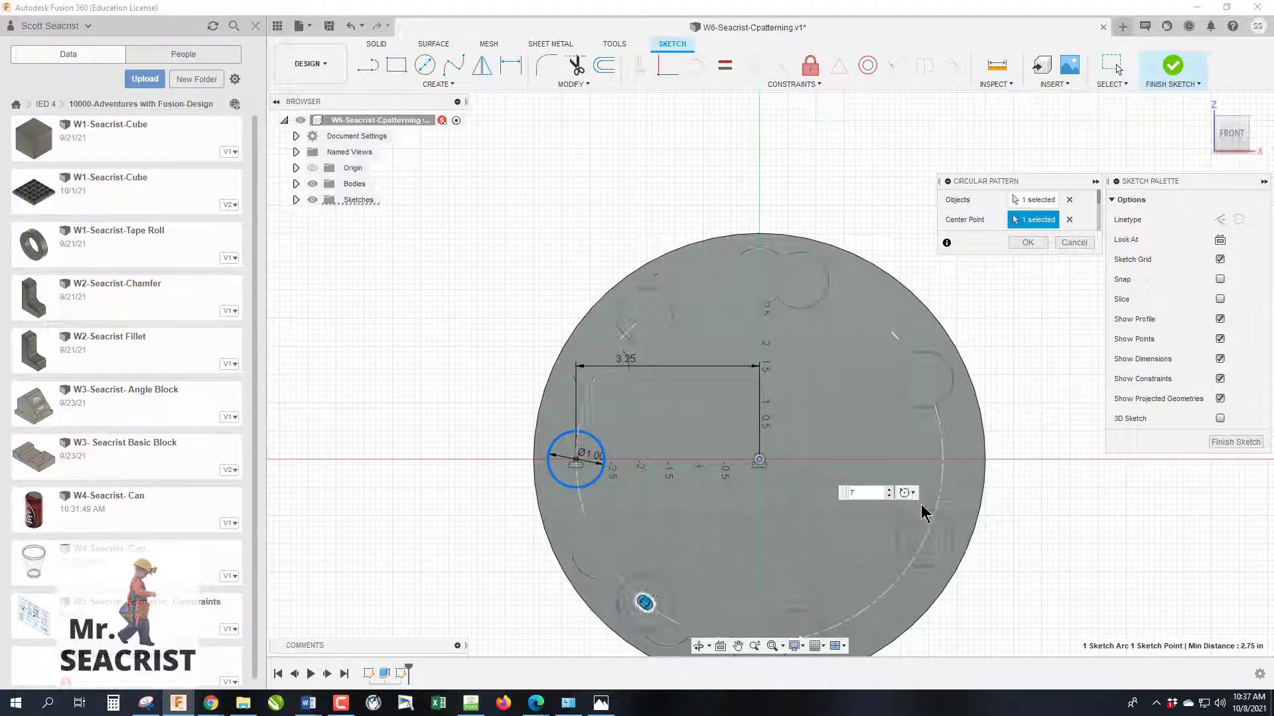
{"action": "left_click", "coordinate": [1039, 242]}
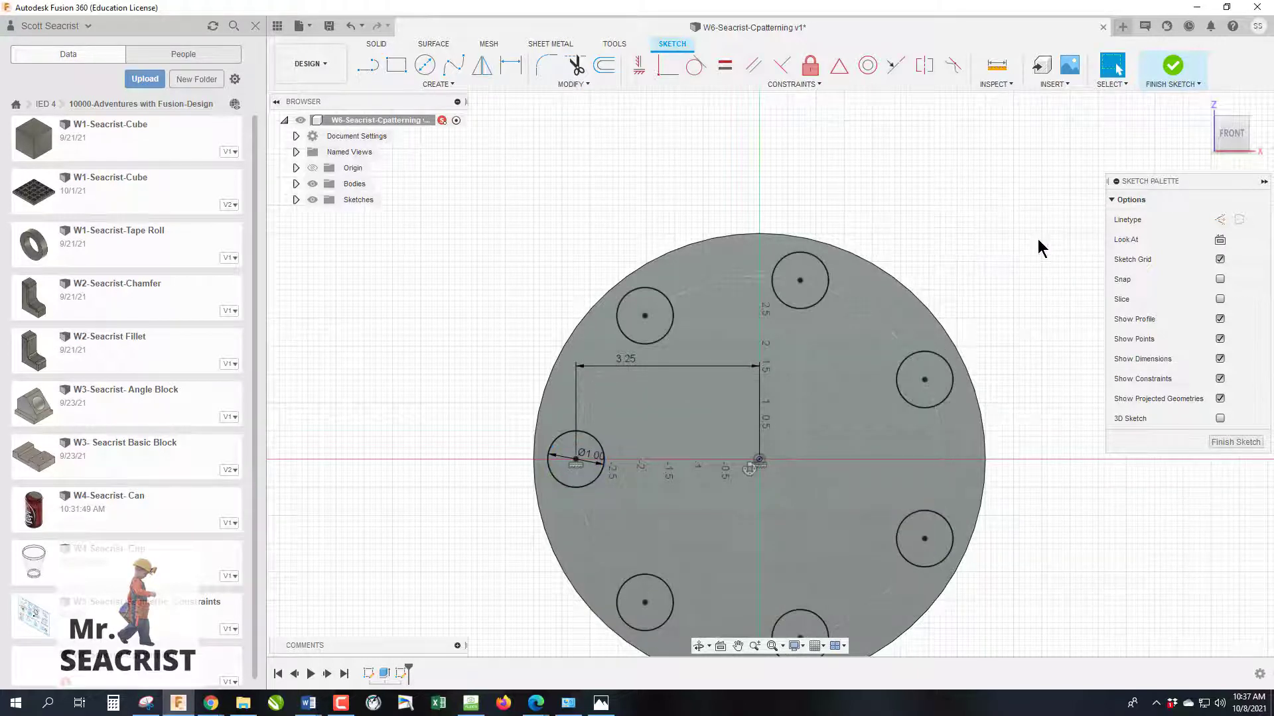
Finish the sketch of patterned circles and start a new sketch on the disc's front face
{"action": "left_click", "coordinate": [1229, 148]}
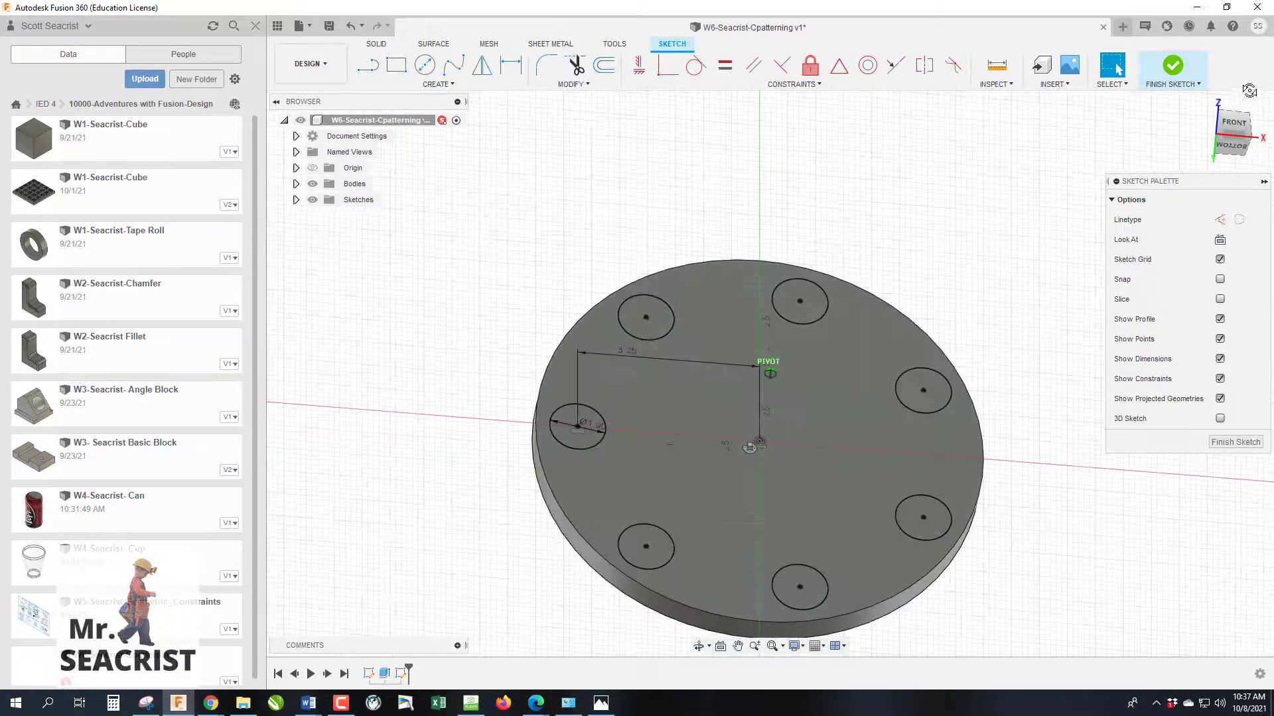
{"action": "left_click", "coordinate": [1235, 443]}
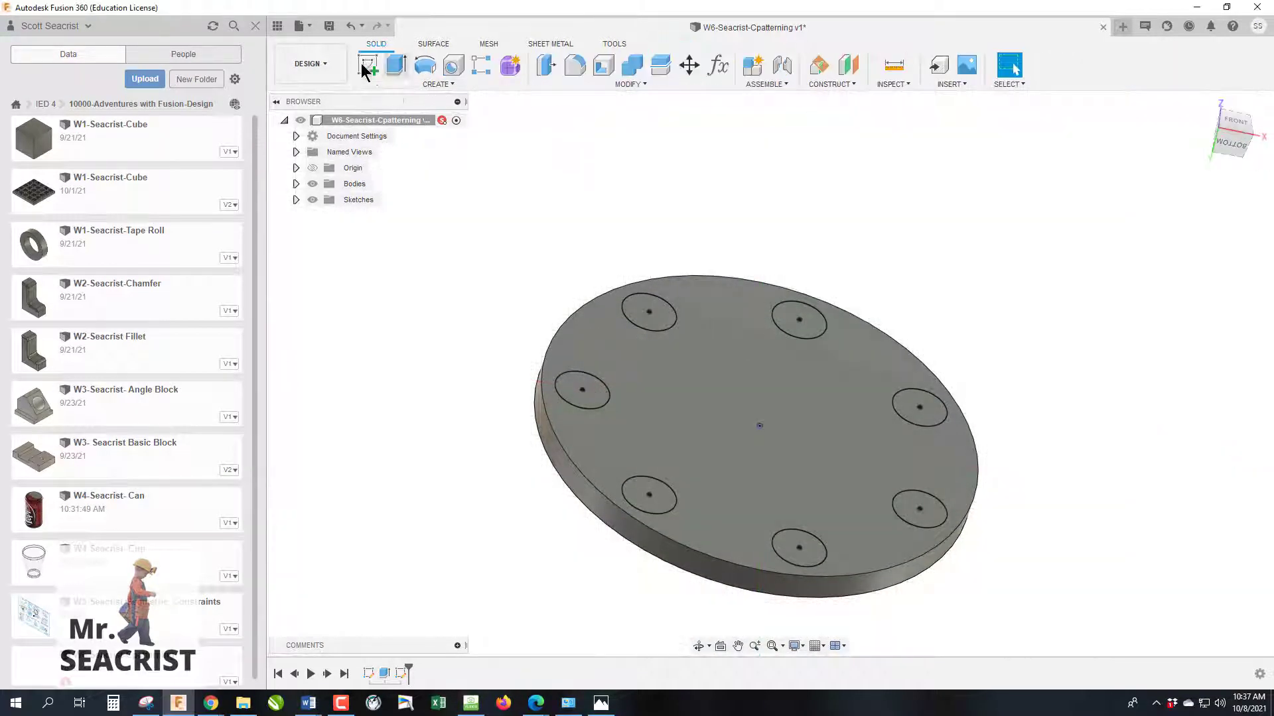
{"action": "left_click", "coordinate": [367, 66]}
{"action": "left_click", "coordinate": [663, 318]}
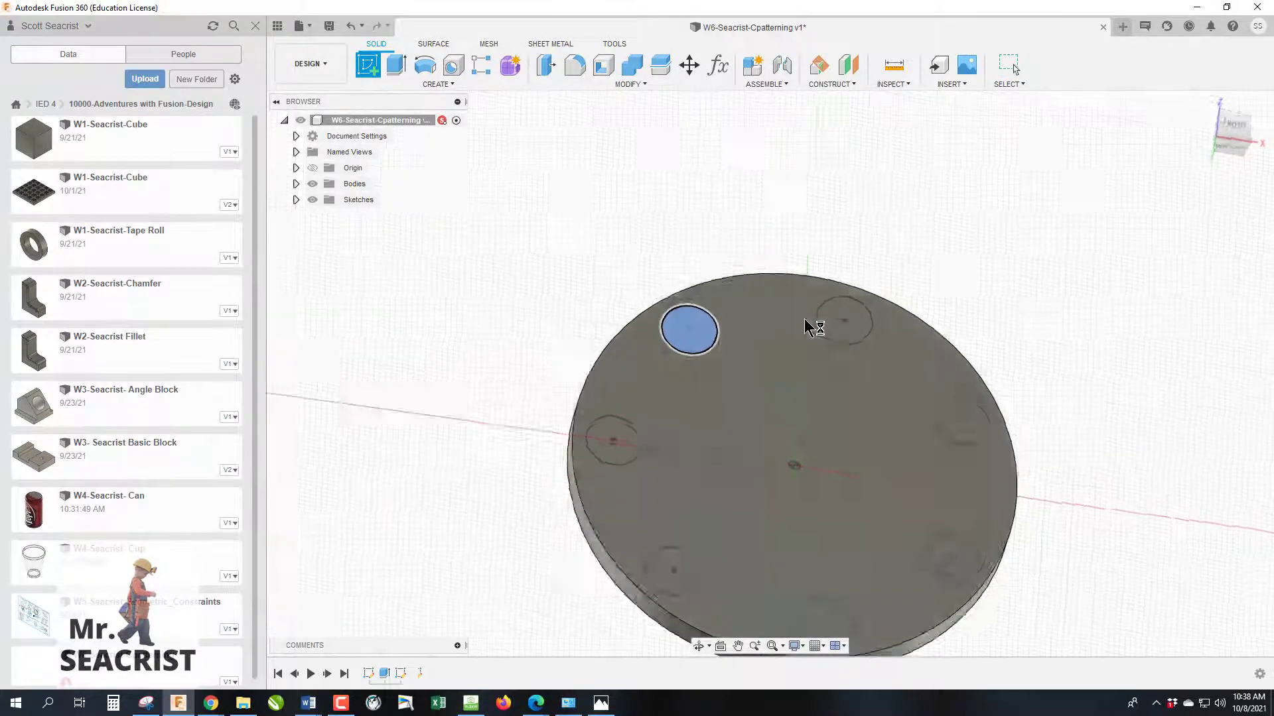
Finish the empty sketch on the disc's front face and delete it from the design history
{"action": "left_click", "coordinate": [1235, 443]}
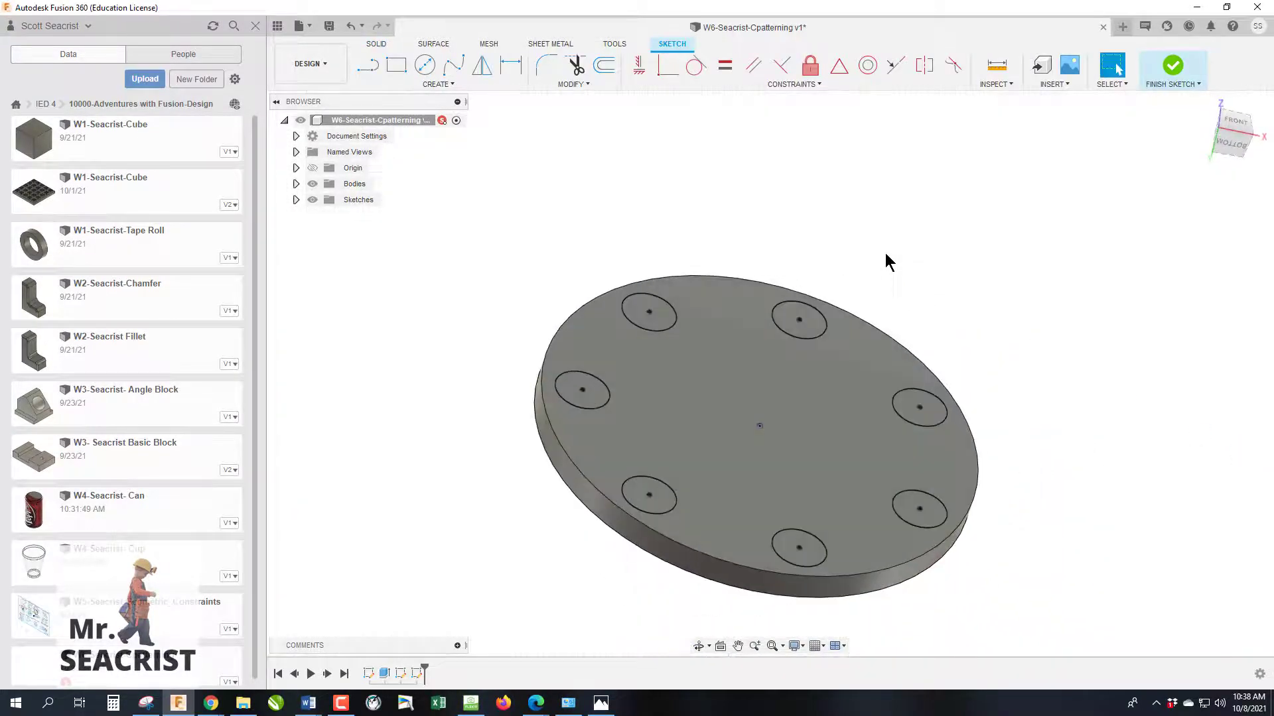
{"action": "right_click", "coordinate": [417, 674]}
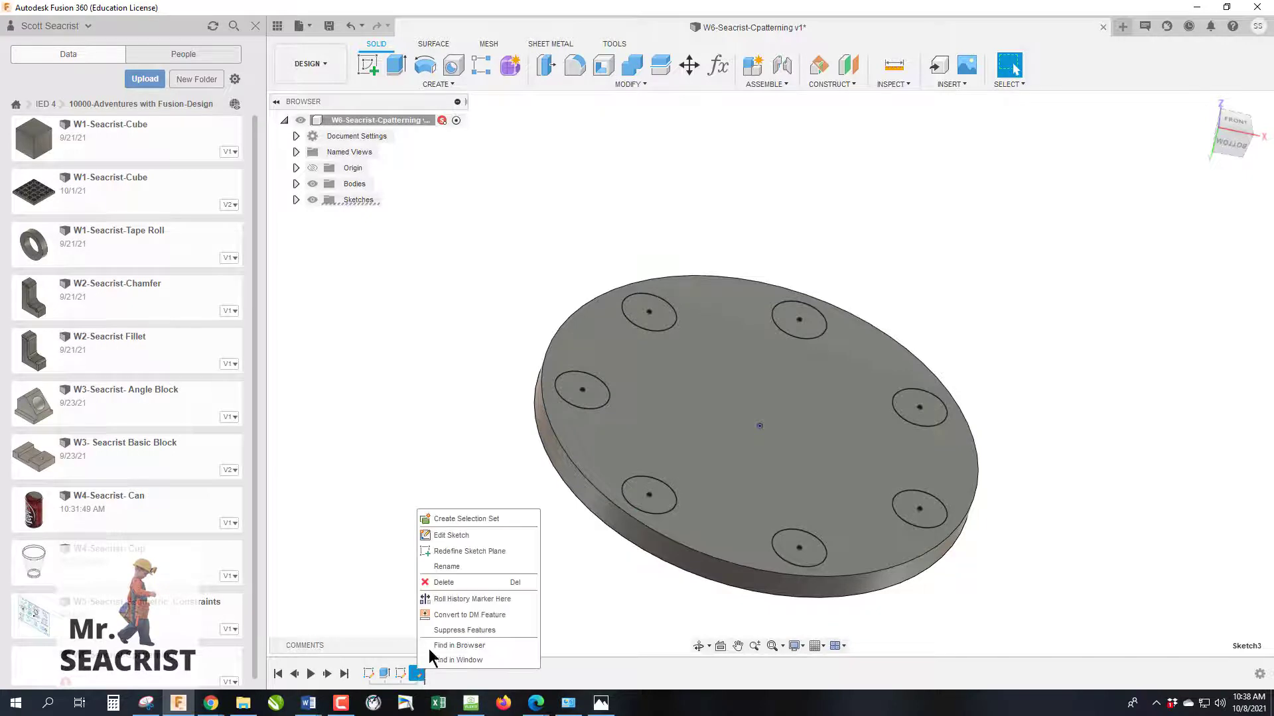
{"action": "left_click", "coordinate": [443, 583]}
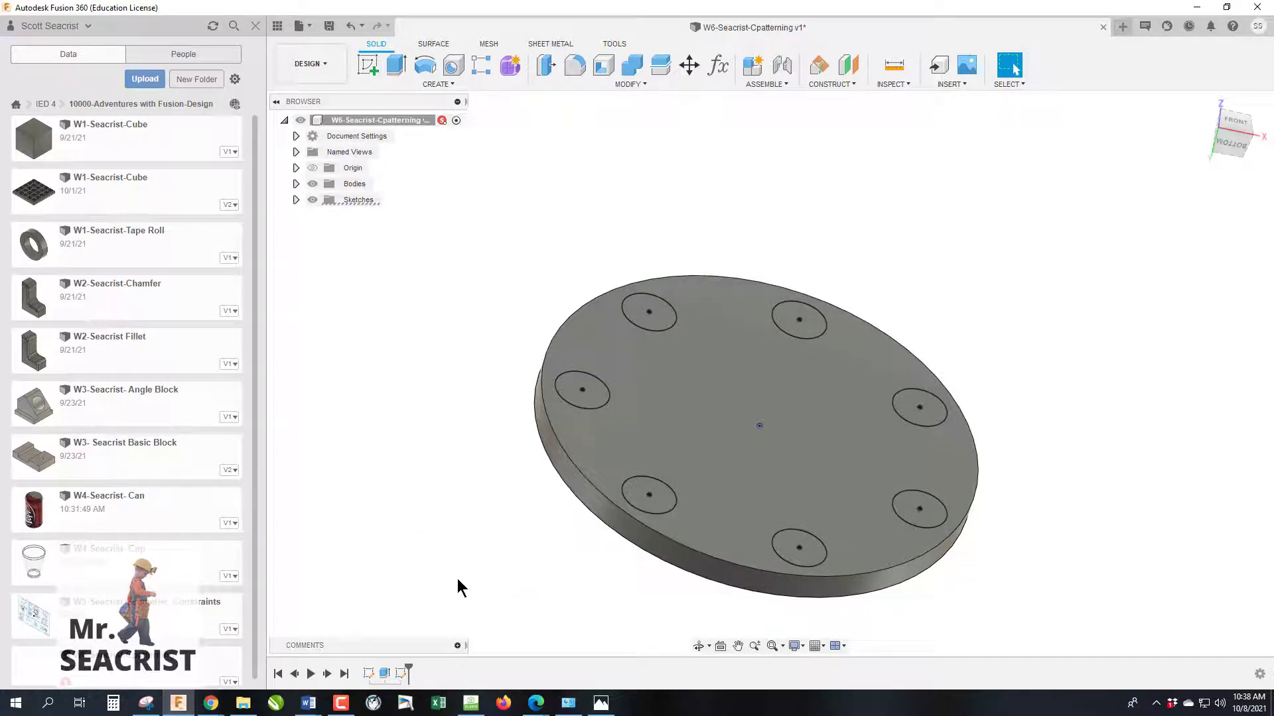
Extrude all seven patterned 1 in circles 0.2 in to form the raised bosses on the disc
{"action": "left_click", "coordinate": [395, 67]}
{"action": "left_click", "coordinate": [649, 311]}
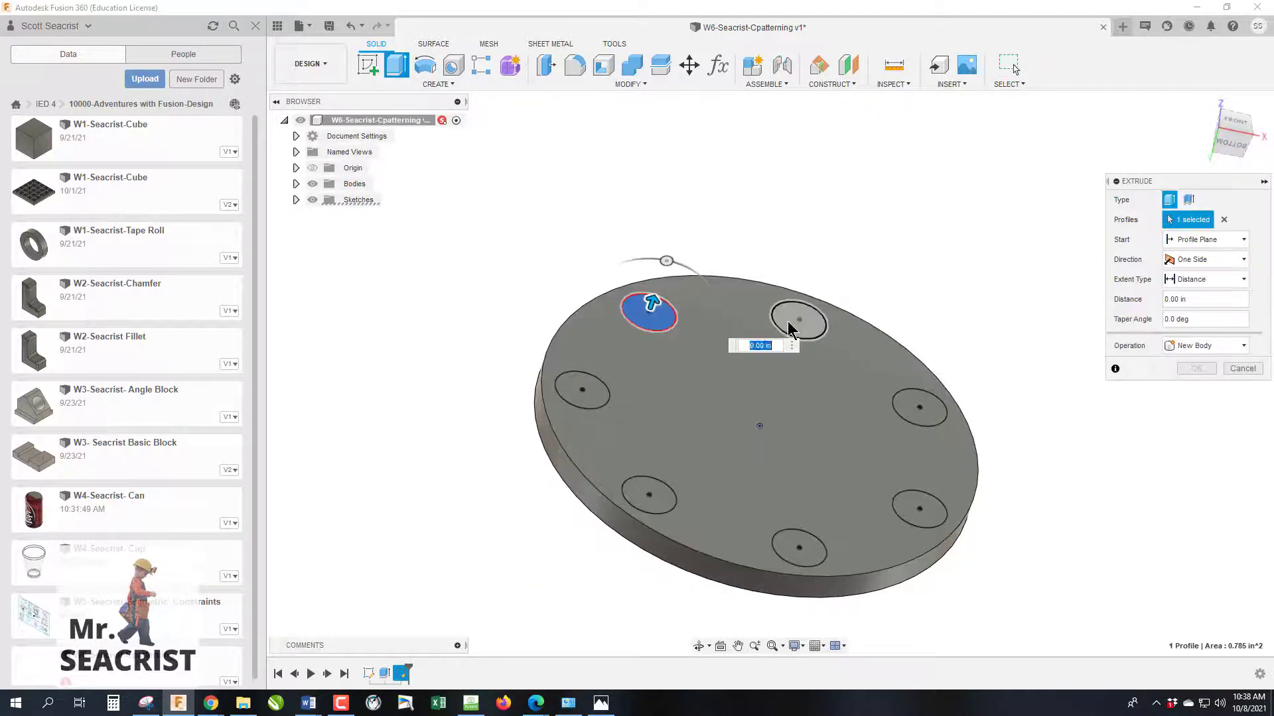
{"action": "left_click", "coordinate": [798, 321]}
{"action": "left_click", "coordinate": [922, 410]}
{"action": "left_click", "coordinate": [919, 509]}
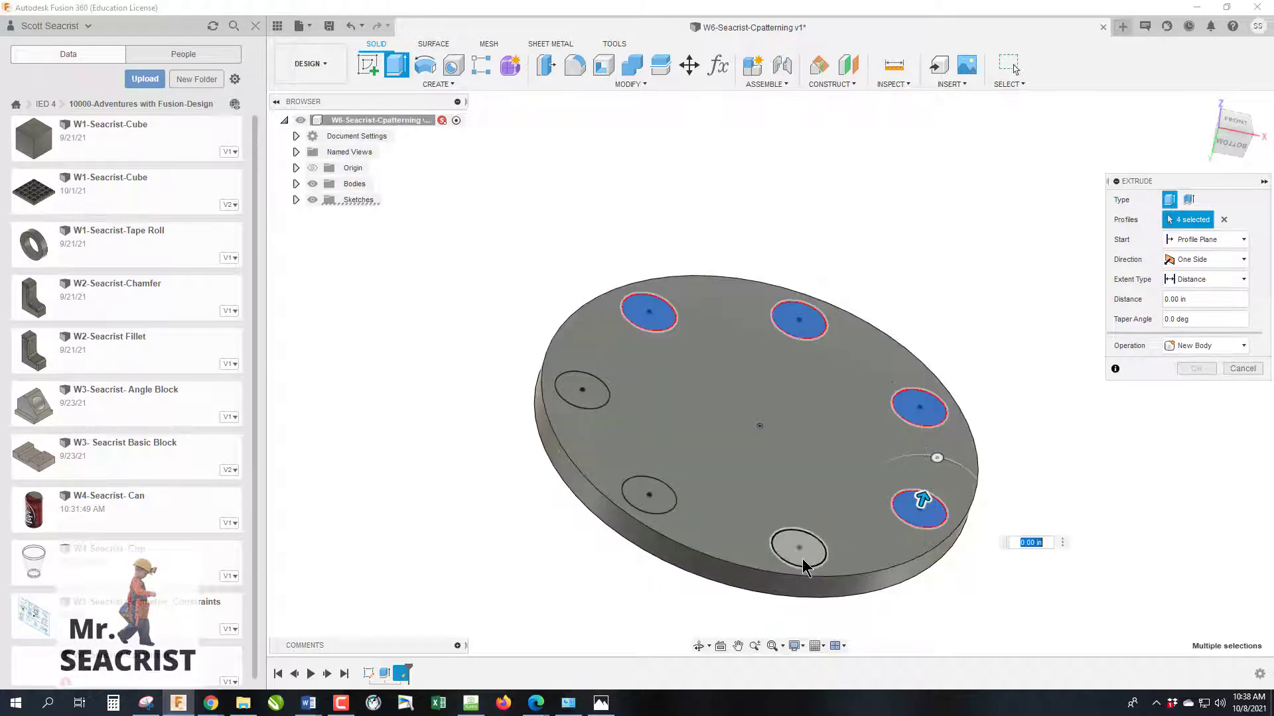
{"action": "left_click", "coordinate": [798, 547]}
{"action": "left_click", "coordinate": [648, 496]}
{"action": "left_click", "coordinate": [589, 407]}
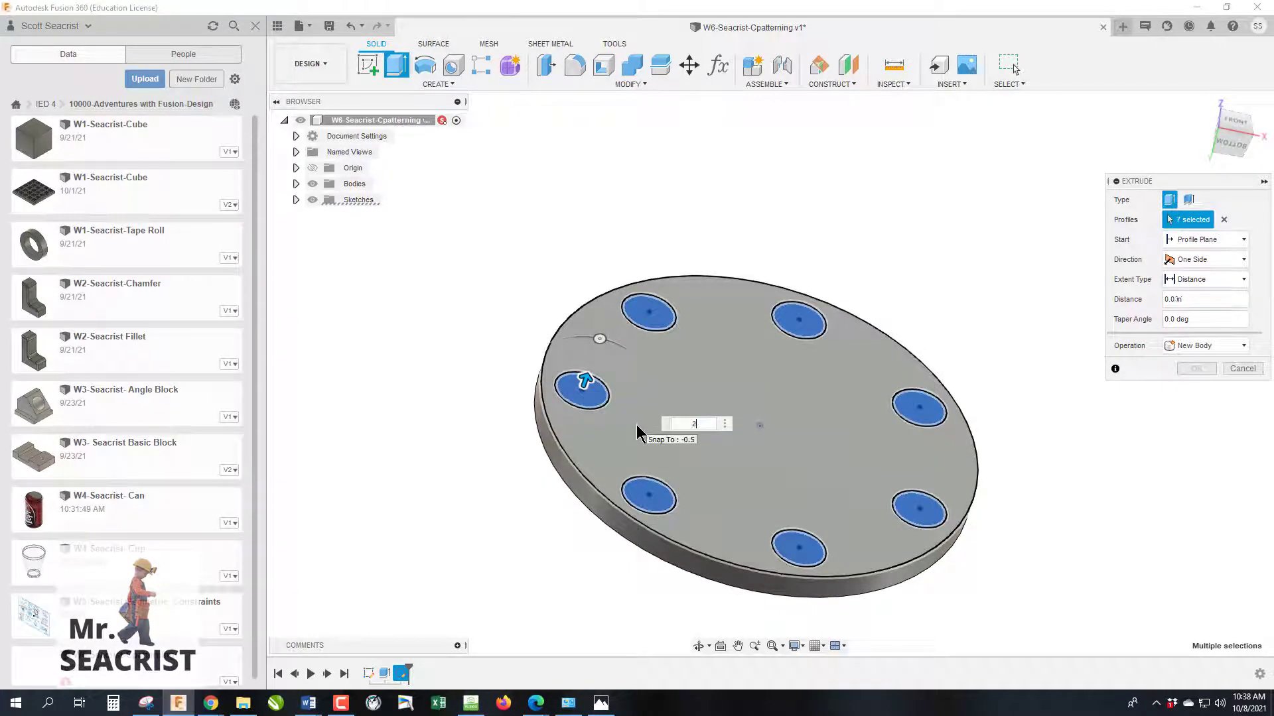
{"action": "key", "text": "Return"}
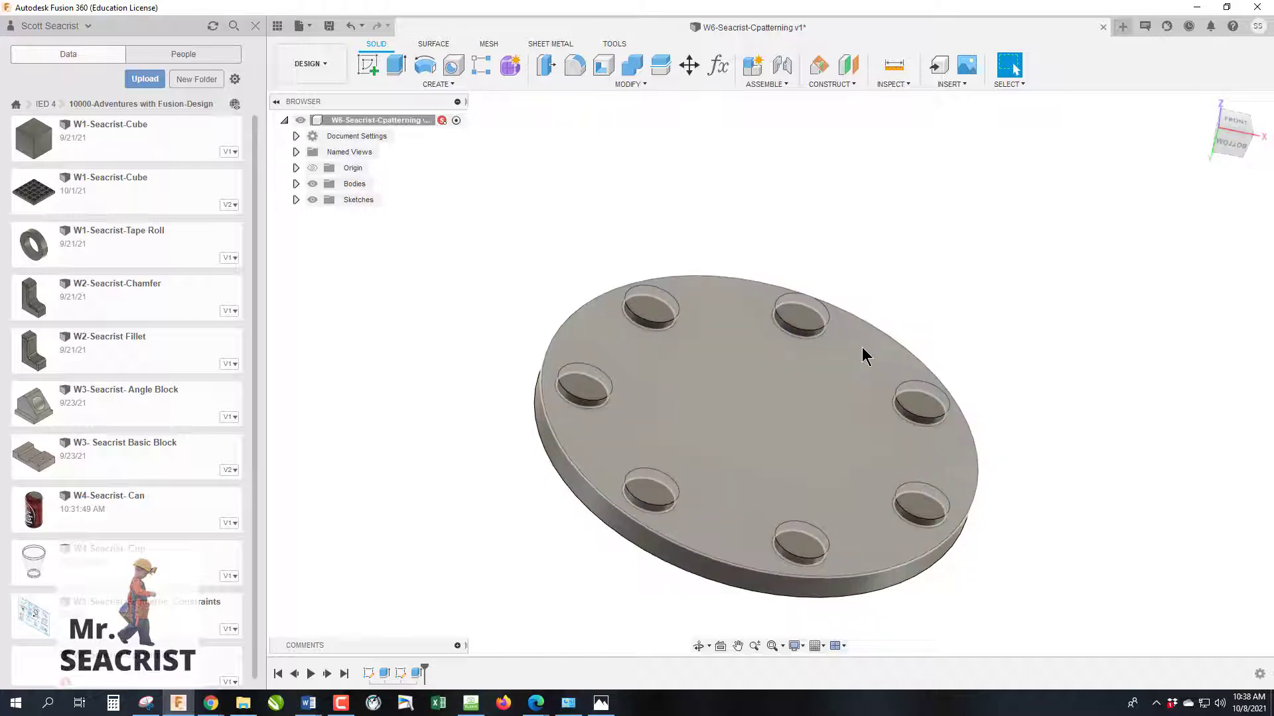
Start a new sketch on the front (XZ) origin plane of the disc
{"action": "middle_click_drag", "start_coordinate": [862, 347], "coordinate": [905, 388], "text": "shift"}
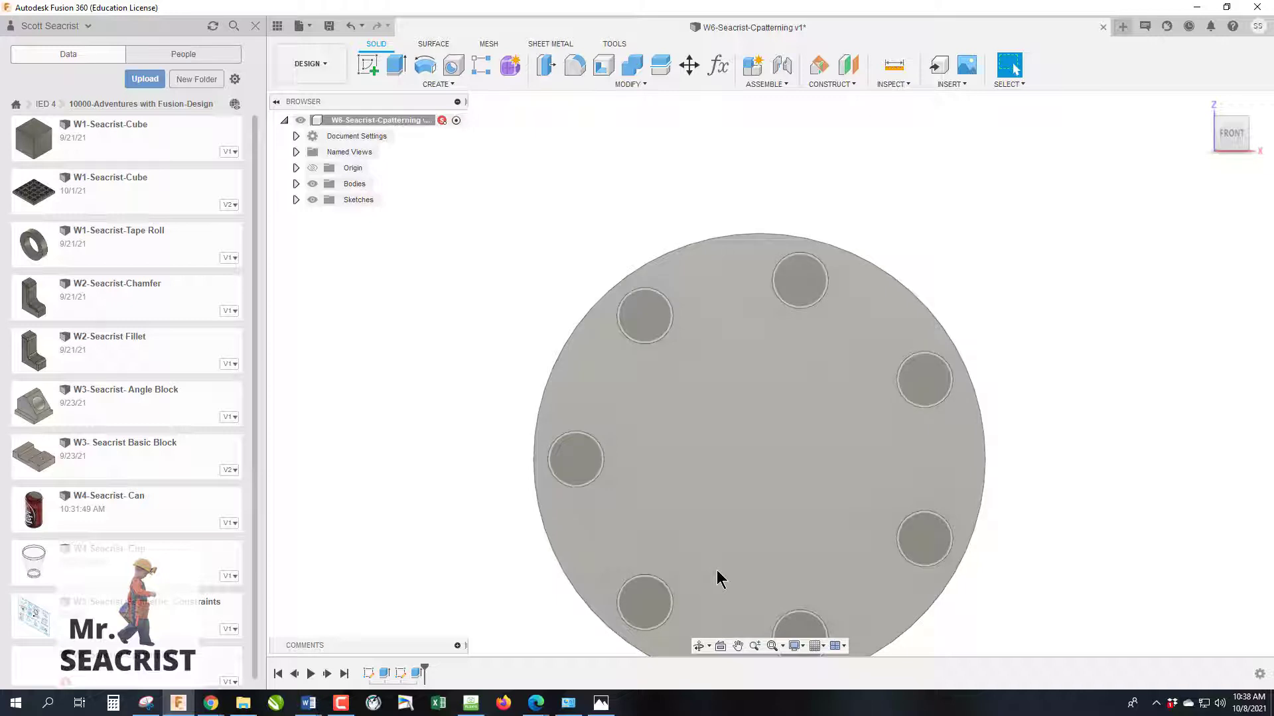
{"action": "left_click", "coordinate": [366, 66]}
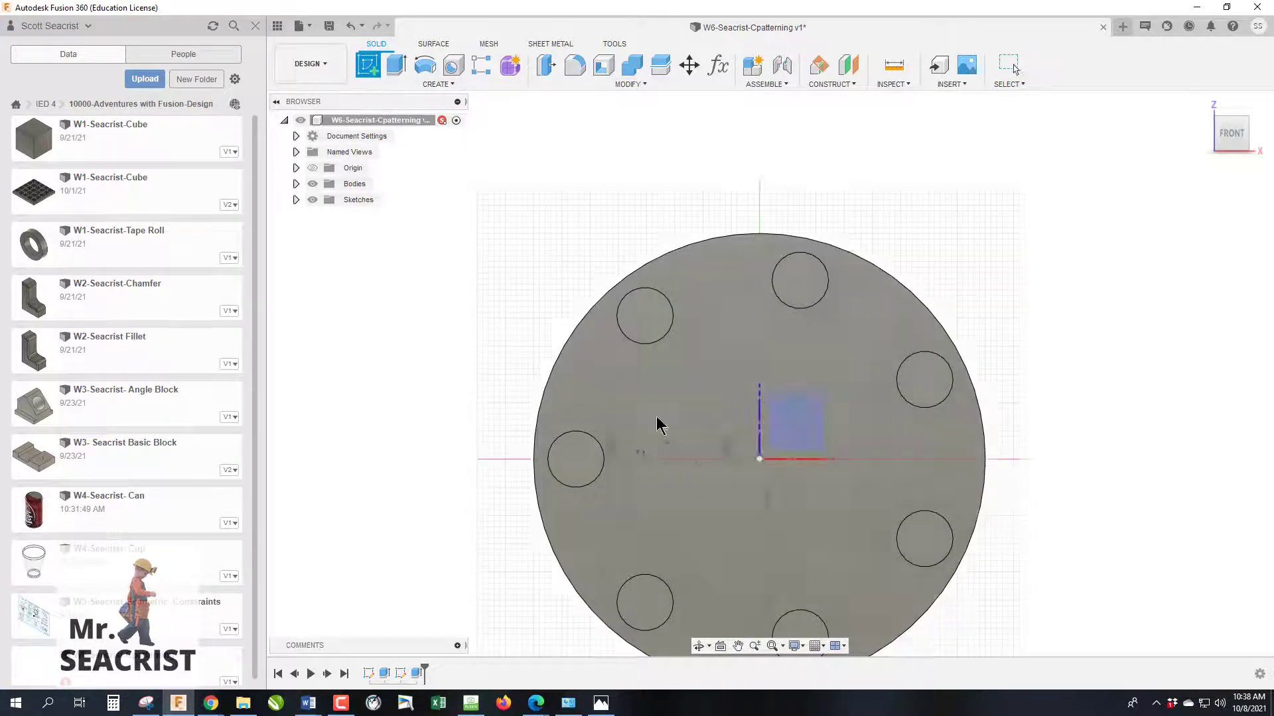
{"action": "left_click", "coordinate": [803, 428]}
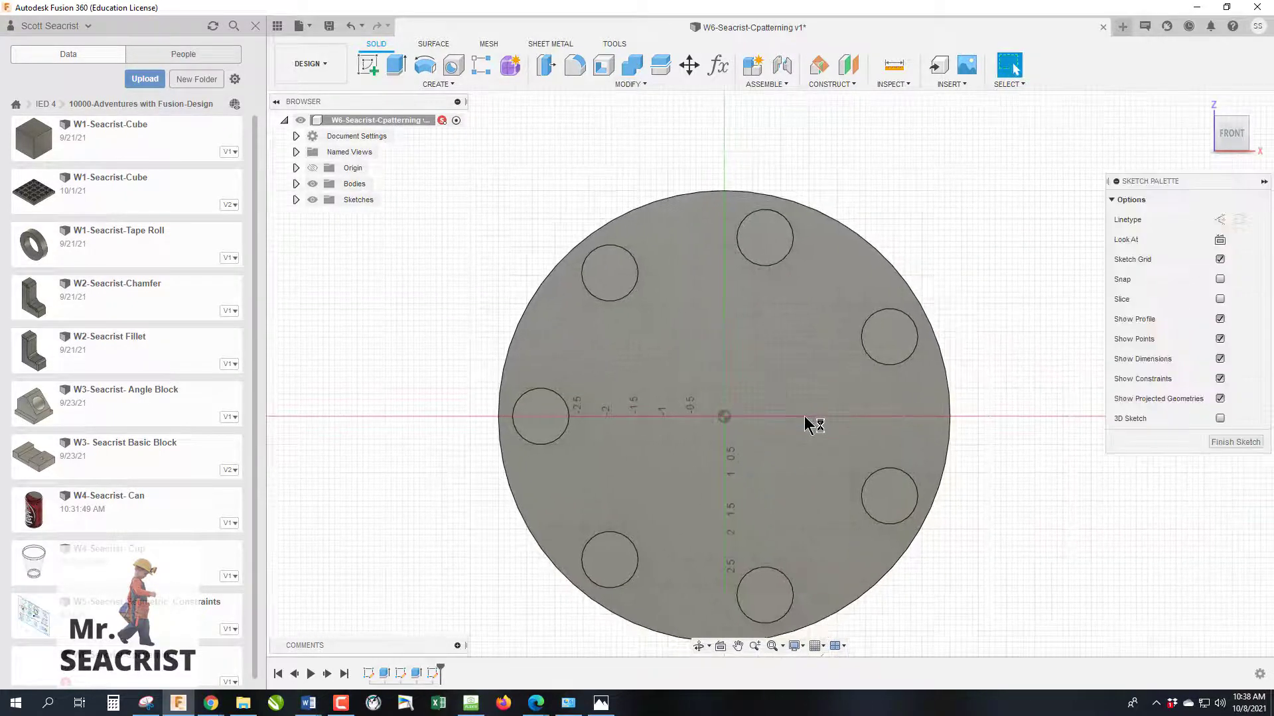
{"action": "left_click_drag", "start_coordinate": [1227, 129], "coordinate": [1253, 116]}
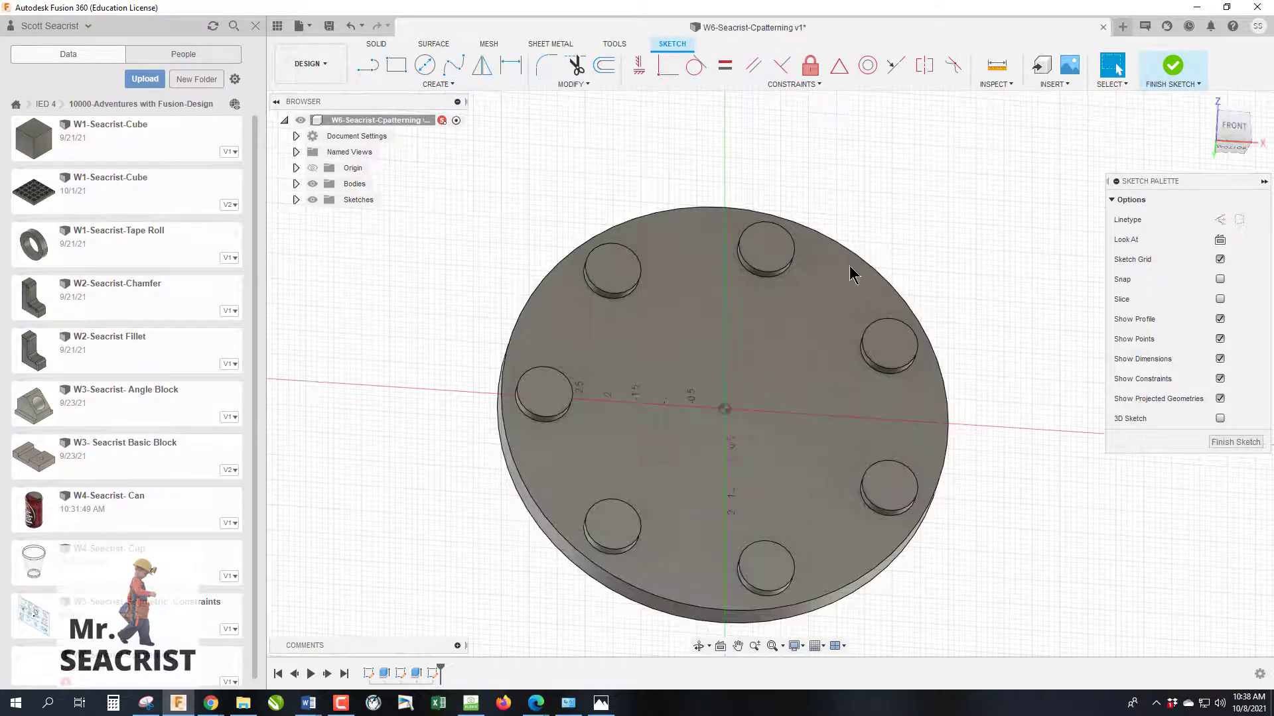
Check the hole dimensions in the Week 6 Patterning PDF, and sketch a 1 in diameter circle above the disc's centre
{"action": "key", "text": "alt+Tab"}
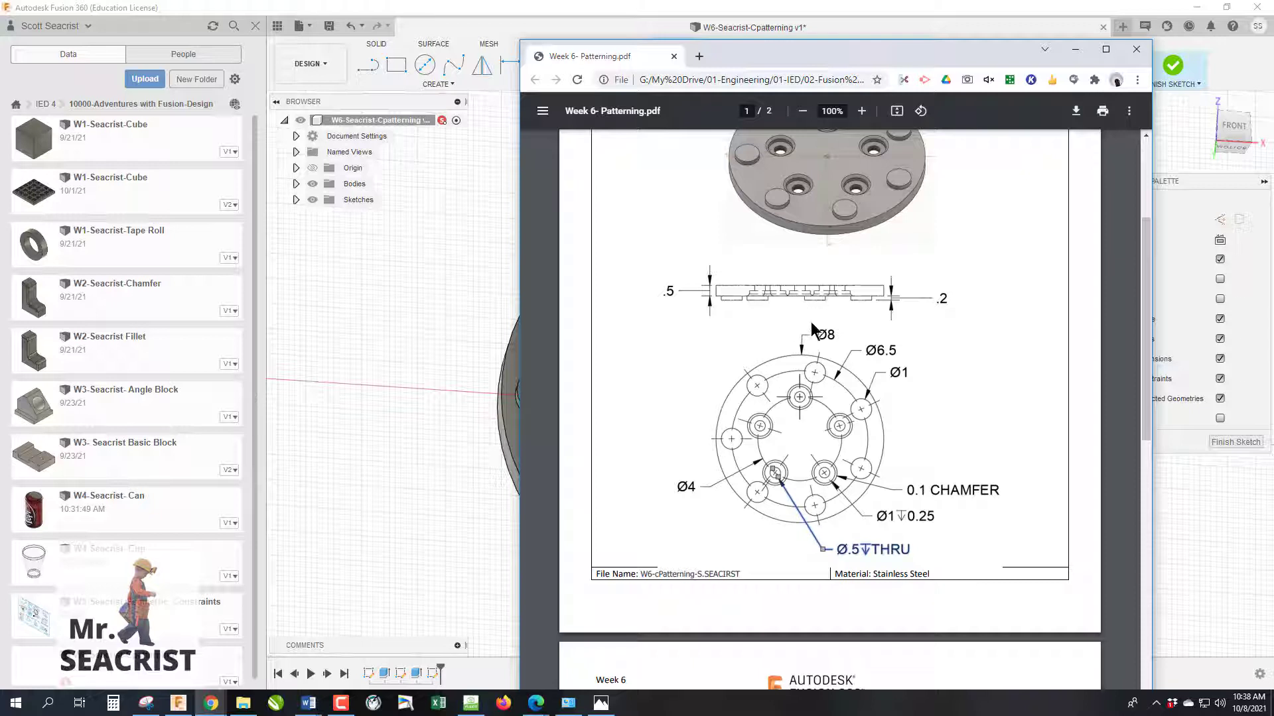
{"action": "scroll", "coordinate": [829, 305], "scroll_direction": "up", "scroll_amount": 2}
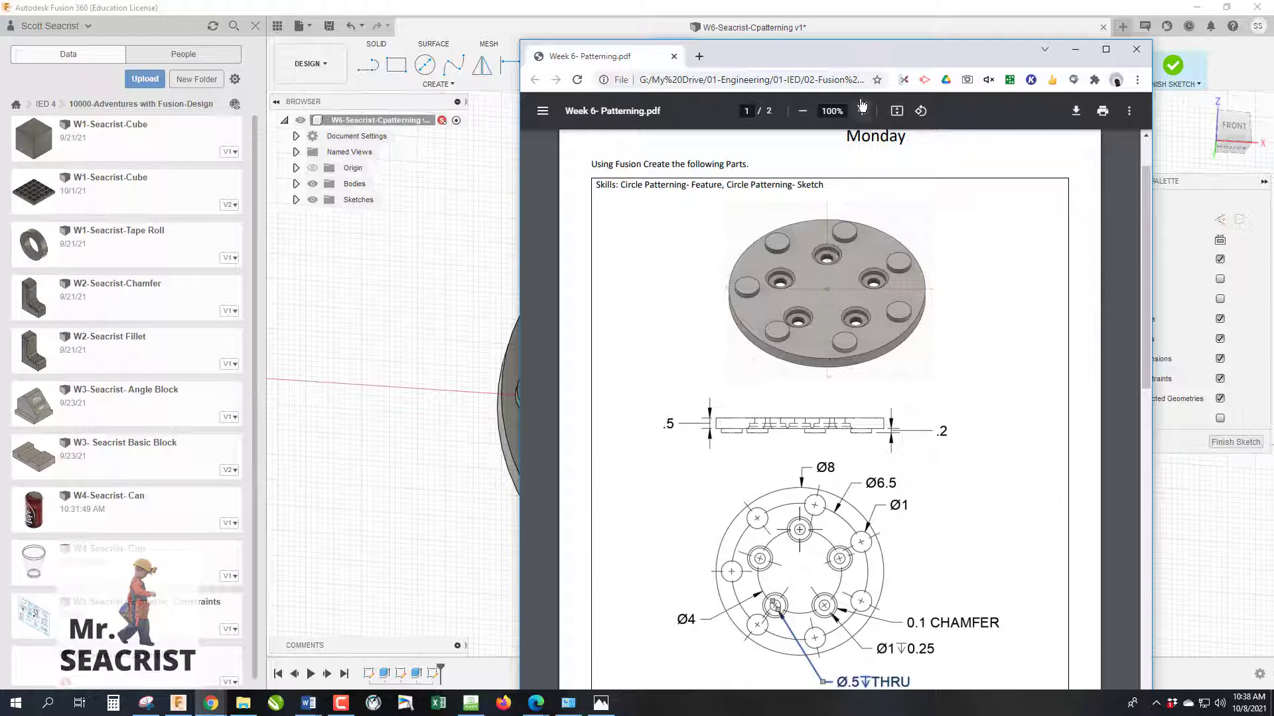
{"action": "left_click_drag", "start_coordinate": [860, 58], "coordinate": [1189, 15]}
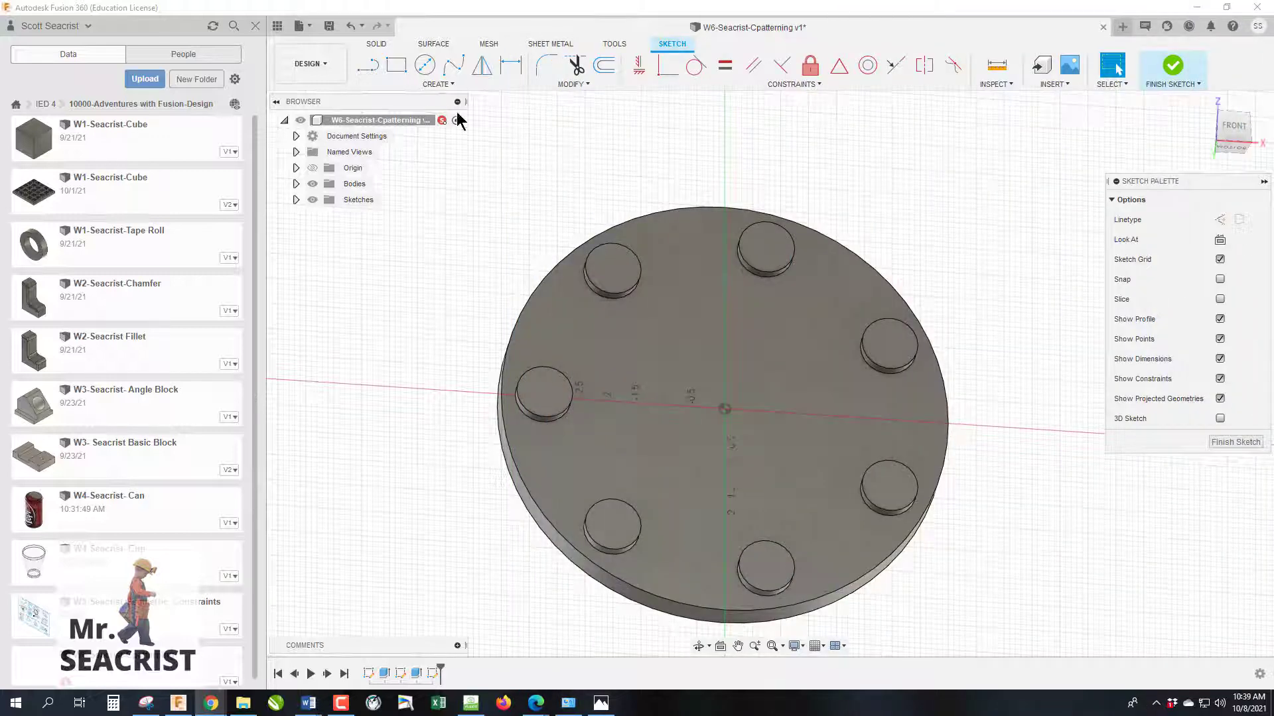
{"action": "left_click", "coordinate": [424, 65]}
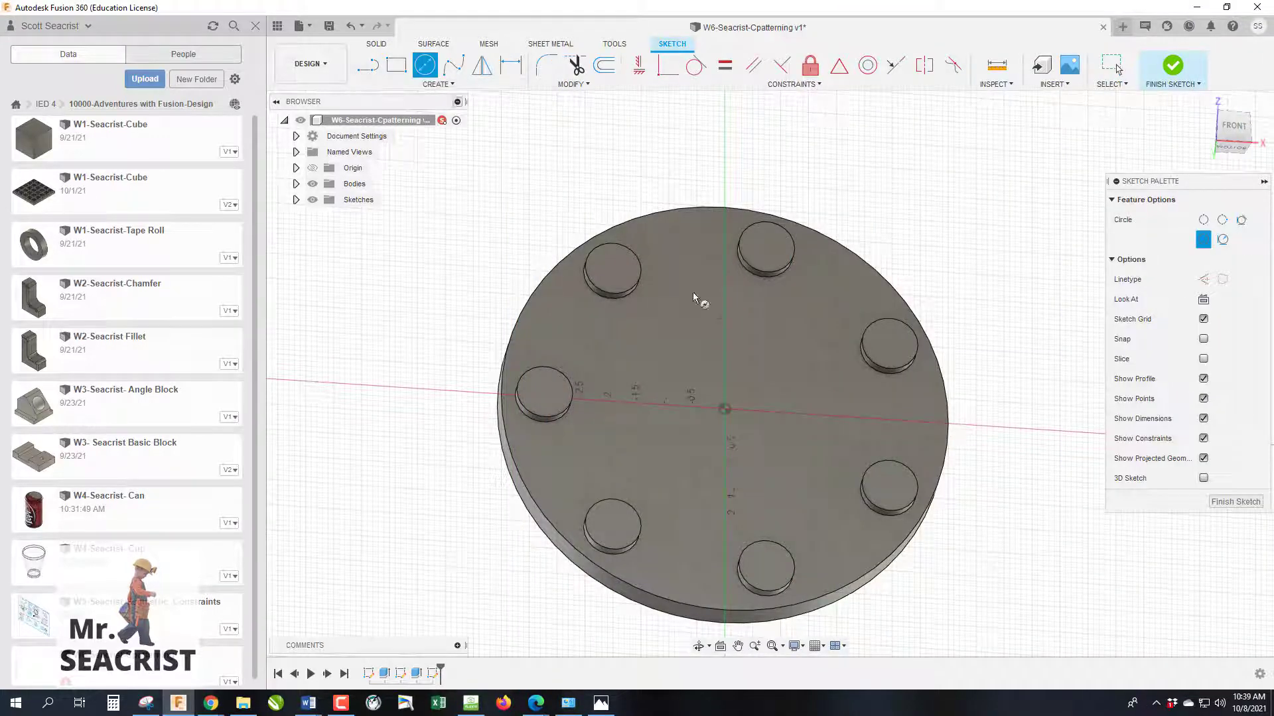
{"action": "left_click", "coordinate": [725, 315]}
{"action": "left_click", "coordinate": [744, 310]}
{"action": "key", "text": "Escape"}
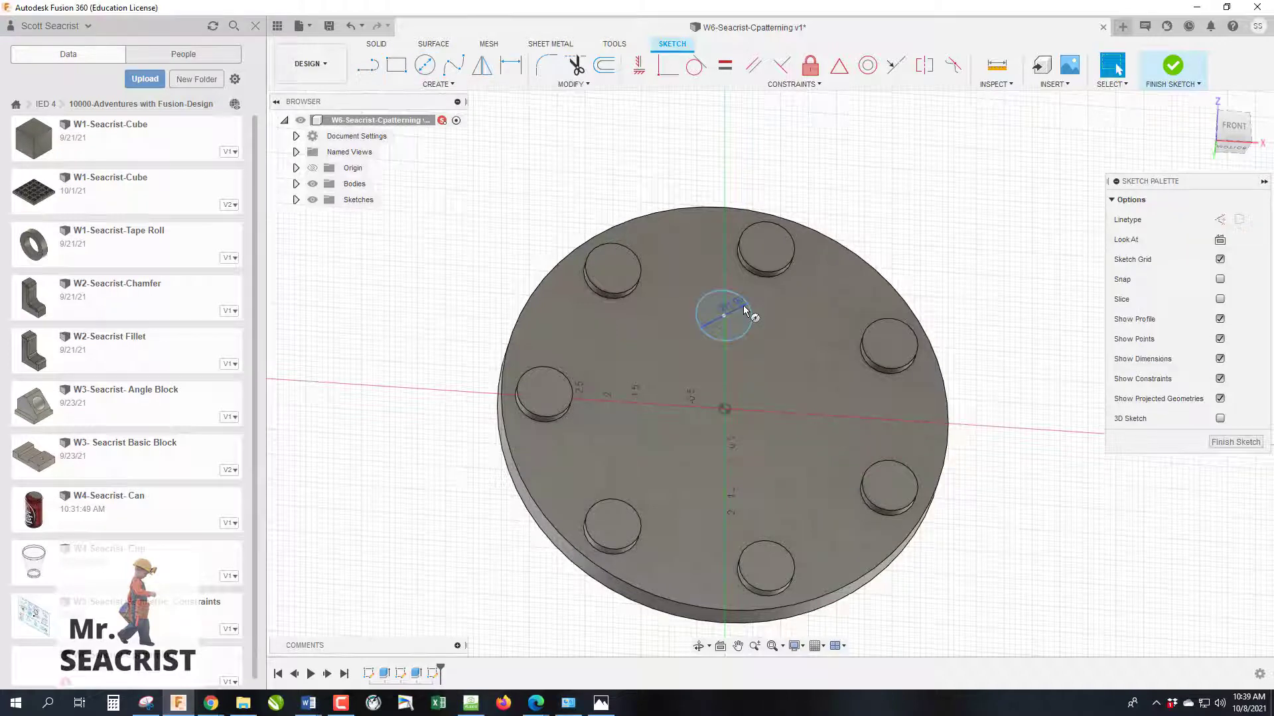
Align the new circle's centre vertically with the origin using a Horizontal/Vertical constraint
{"action": "left_click", "coordinate": [639, 65]}
{"action": "left_click", "coordinate": [724, 408]}
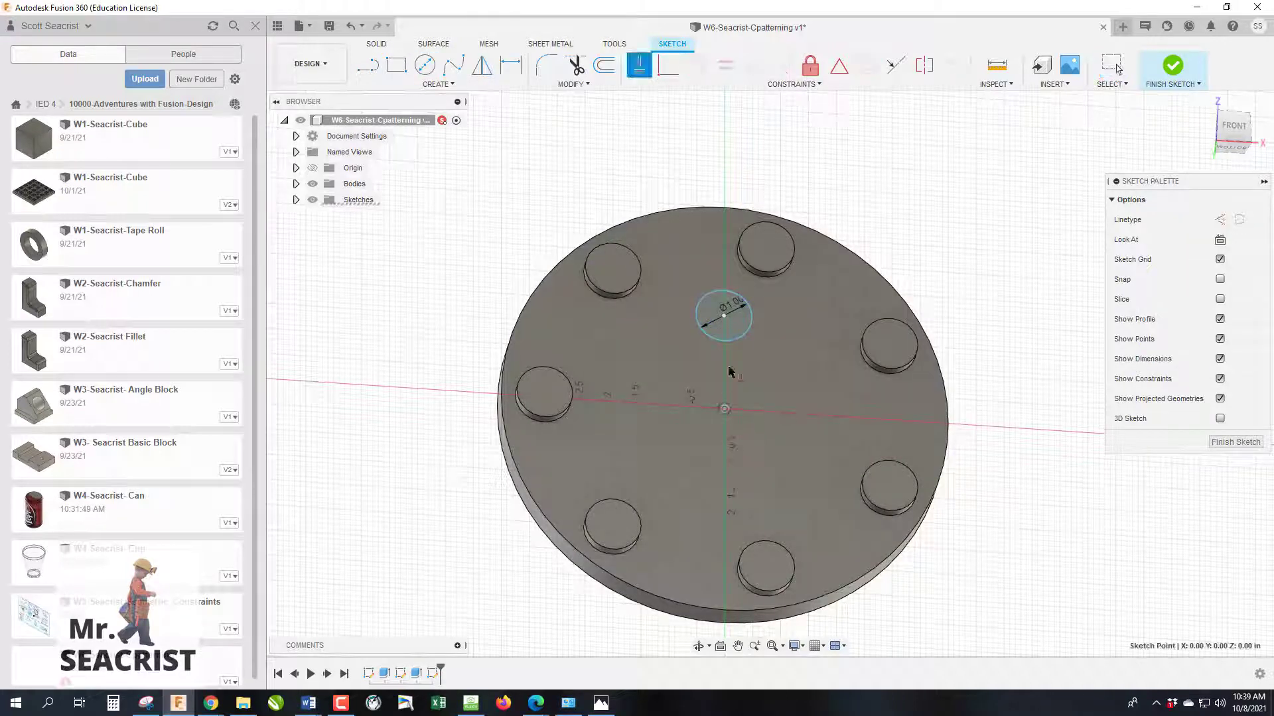
{"action": "left_click", "coordinate": [725, 316]}
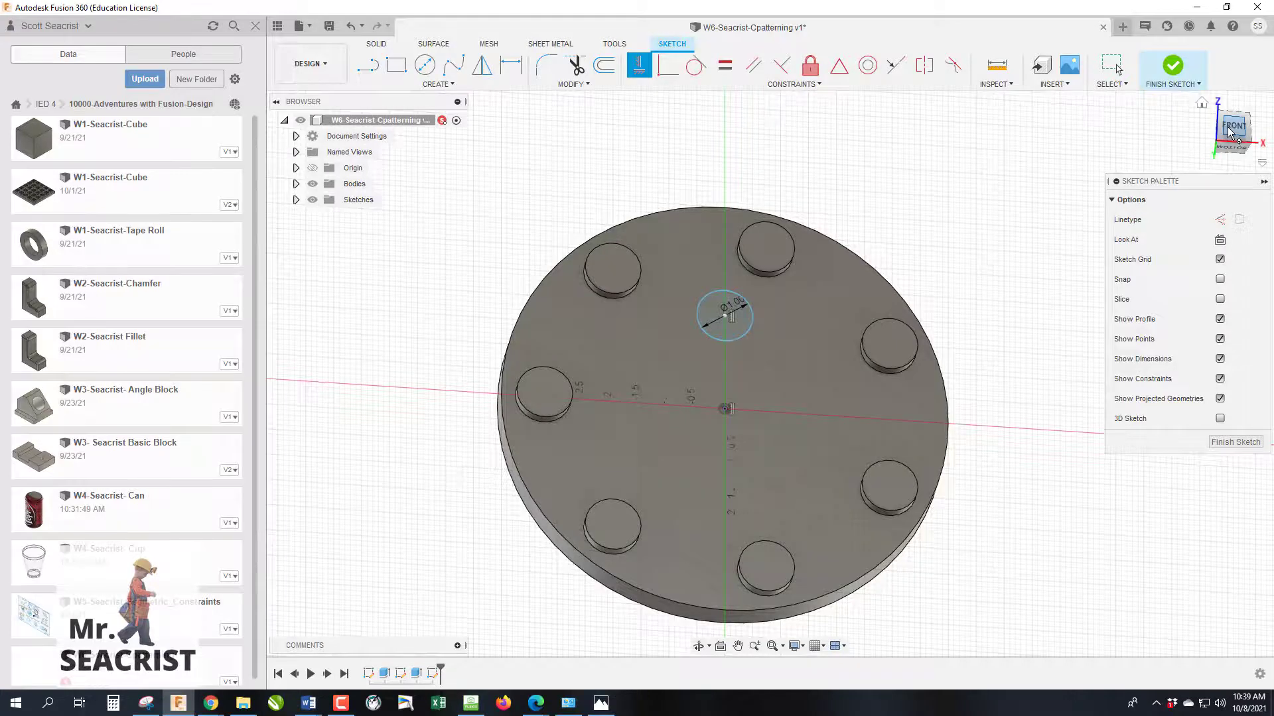
Dimension the vertical distance between the circle's centre and the origin as 2 in, and finish the sketch
{"action": "left_click", "coordinate": [1228, 131]}
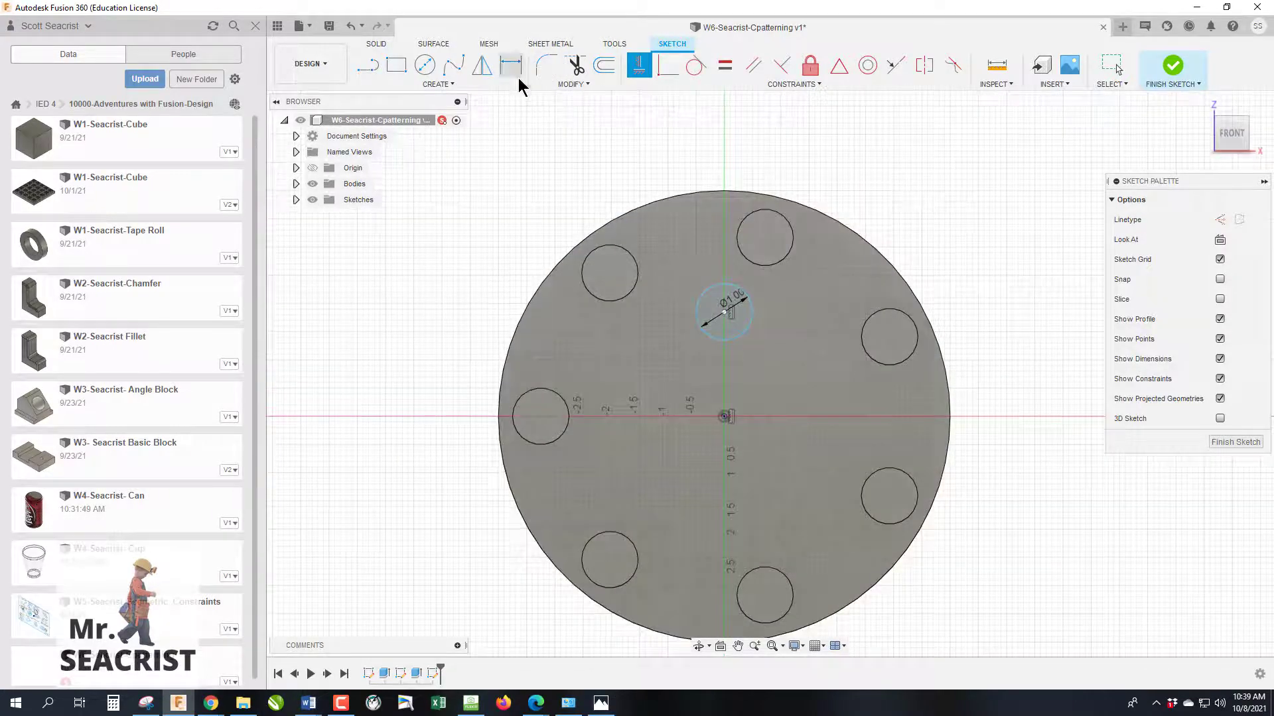
{"action": "left_click", "coordinate": [514, 69]}
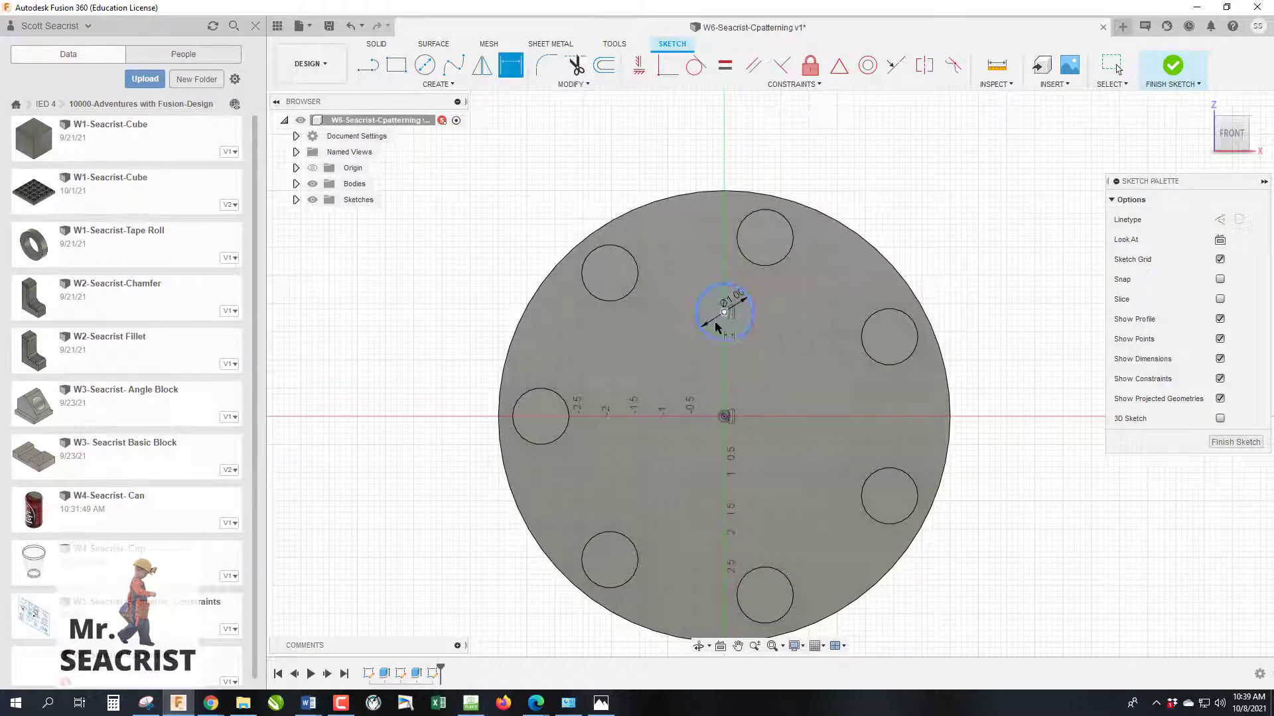
{"action": "left_click", "coordinate": [725, 417]}
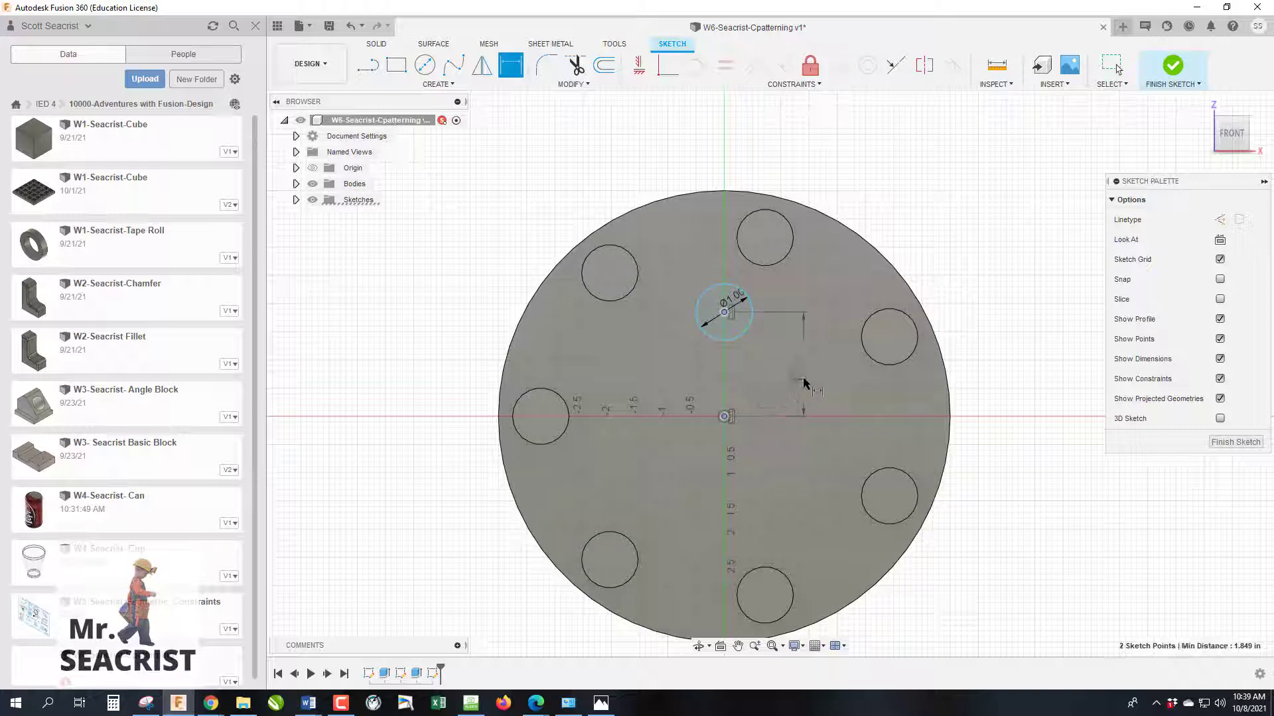
{"action": "left_click", "coordinate": [803, 382]}
{"action": "type", "text": "2"}
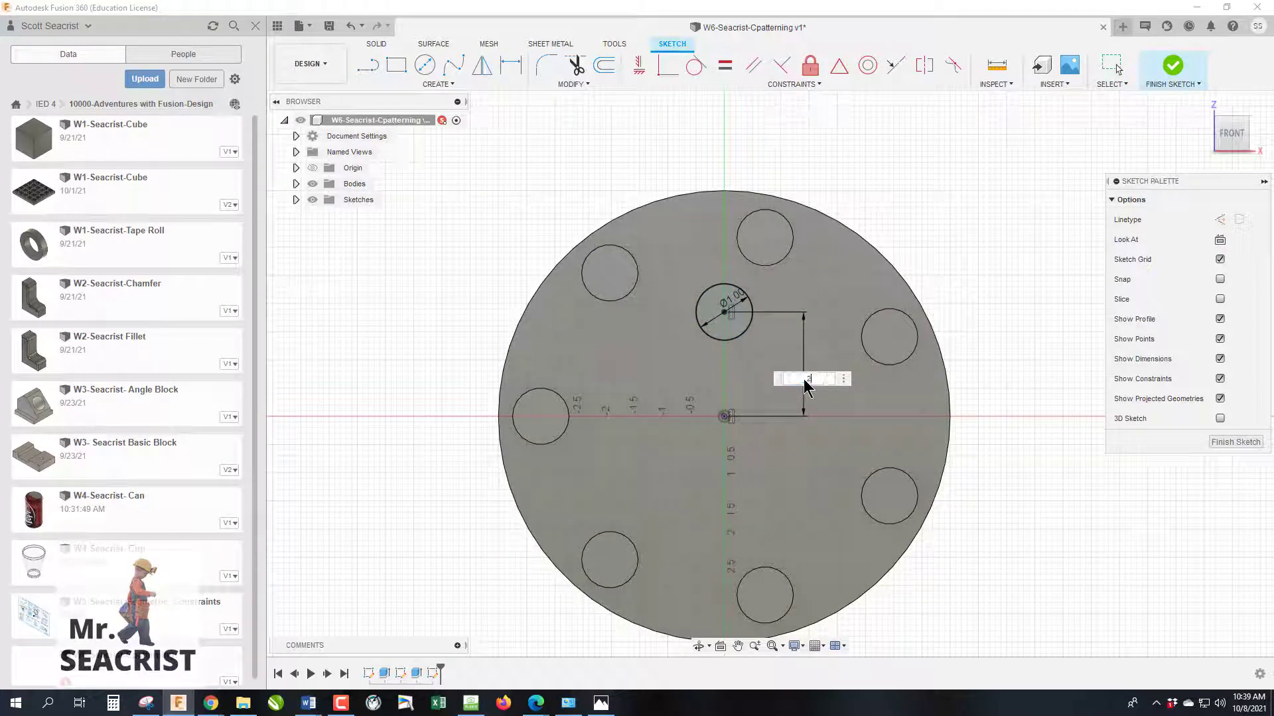
{"action": "key", "text": "Return"}
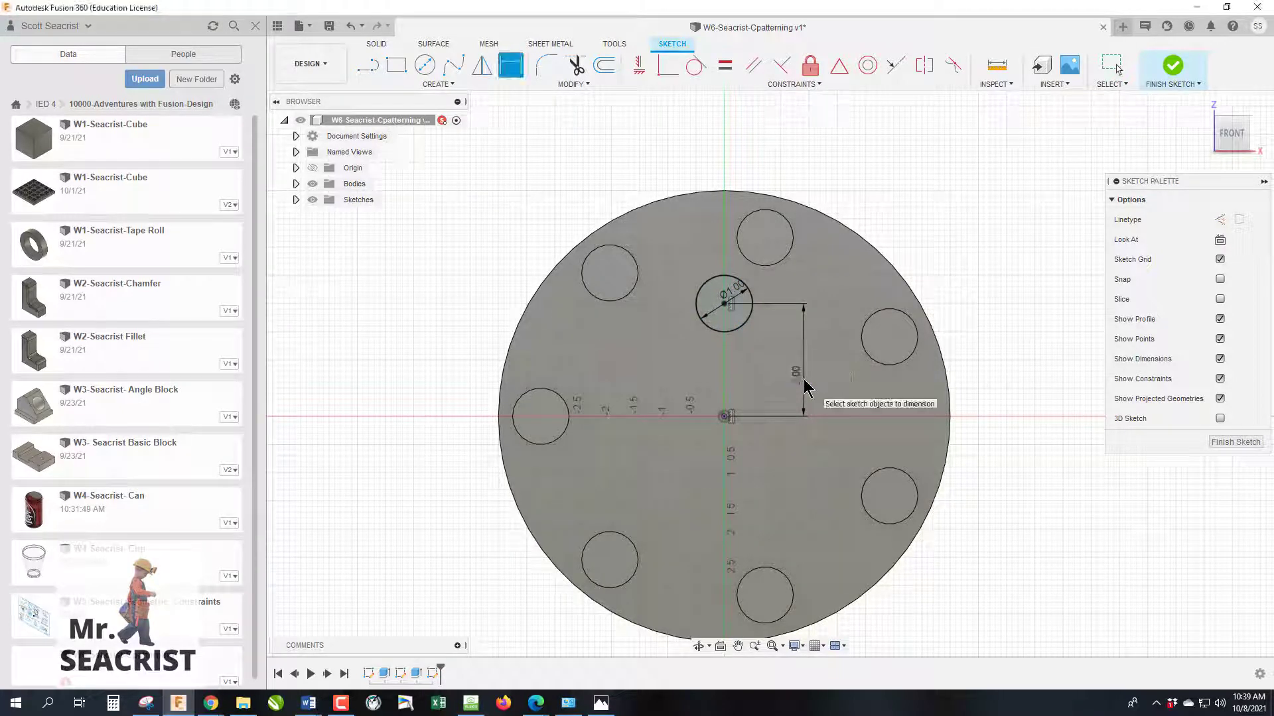
{"action": "left_click", "coordinate": [1235, 443]}
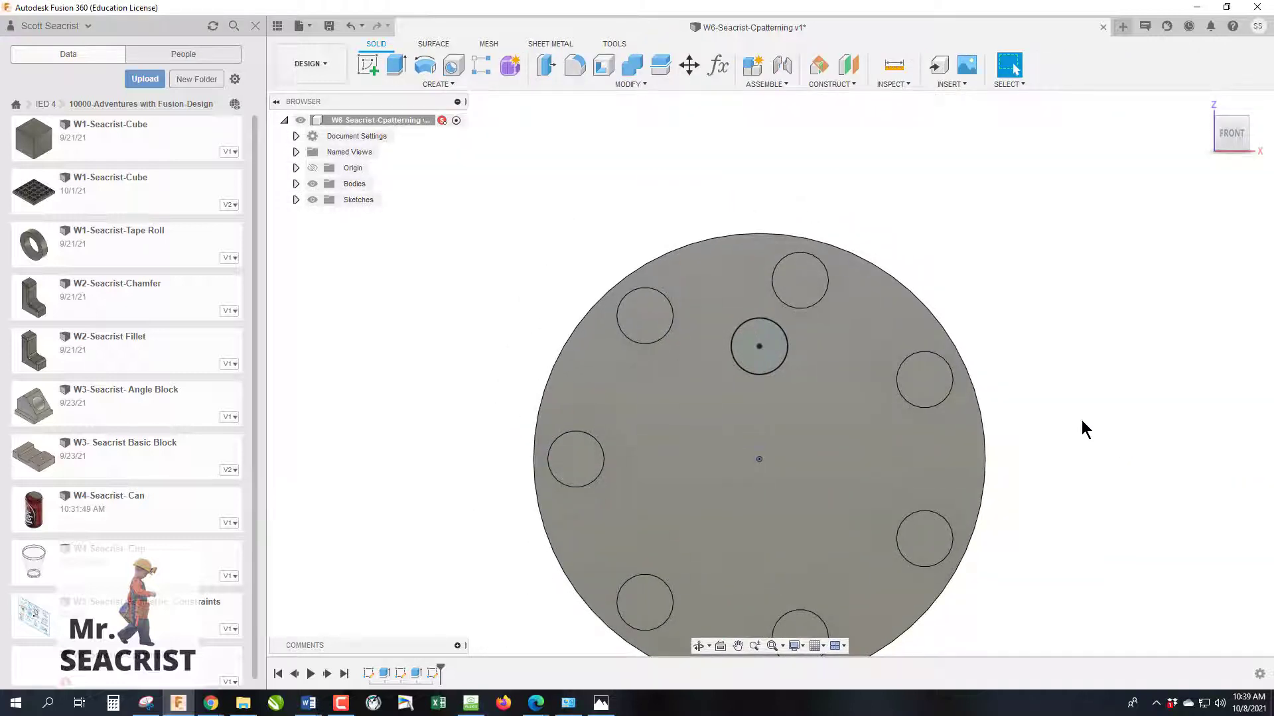
Extrude the new 1 in circle by -0.25 in to cut a recess into the disc
{"action": "left_click", "coordinate": [756, 352]}
{"action": "key", "text": "e"}
{"action": "left_click", "coordinate": [755, 351]}
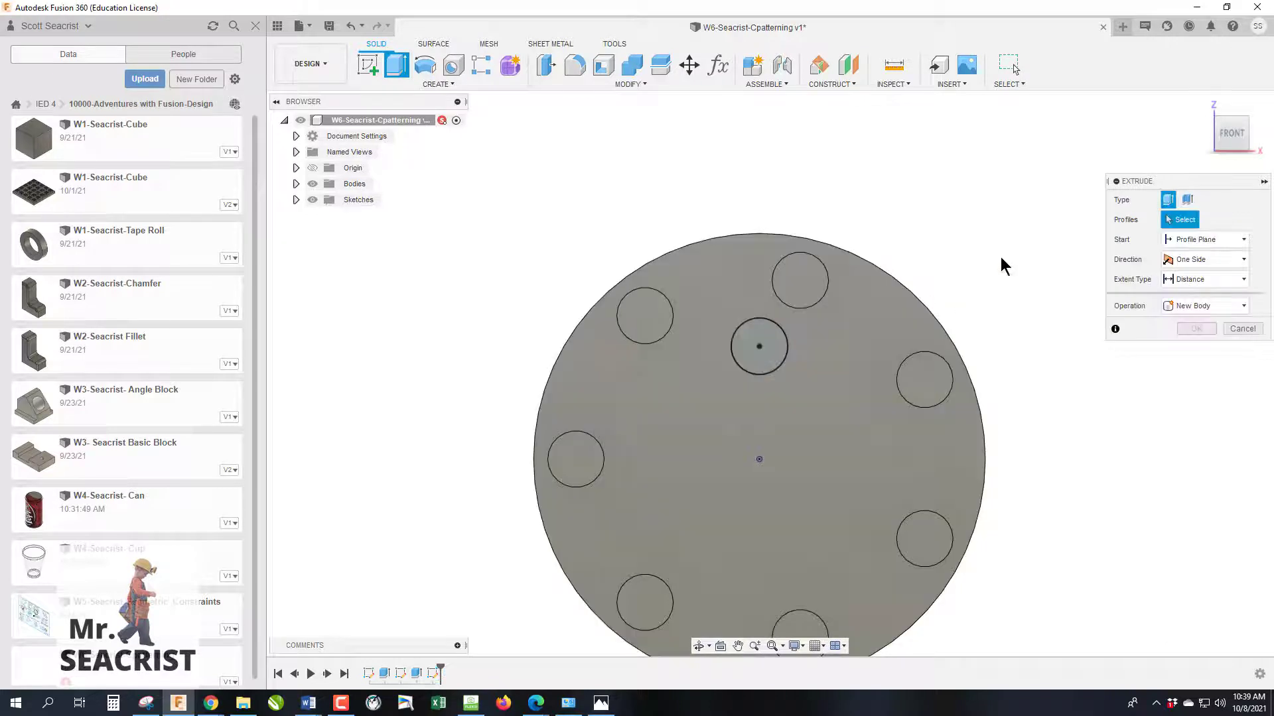
{"action": "left_click", "coordinate": [1227, 146]}
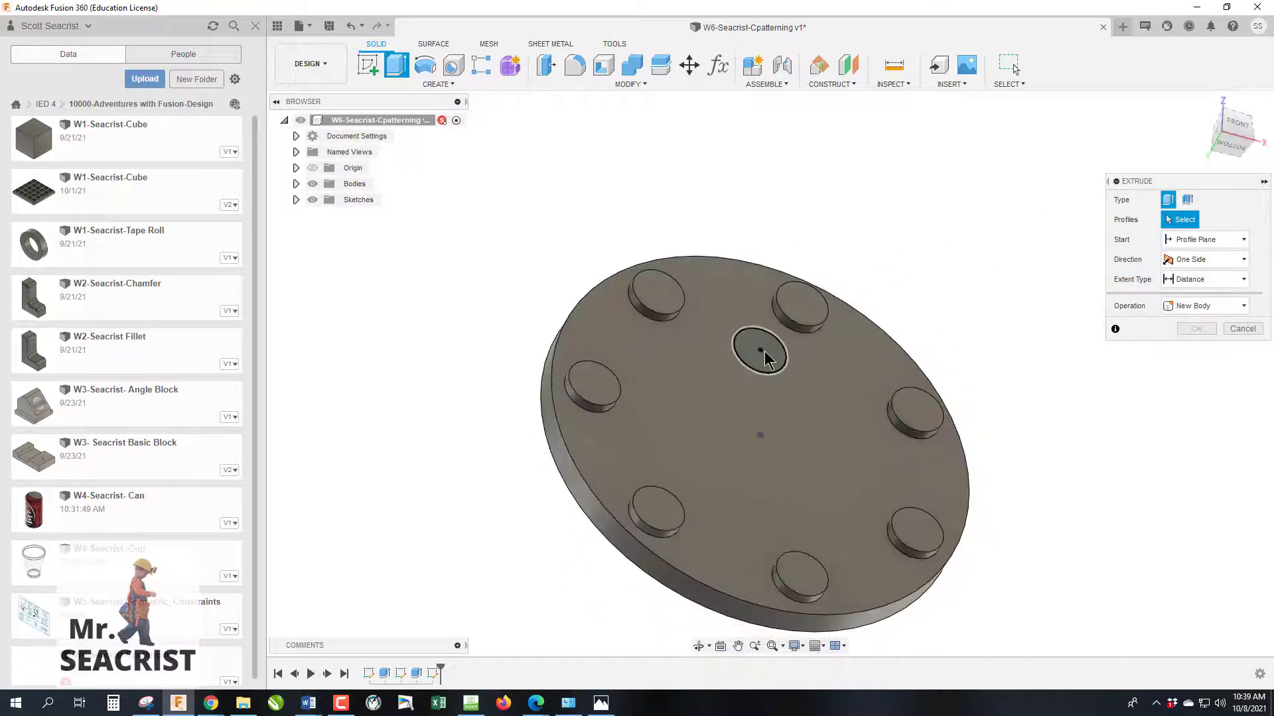
{"action": "left_click", "coordinate": [759, 352]}
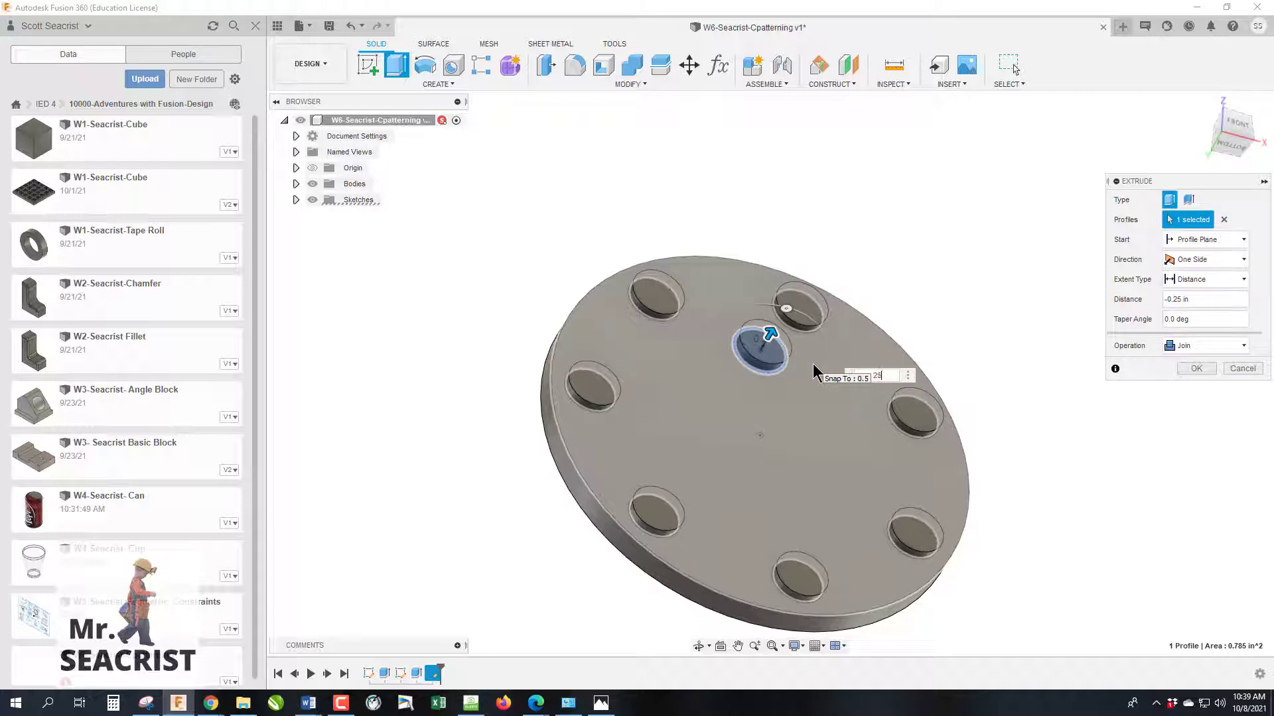
{"action": "key", "text": "Return"}
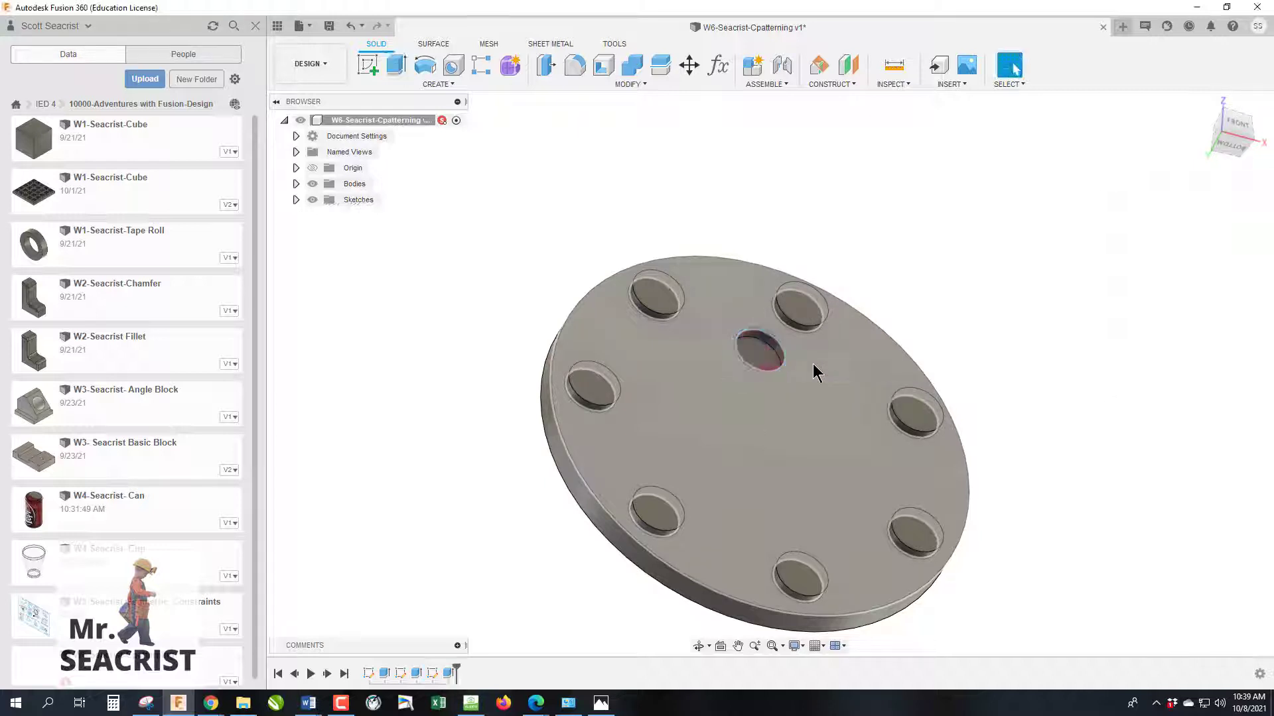
Set up a circular pattern of type Features with the recess cut as the object to repeat
{"action": "left_click", "coordinate": [1222, 114]}
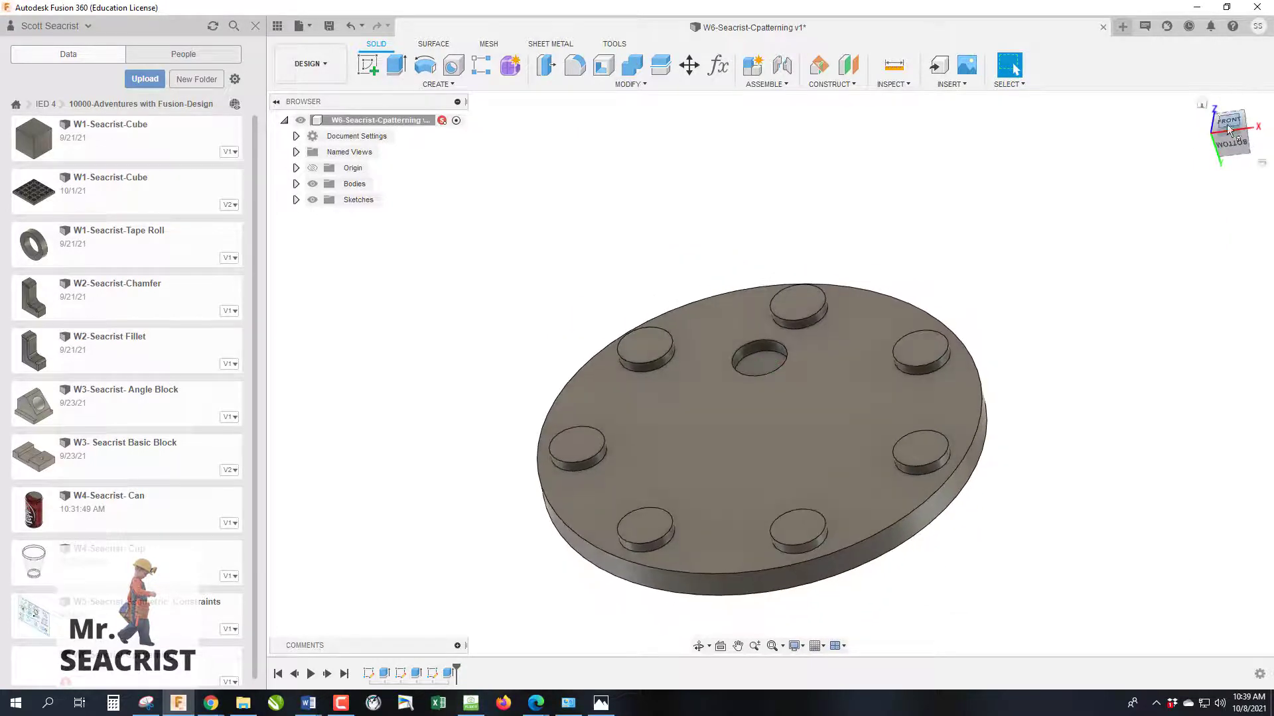
{"action": "left_click", "coordinate": [451, 85]}
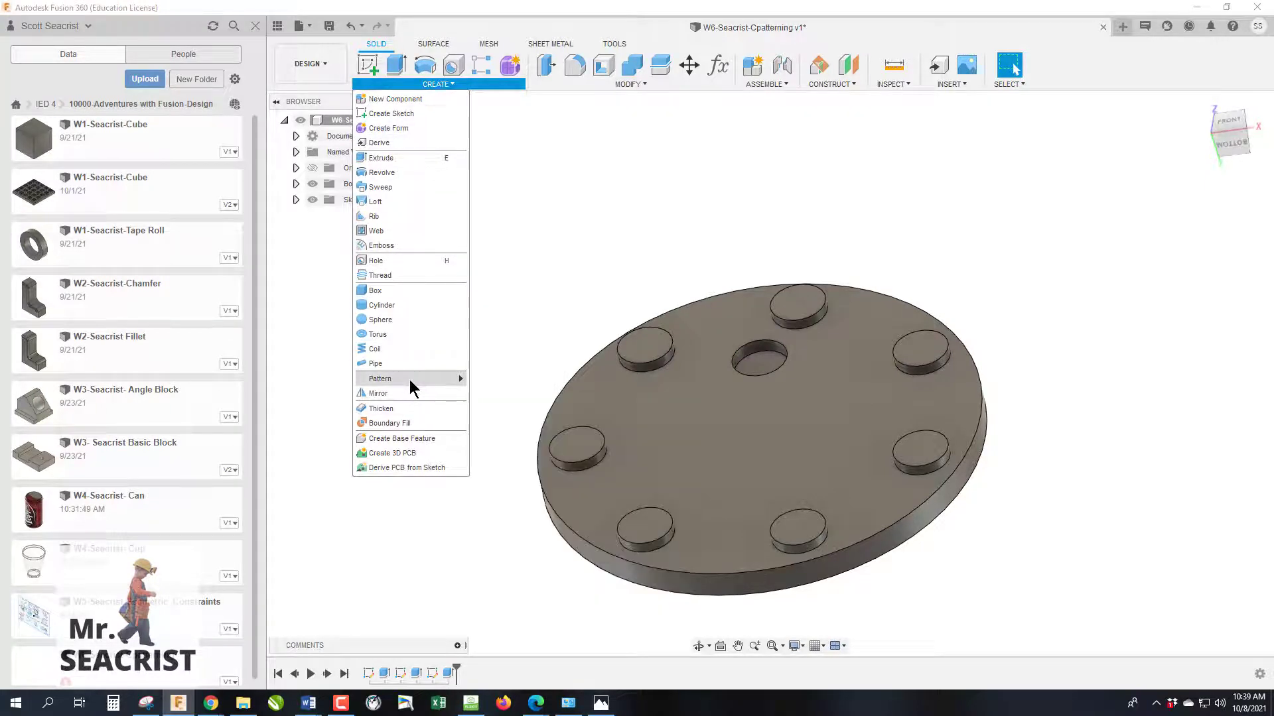
{"action": "mouse_move", "coordinate": [409, 380]}
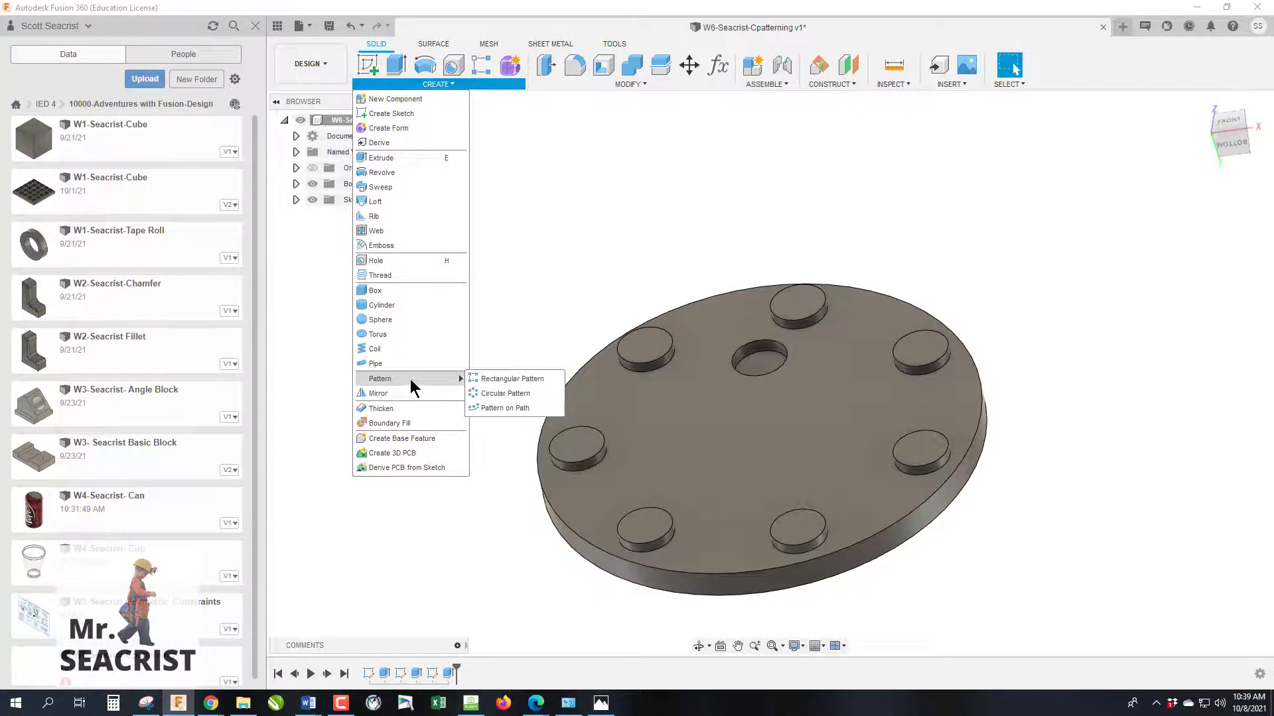
{"action": "left_click", "coordinate": [507, 393]}
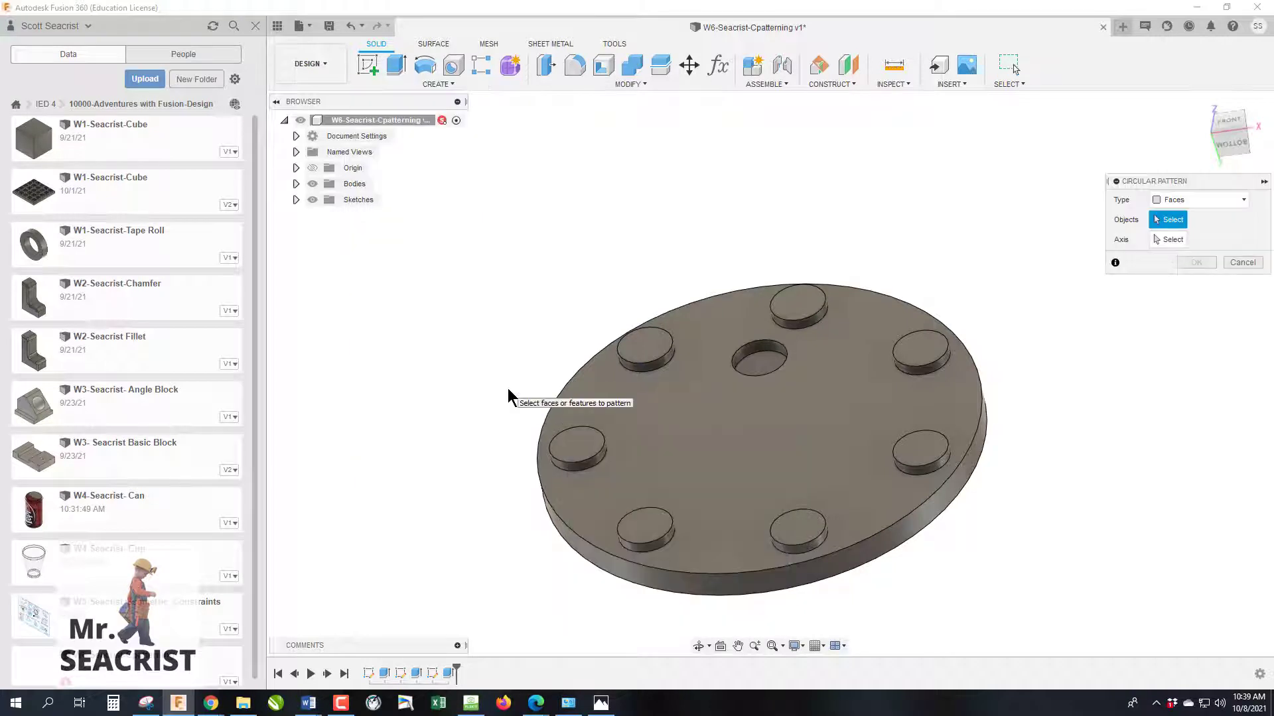
{"action": "left_click", "coordinate": [1227, 202]}
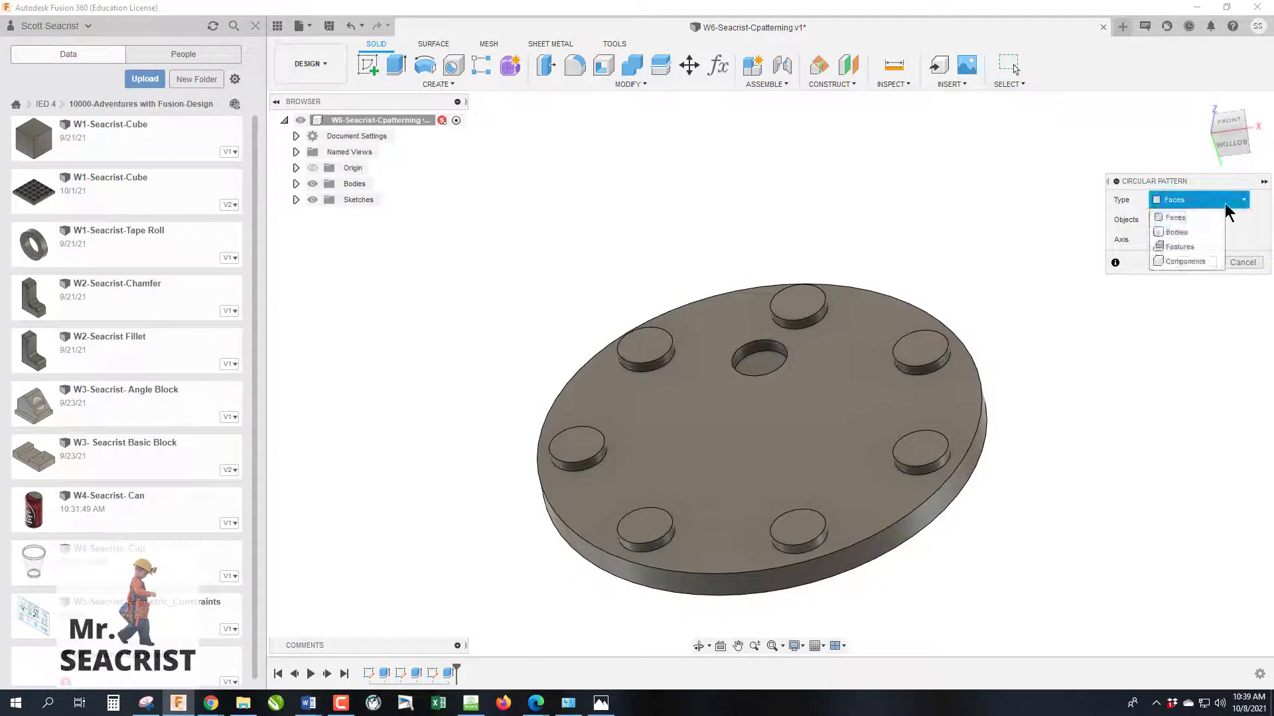
{"action": "left_click", "coordinate": [1187, 248]}
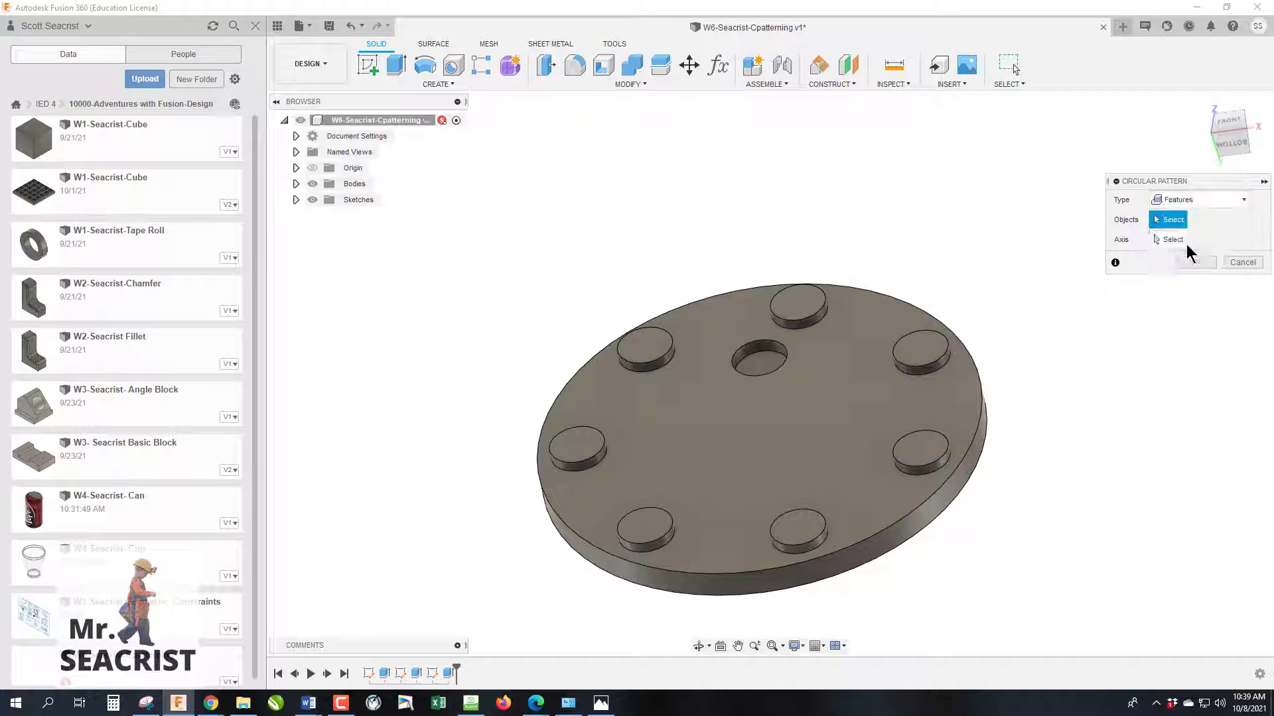
{"action": "left_click", "coordinate": [451, 675]}
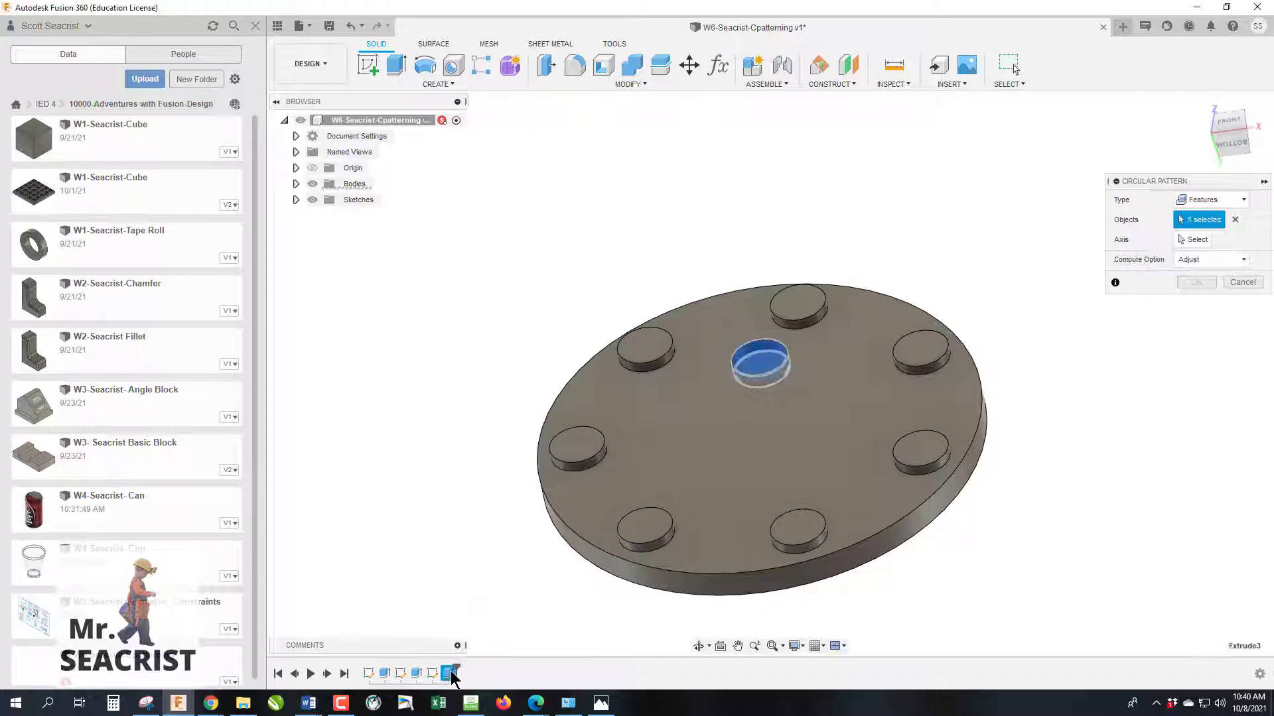
Use the disc's outer cylindrical face as the pattern axis and create 5 recesses with Full angular spacing
{"action": "left_click", "coordinate": [1202, 241]}
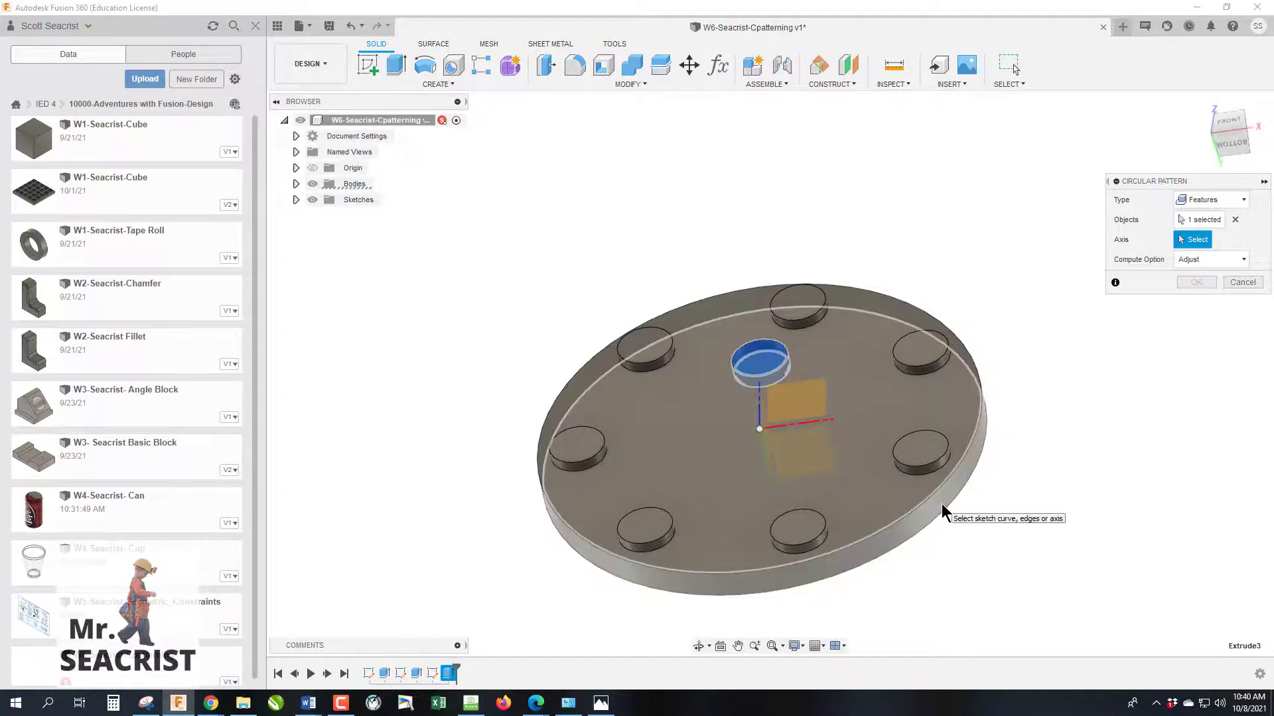
{"action": "left_click", "coordinate": [941, 511]}
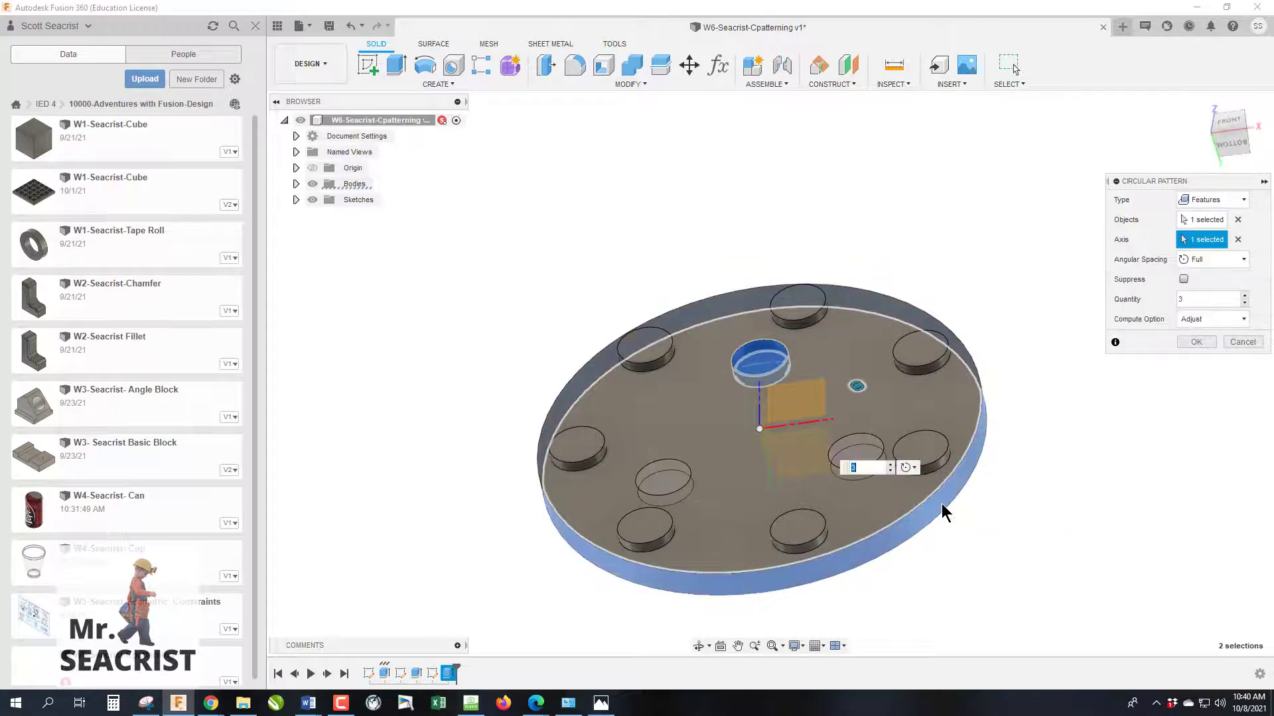
{"action": "double_click", "coordinate": [1189, 301]}
{"action": "type", "text": "5"}
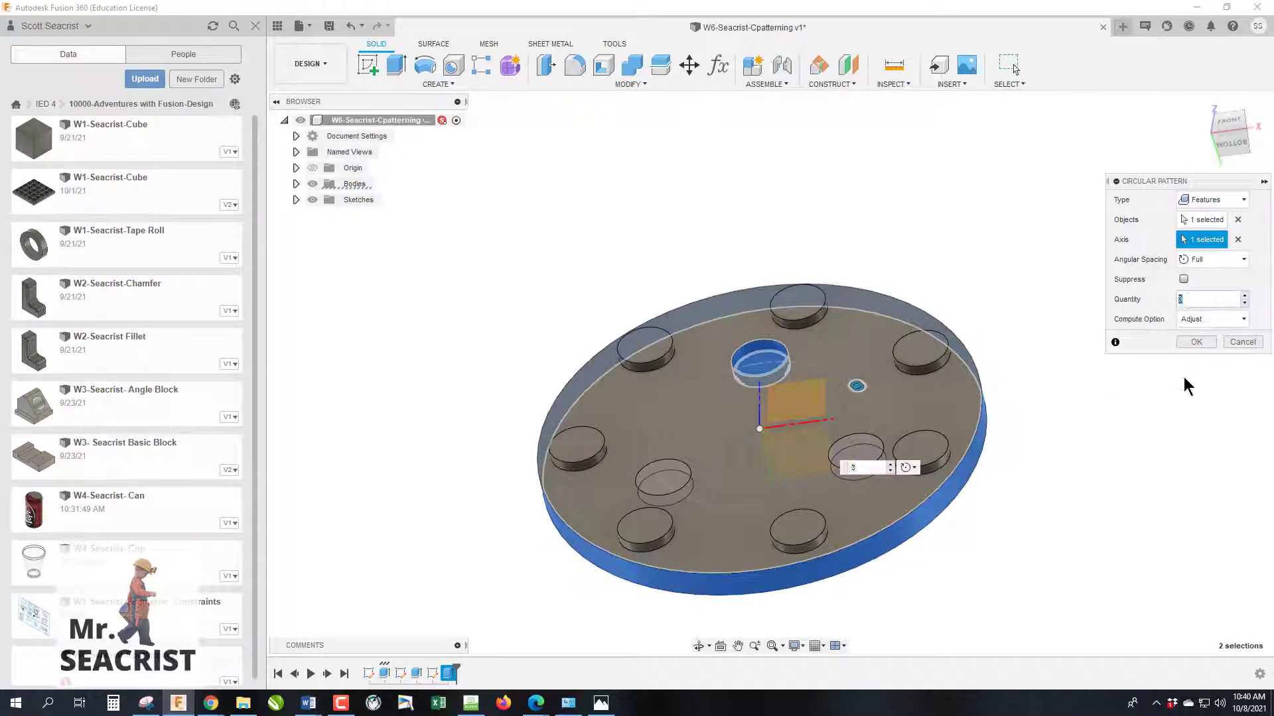
{"action": "left_click", "coordinate": [1233, 262]}
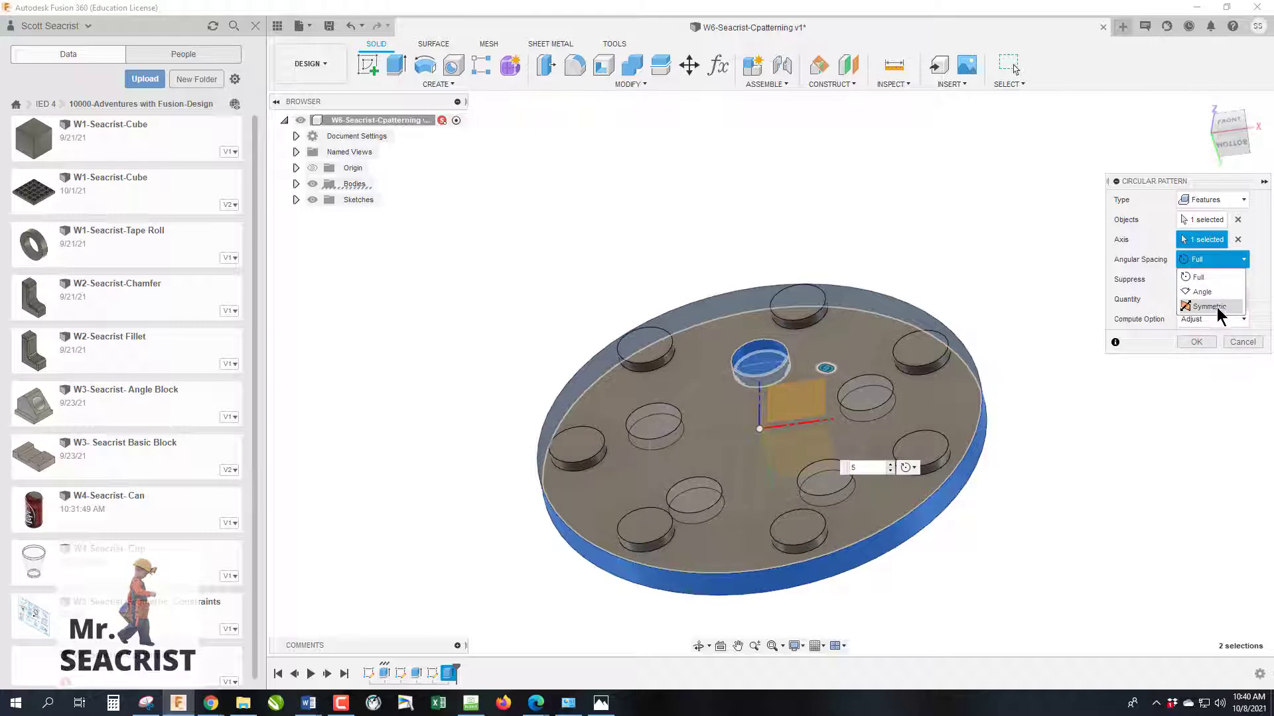
{"action": "left_click", "coordinate": [1194, 342]}
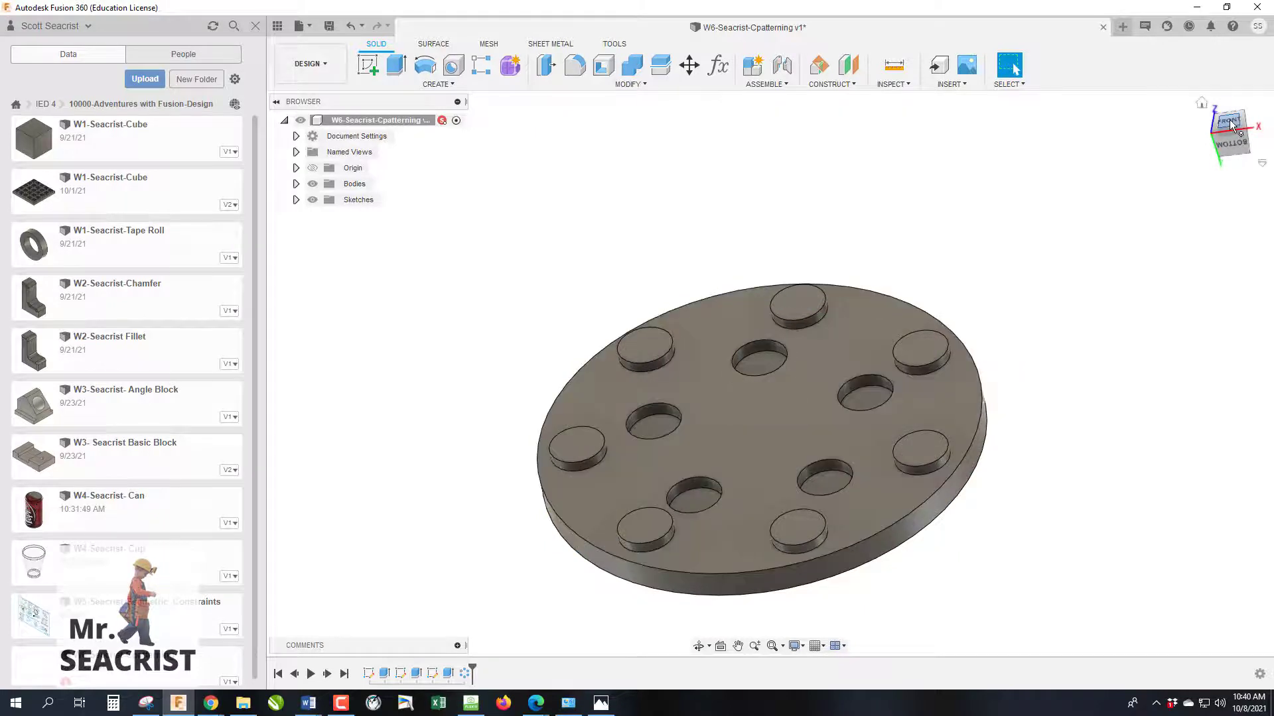
Edit the recess pattern and set its quantity to 6
{"action": "left_click", "coordinate": [1229, 123]}
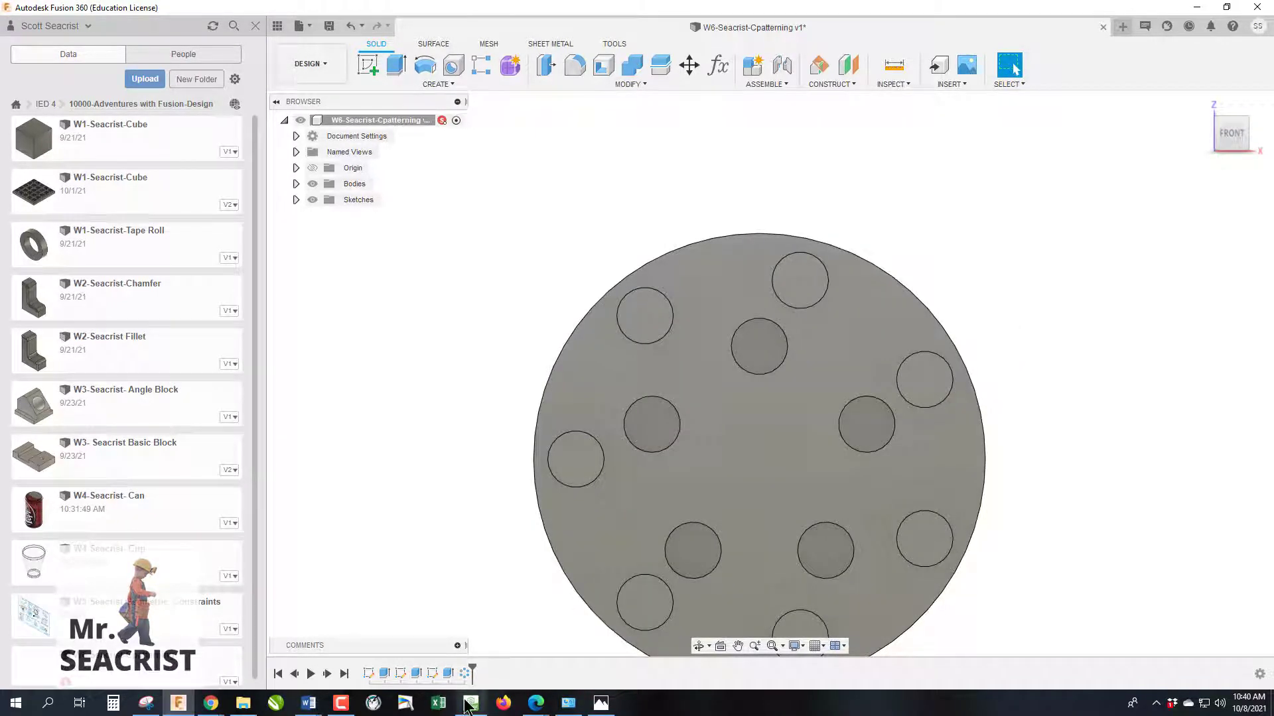
{"action": "right_click", "coordinate": [465, 674]}
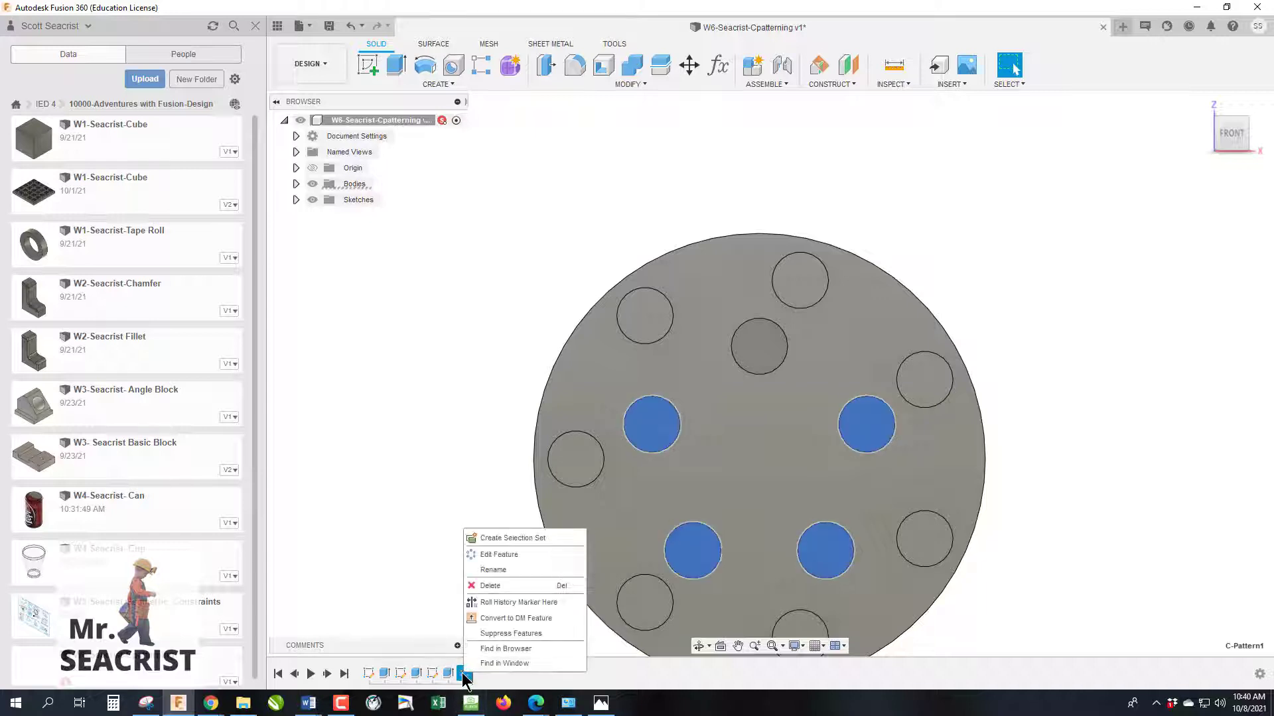
{"action": "left_click", "coordinate": [499, 555]}
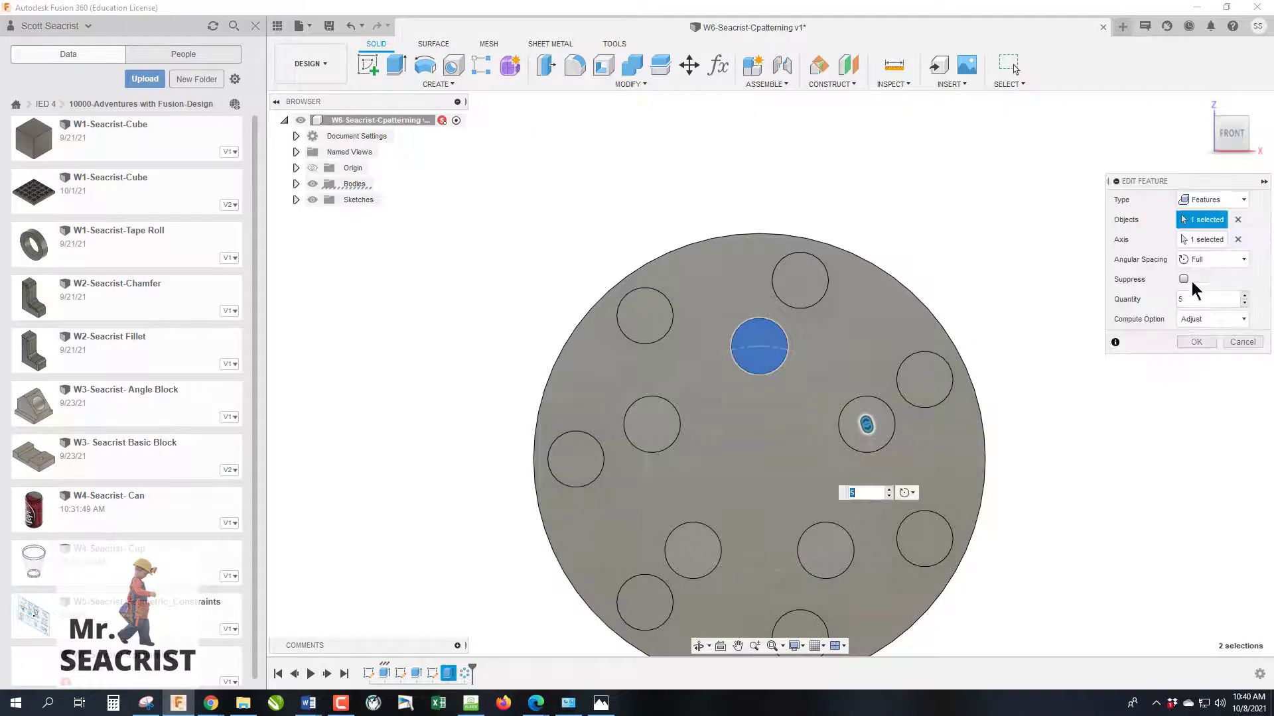
{"action": "type", "text": "6"}
{"action": "key", "text": "Return"}
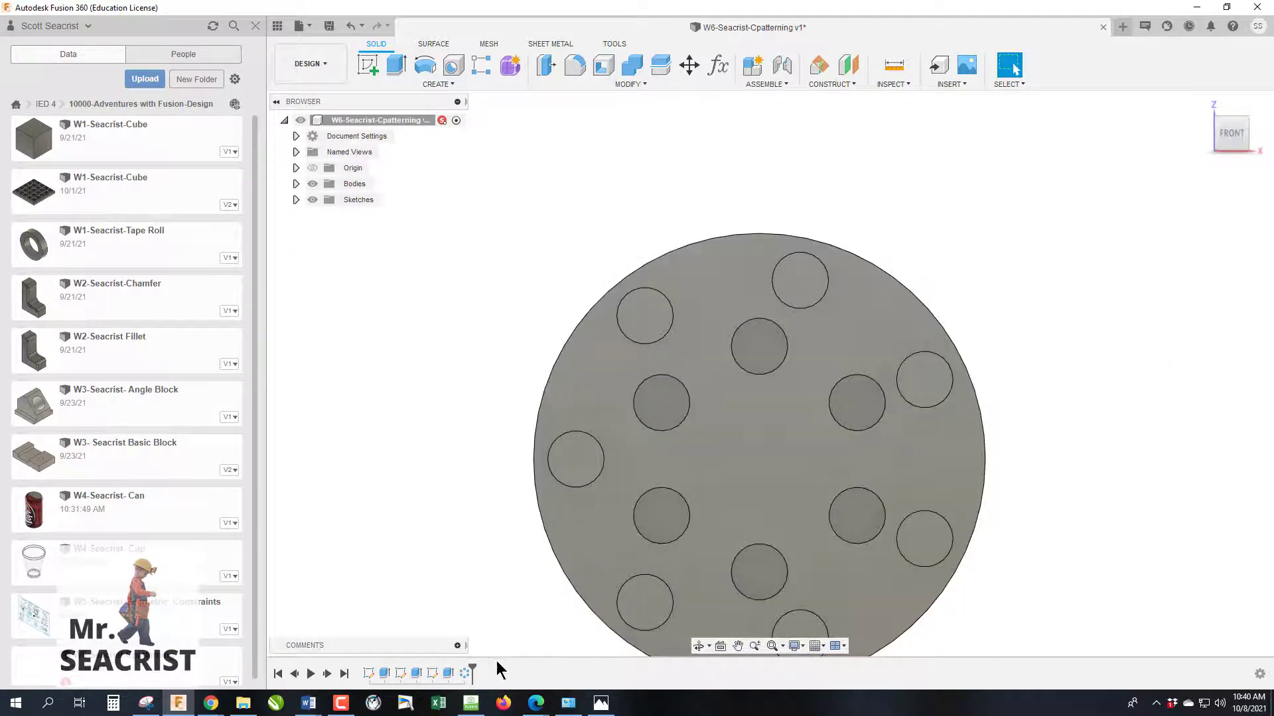
Edit the recess pattern again and set its quantity to 9
{"action": "right_click", "coordinate": [463, 675]}
{"action": "left_click", "coordinate": [521, 558]}
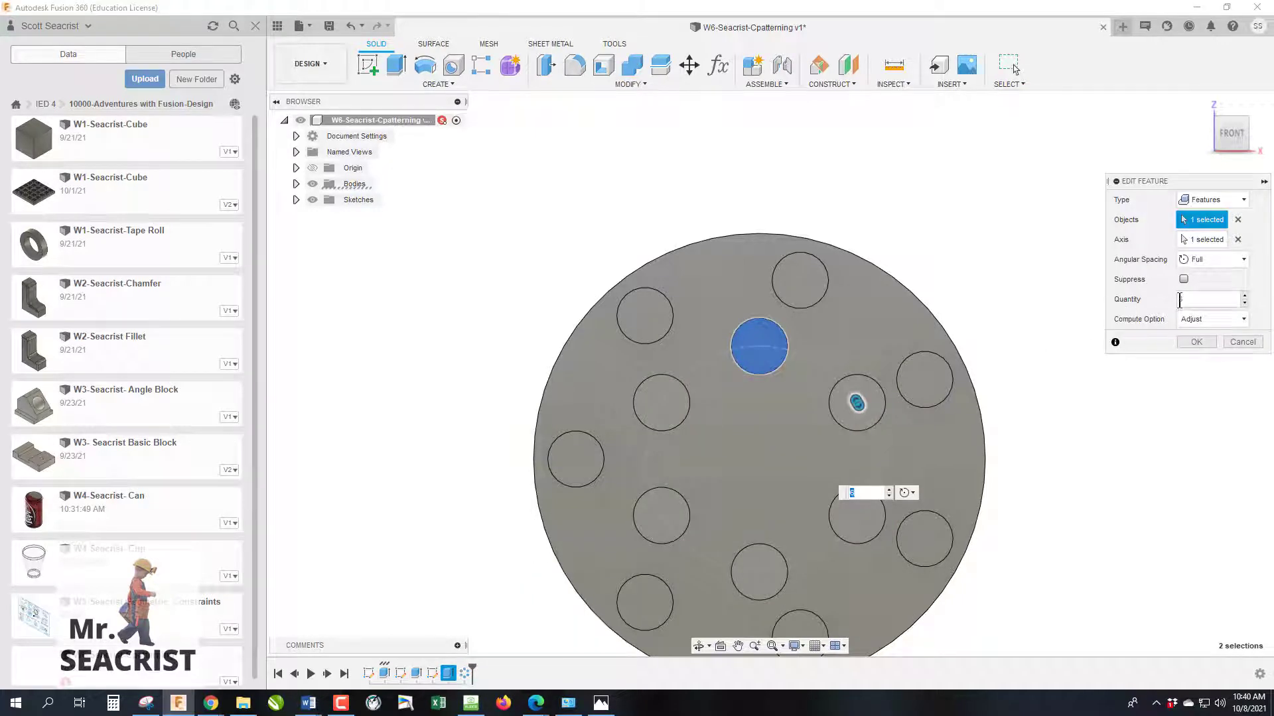
{"action": "double_click", "coordinate": [1180, 299]}
{"action": "type", "text": "9"}
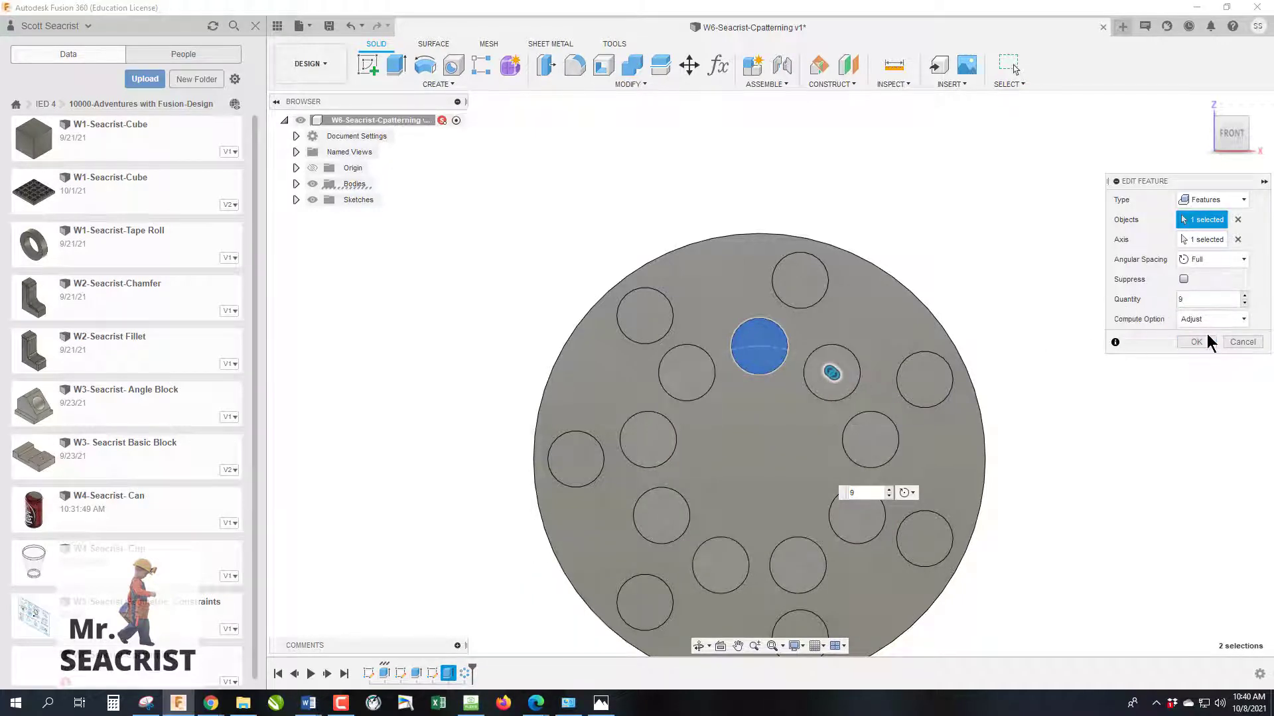
{"action": "left_click", "coordinate": [1196, 342]}
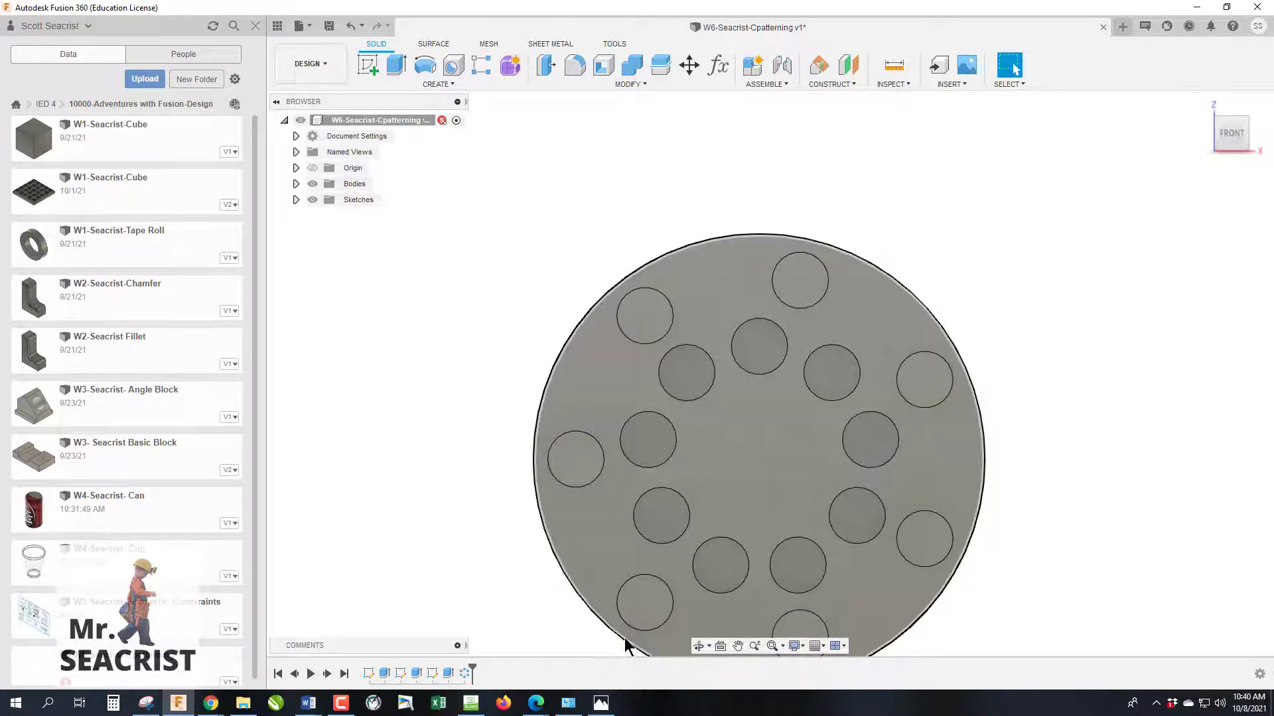
Set the recess pattern's quantity back to 5 and tilt the view to inspect the recesses
{"action": "right_click", "coordinate": [464, 677]}
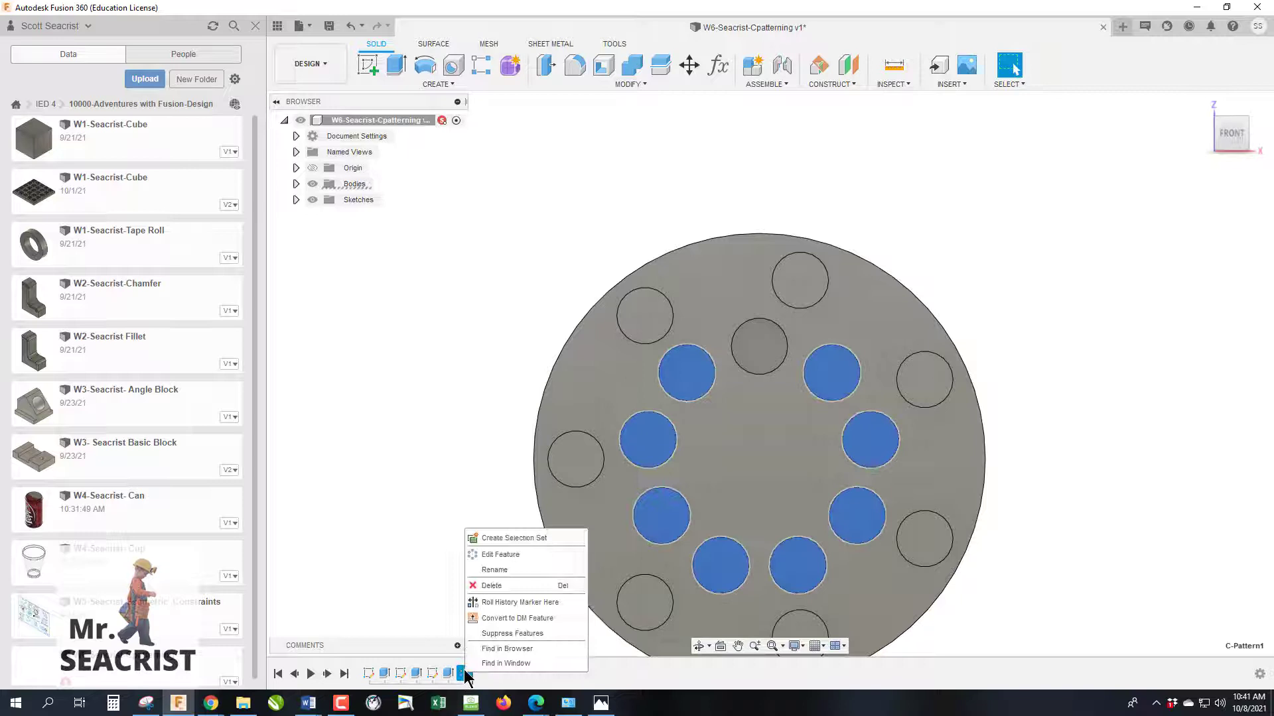
{"action": "left_click", "coordinate": [500, 559]}
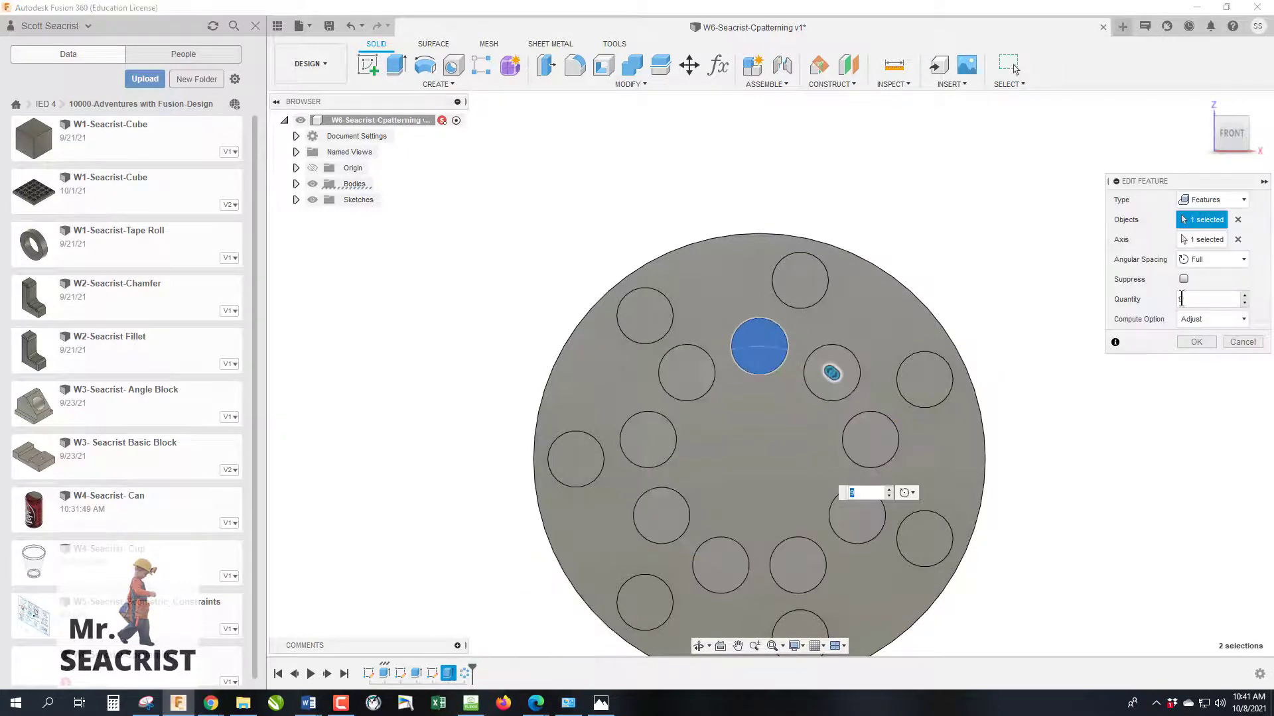
{"action": "type", "text": "5"}
{"action": "left_click", "coordinate": [1195, 341]}
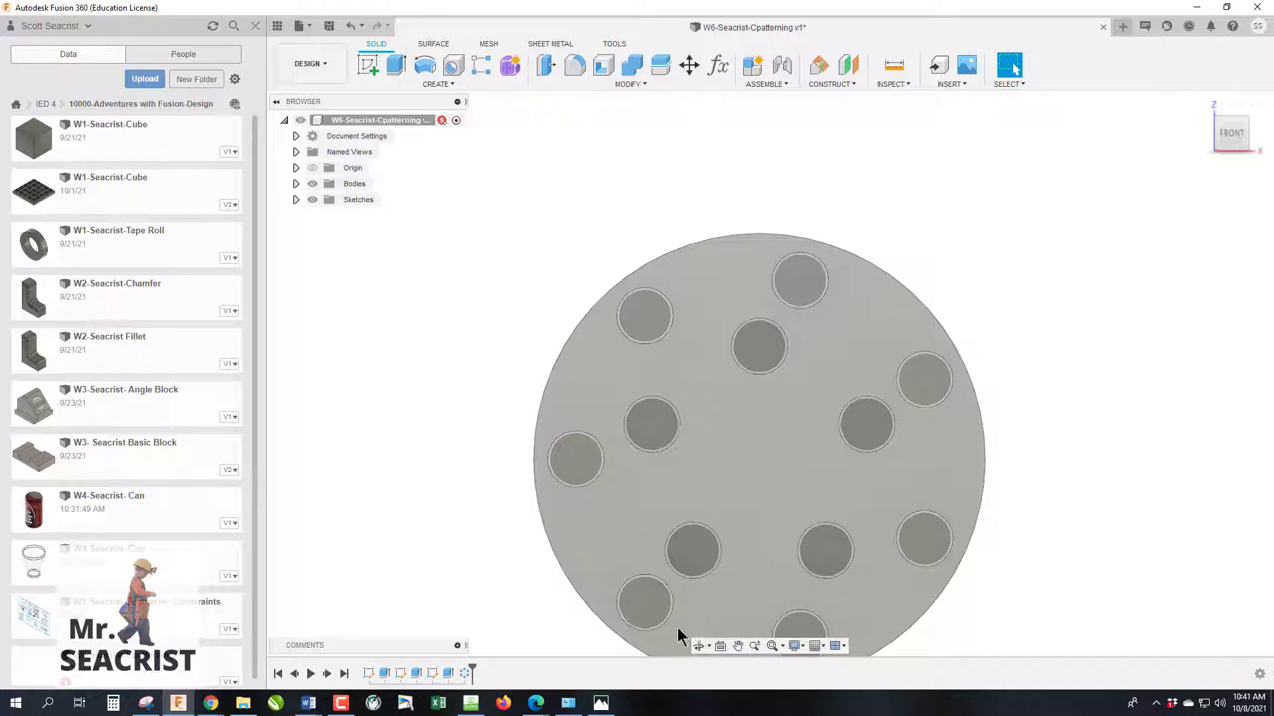
{"action": "left_click", "coordinate": [1231, 148]}
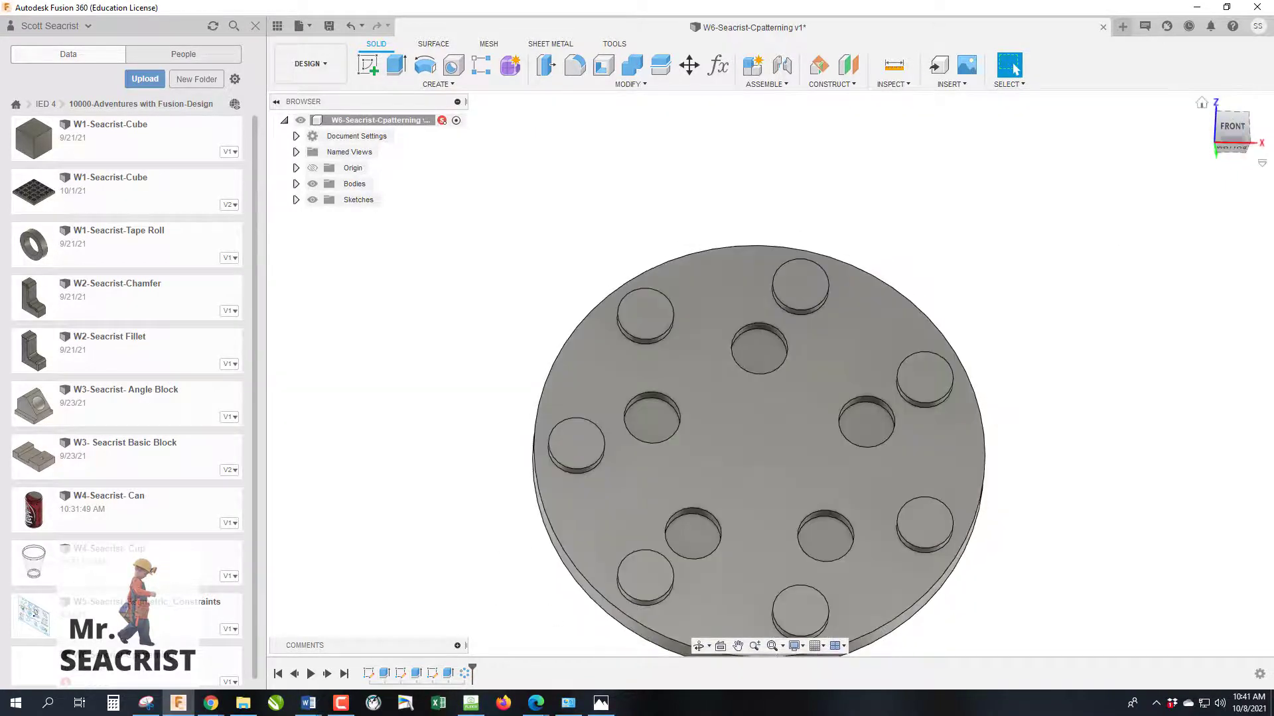
Consult the patterning drawing in the other window, and roll the model history back to just before the recess pattern
{"action": "key", "text": "alt+Tab"}
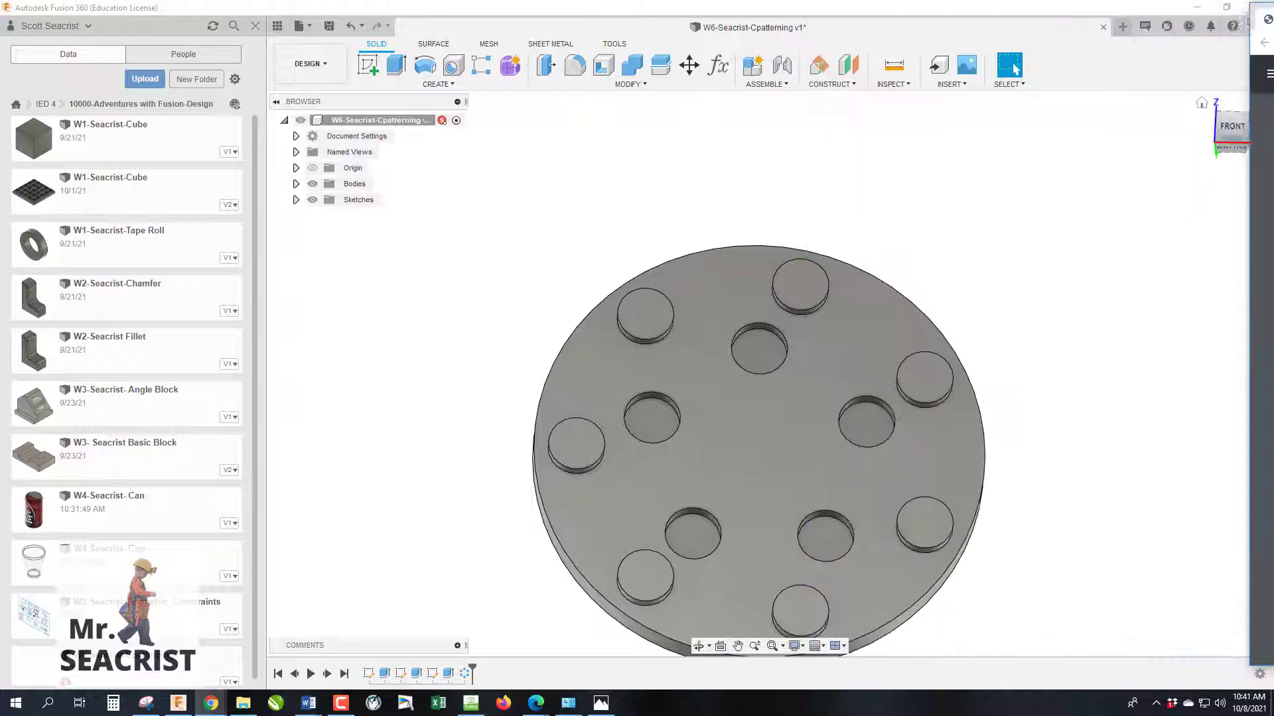
{"action": "left_click_drag", "start_coordinate": [1101, 36], "coordinate": [1273, 37]}
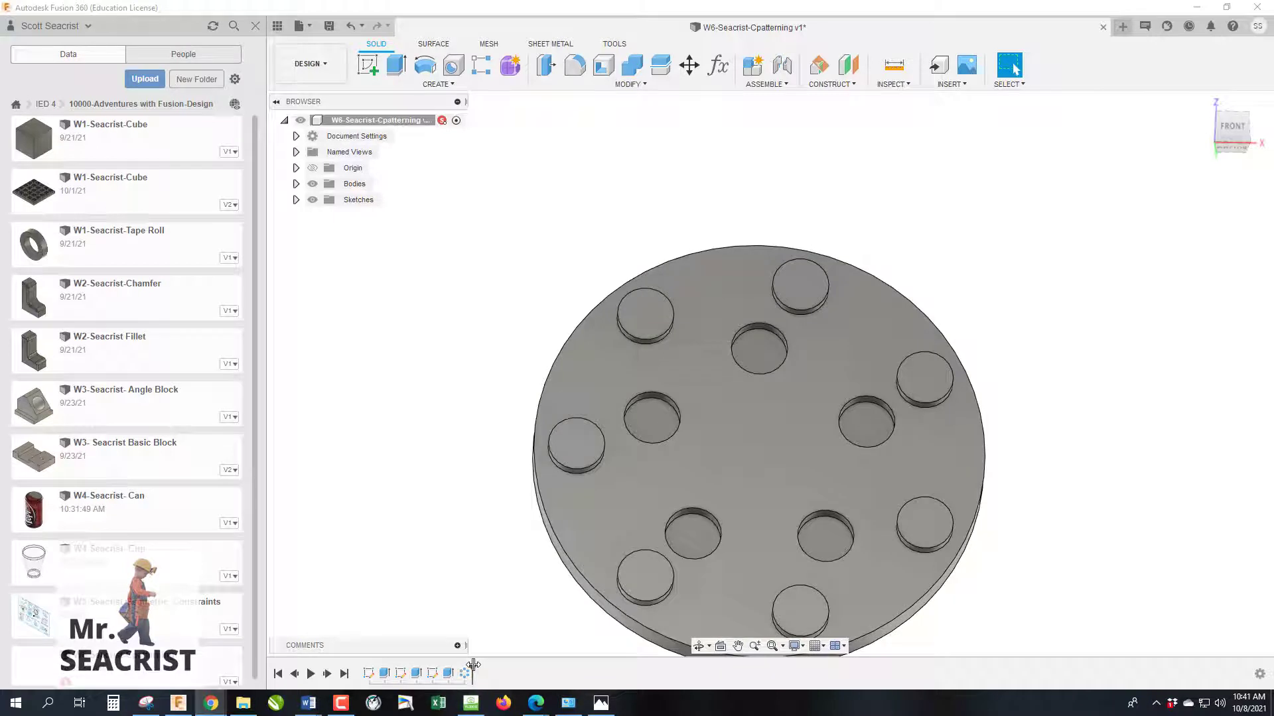
{"action": "left_click_drag", "start_coordinate": [473, 664], "coordinate": [456, 665]}
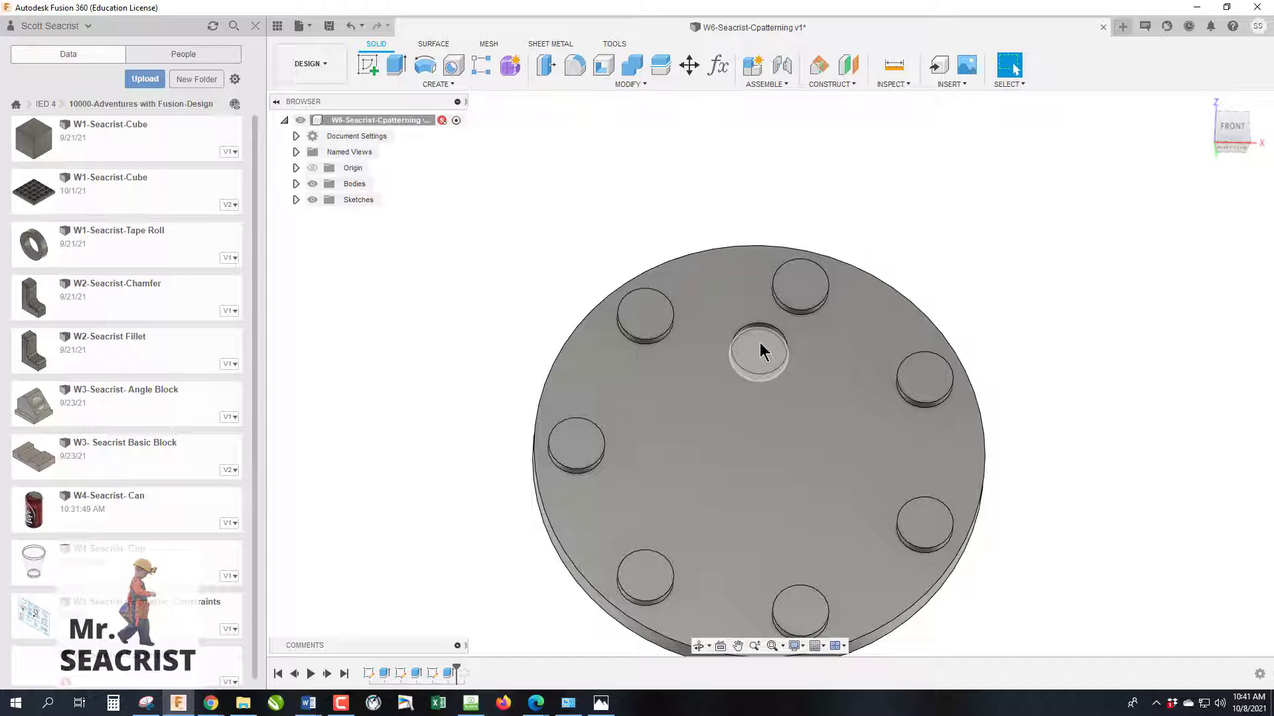
Sketch a 0.5 in diameter circle on the disc's front and make it concentric with the recess
{"action": "left_click", "coordinate": [366, 66]}
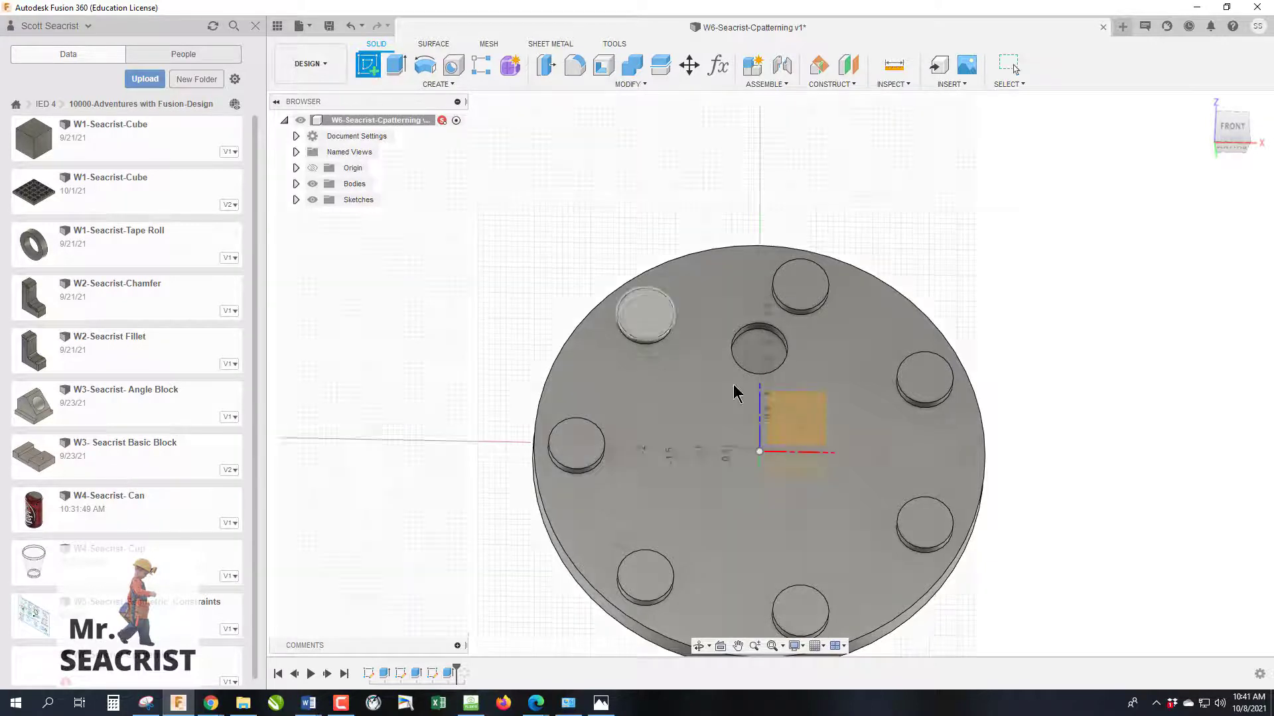
{"action": "left_click", "coordinate": [822, 417]}
{"action": "left_click", "coordinate": [425, 65]}
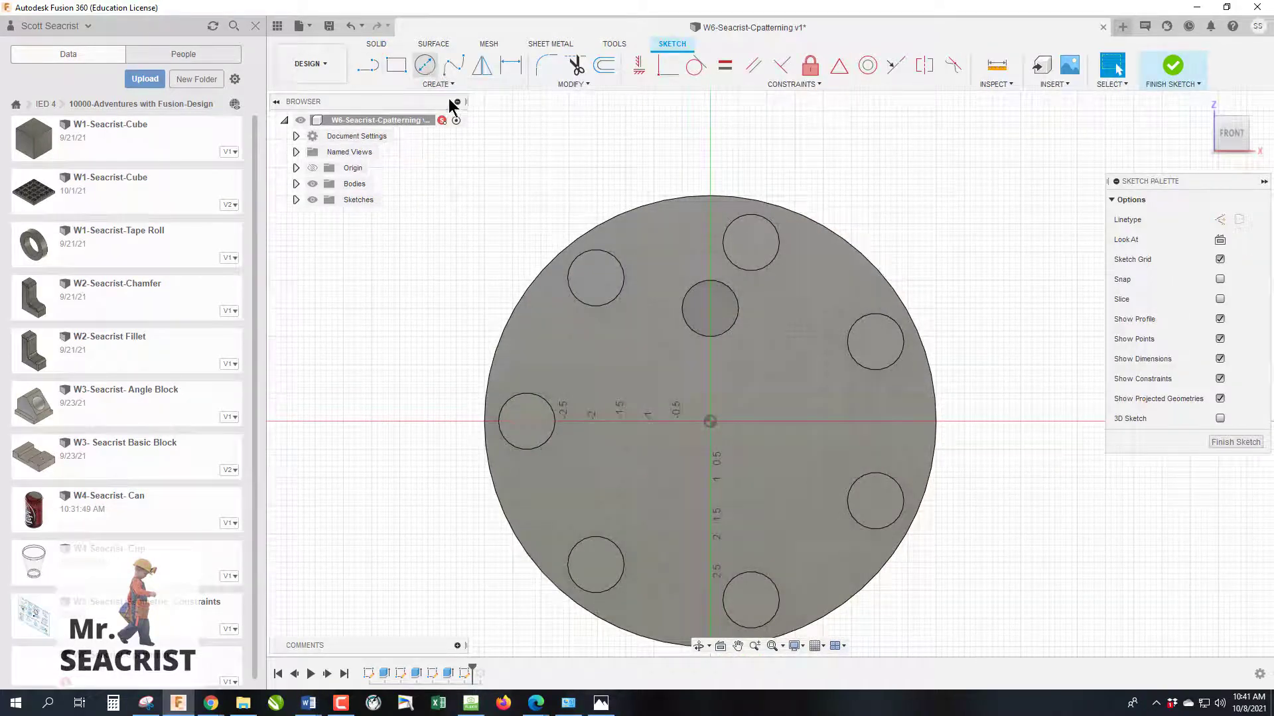
{"action": "left_click", "coordinate": [780, 346]}
{"action": "key", "text": "Escape"}
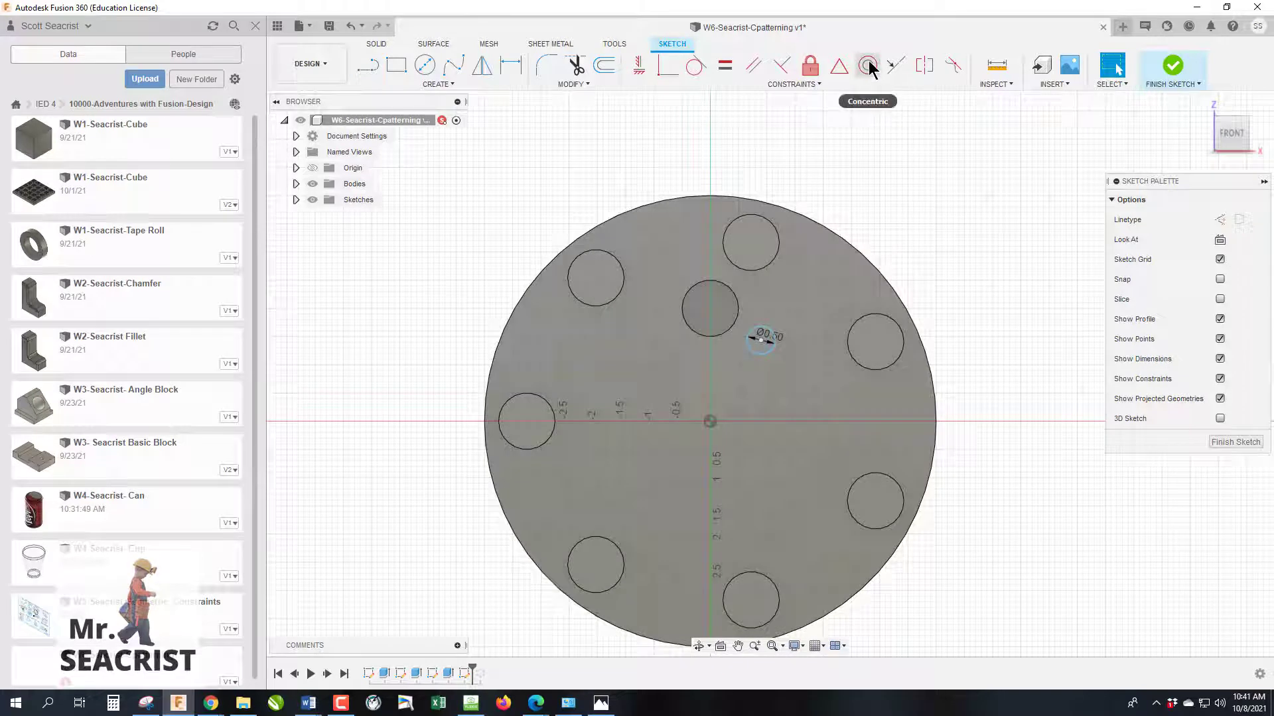
{"action": "left_click", "coordinate": [867, 65]}
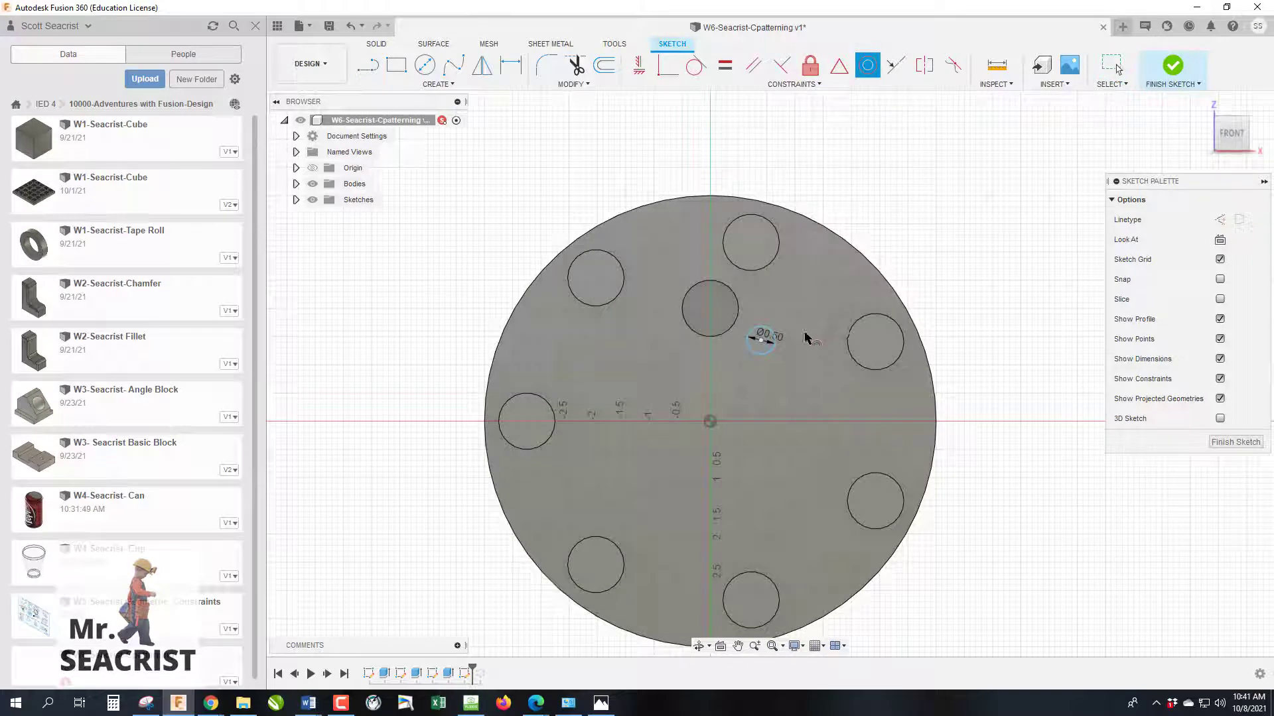
{"action": "left_click", "coordinate": [760, 338]}
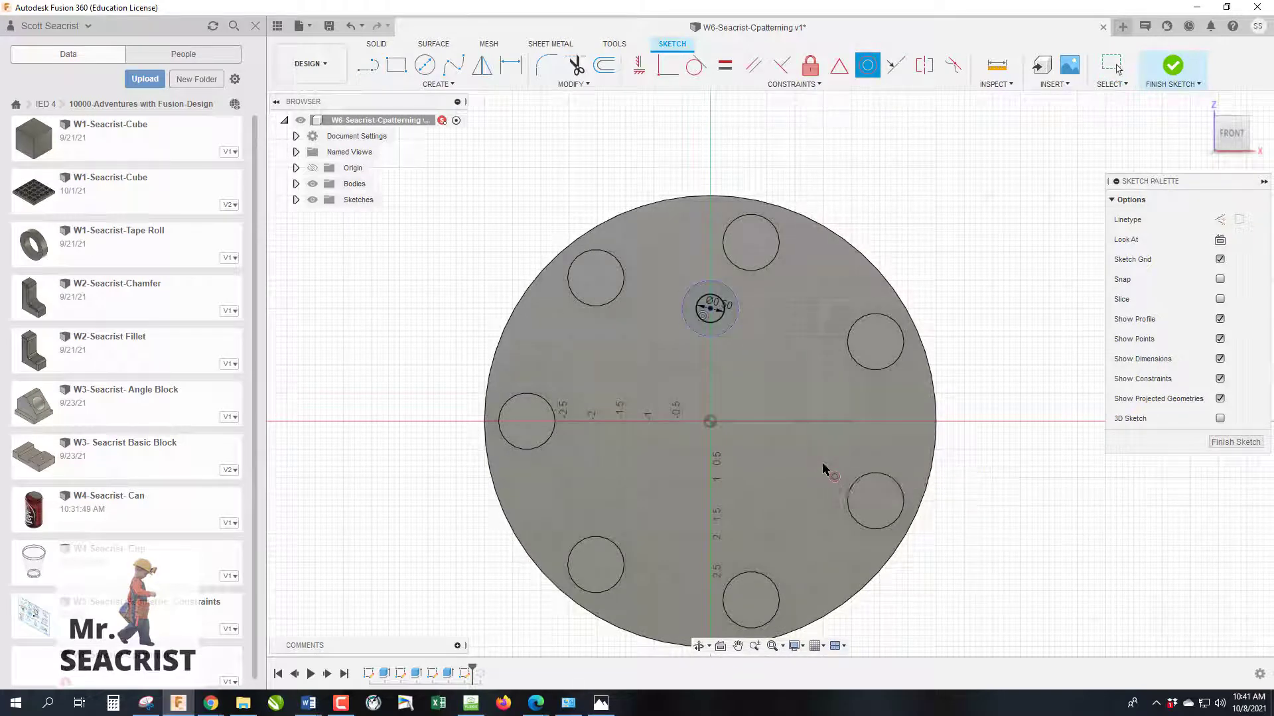
Extrude the 0.5 in circle as a cut with extent All to make a through hole in the recess
{"action": "key", "text": "e"}
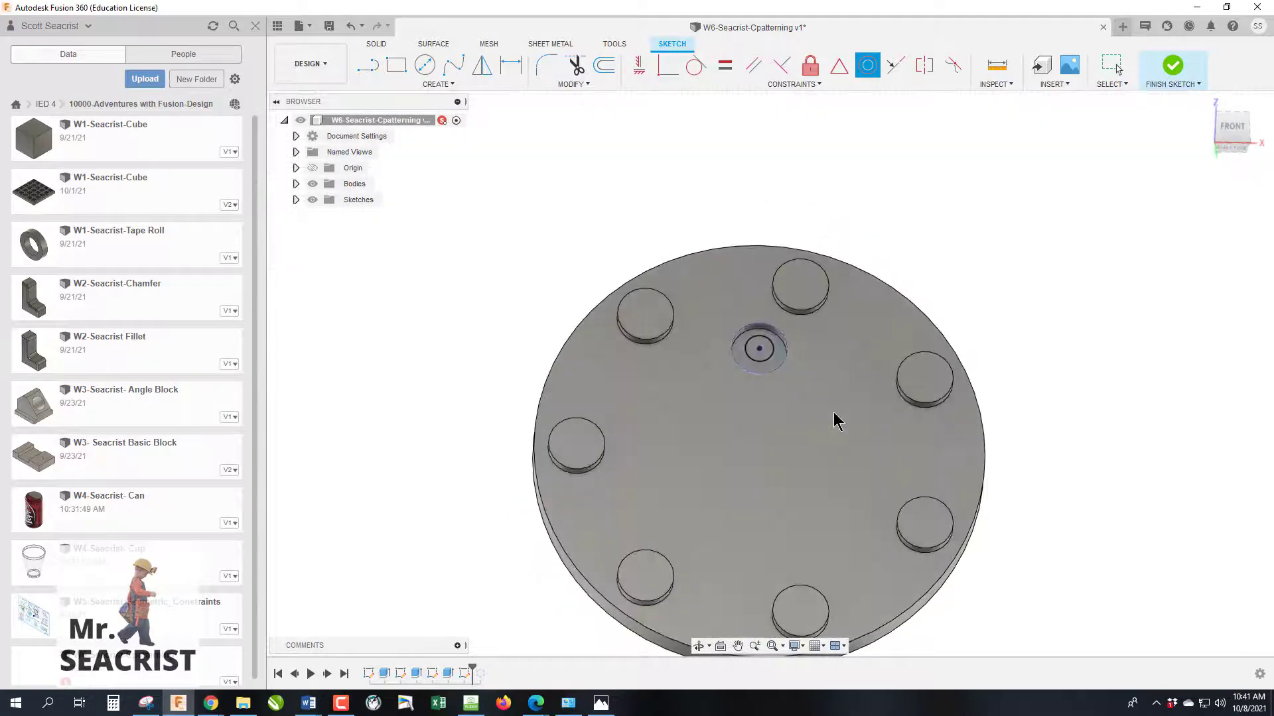
{"action": "left_click", "coordinate": [760, 350]}
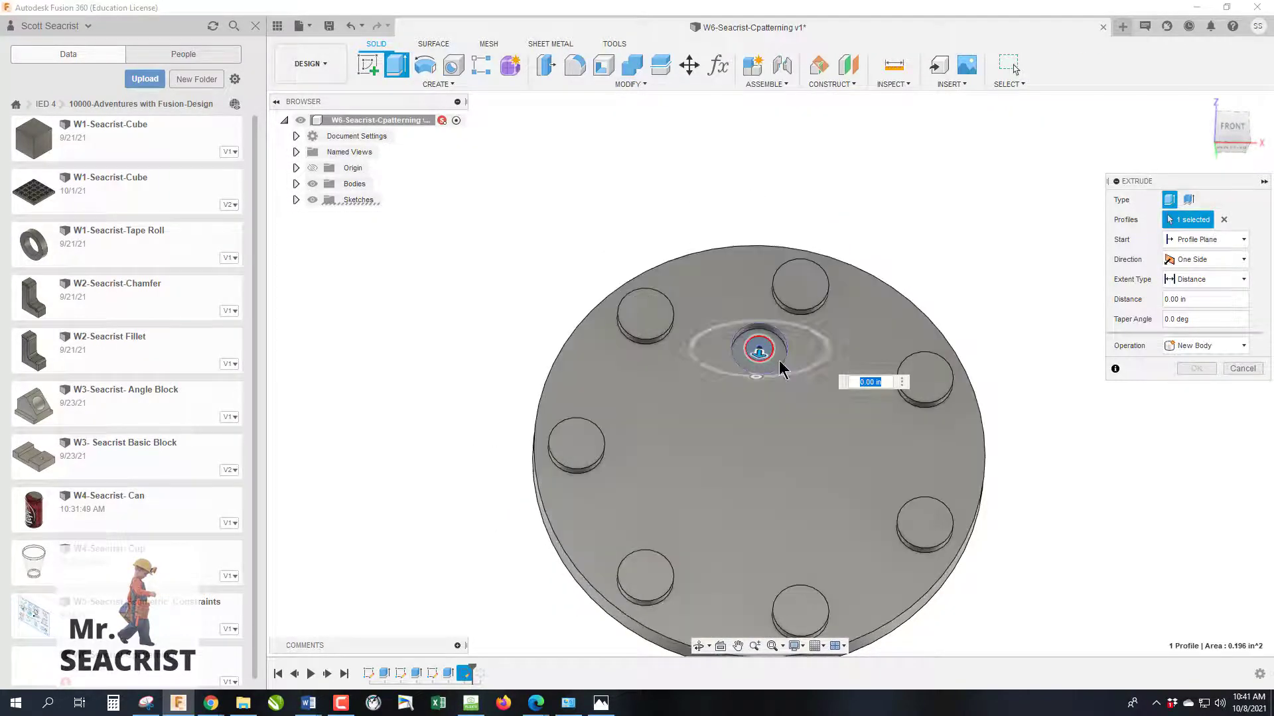
{"action": "left_click", "coordinate": [1224, 280]}
{"action": "left_click", "coordinate": [1211, 328]}
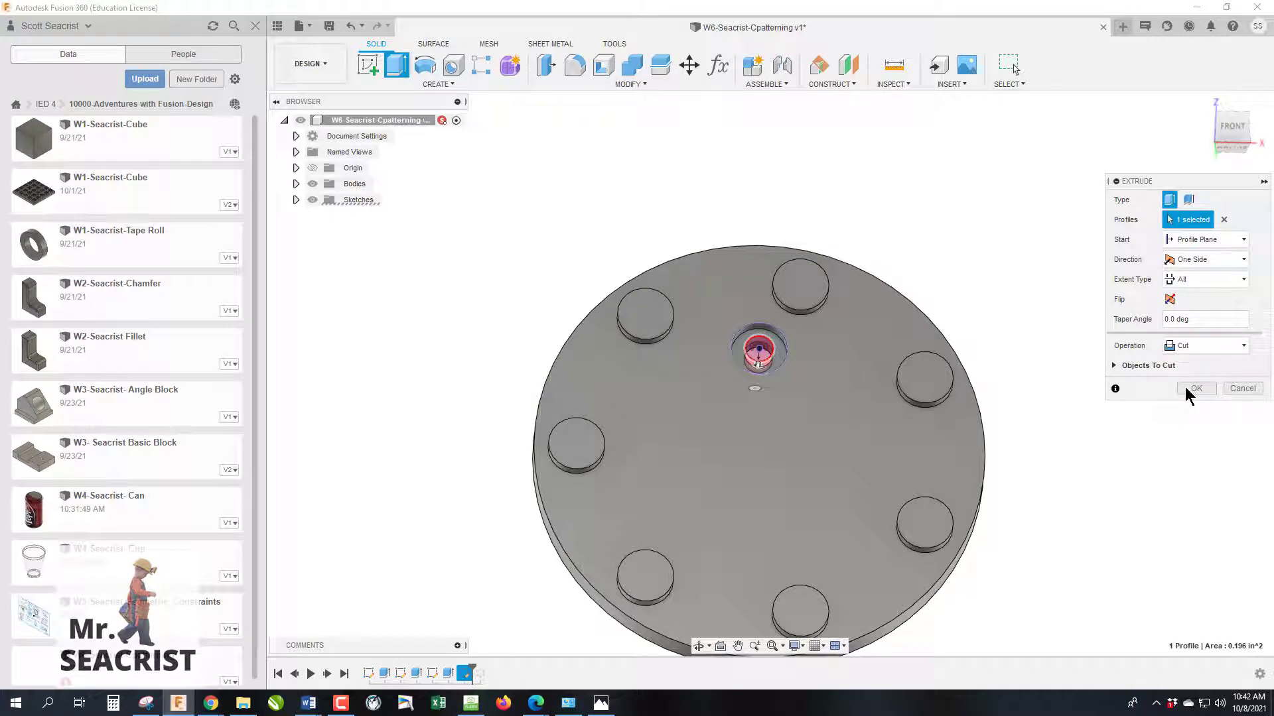
{"action": "left_click", "coordinate": [1195, 388]}
{"action": "left_click", "coordinate": [635, 85]}
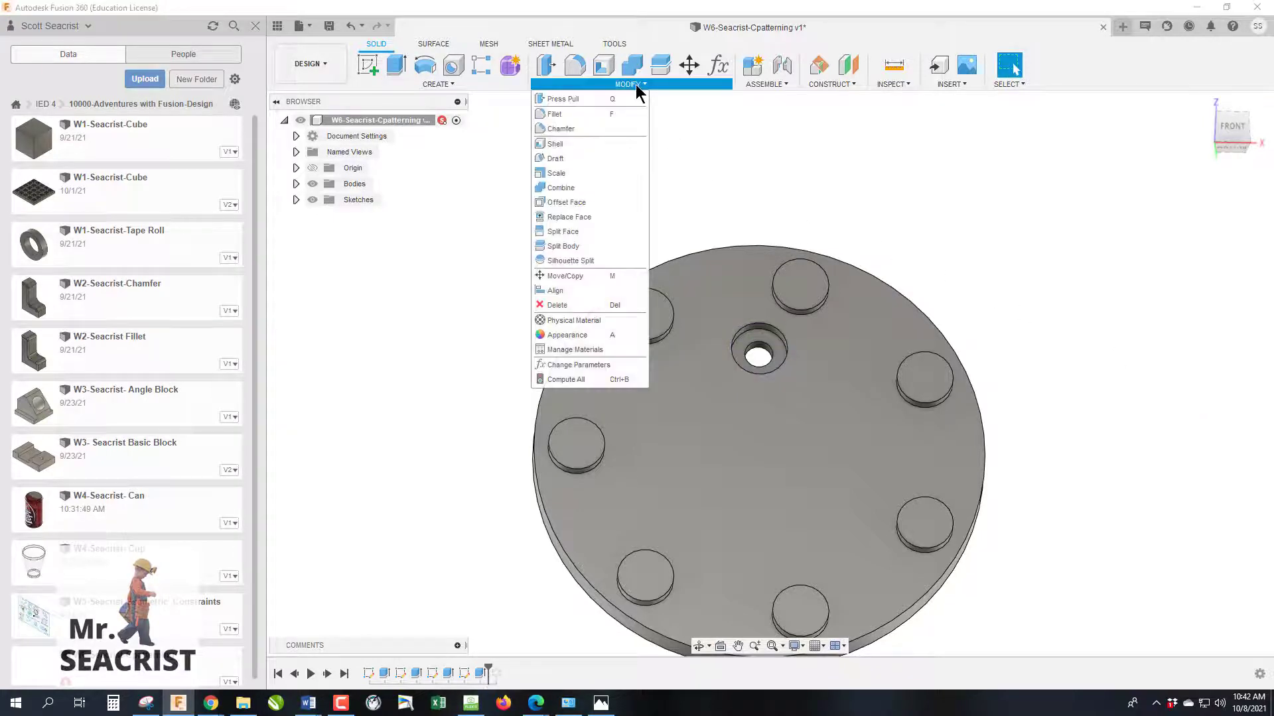
Chamfer the recess's outer rim with an equal distance of 0.1 in
{"action": "left_click", "coordinate": [618, 132]}
{"action": "left_click", "coordinate": [783, 338]}
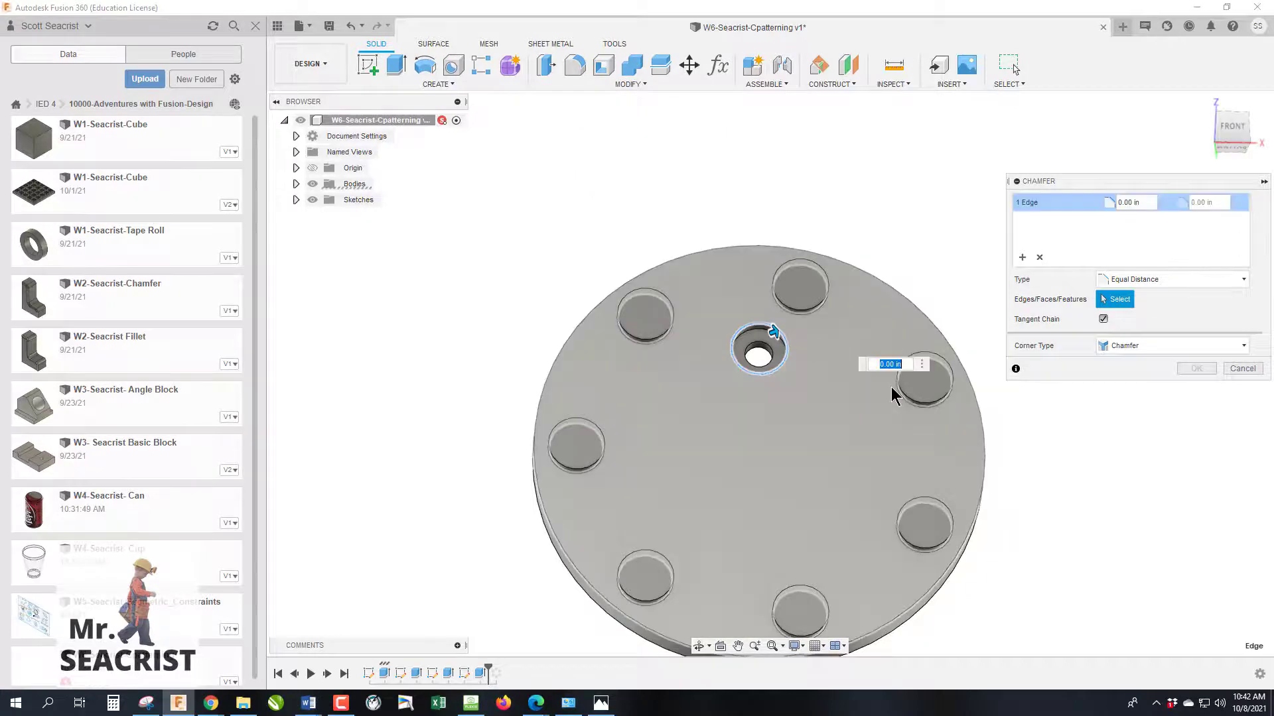
{"action": "key", "text": "BackSpace"}
{"action": "type", "text": ".1"}
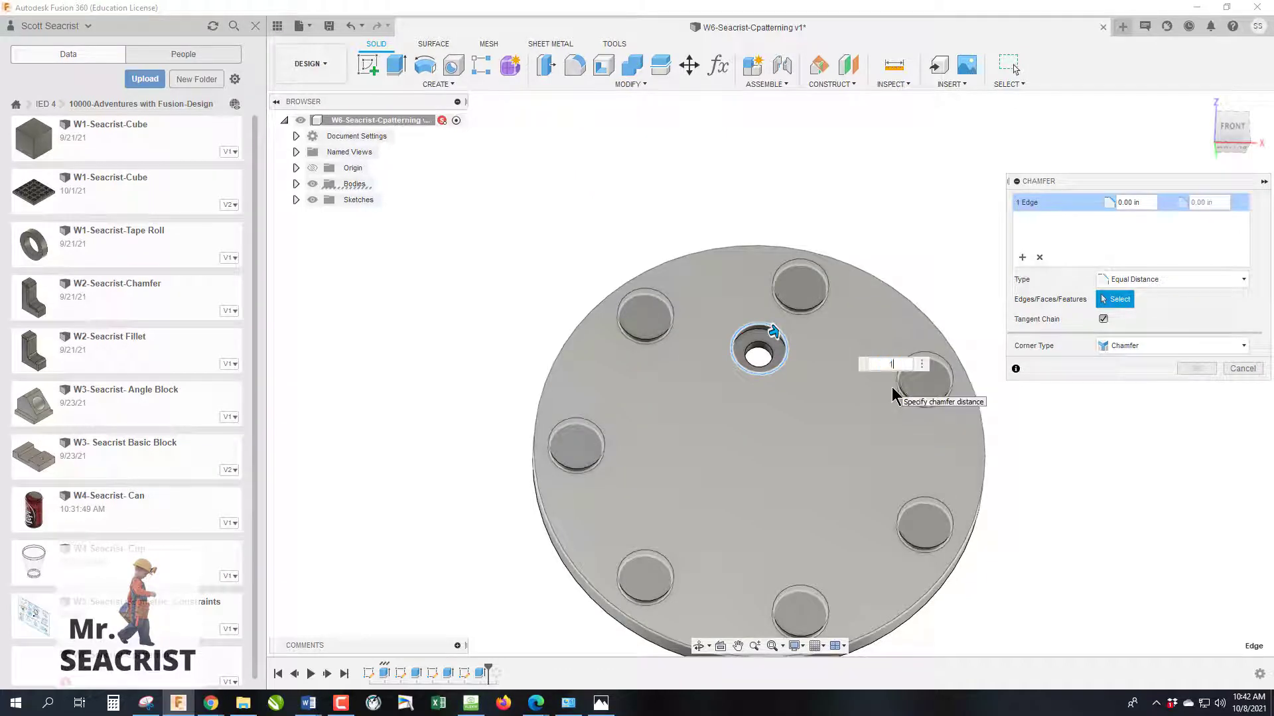
{"action": "left_click", "coordinate": [1207, 369]}
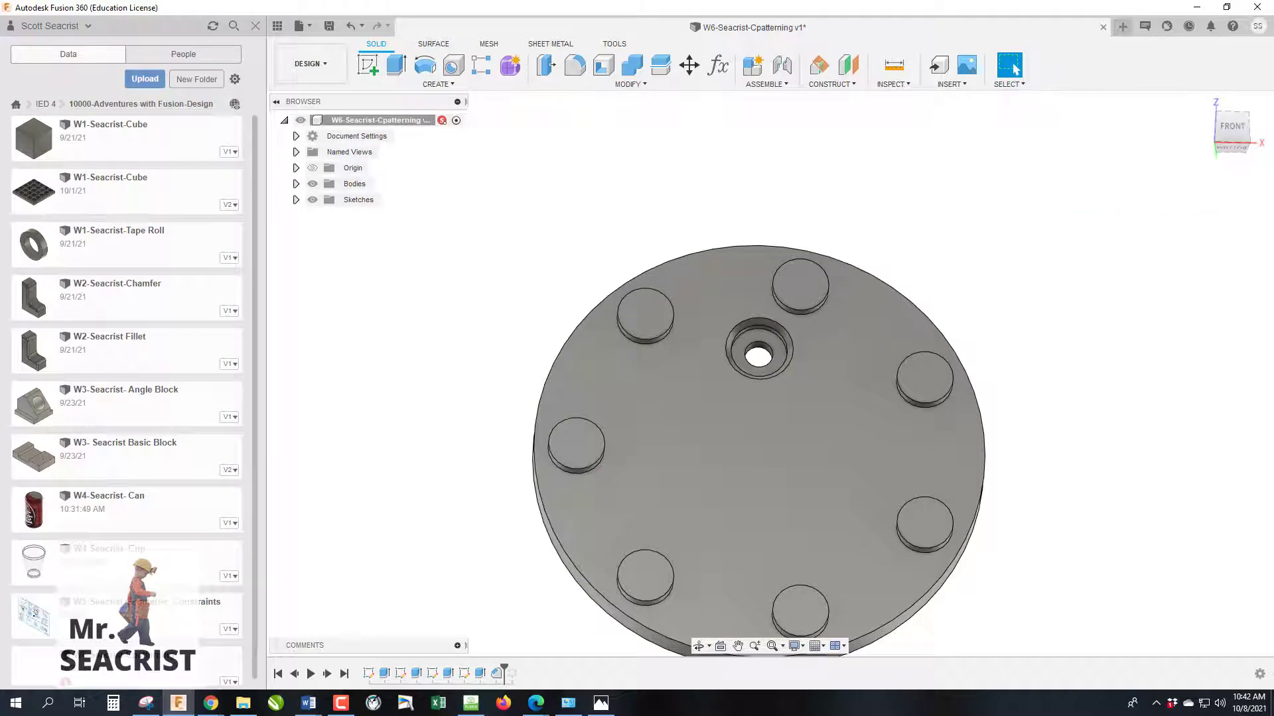
Check the patterning drawing in the other window, and roll the model history forward past the recess pattern
{"action": "key", "text": "alt+Tab"}
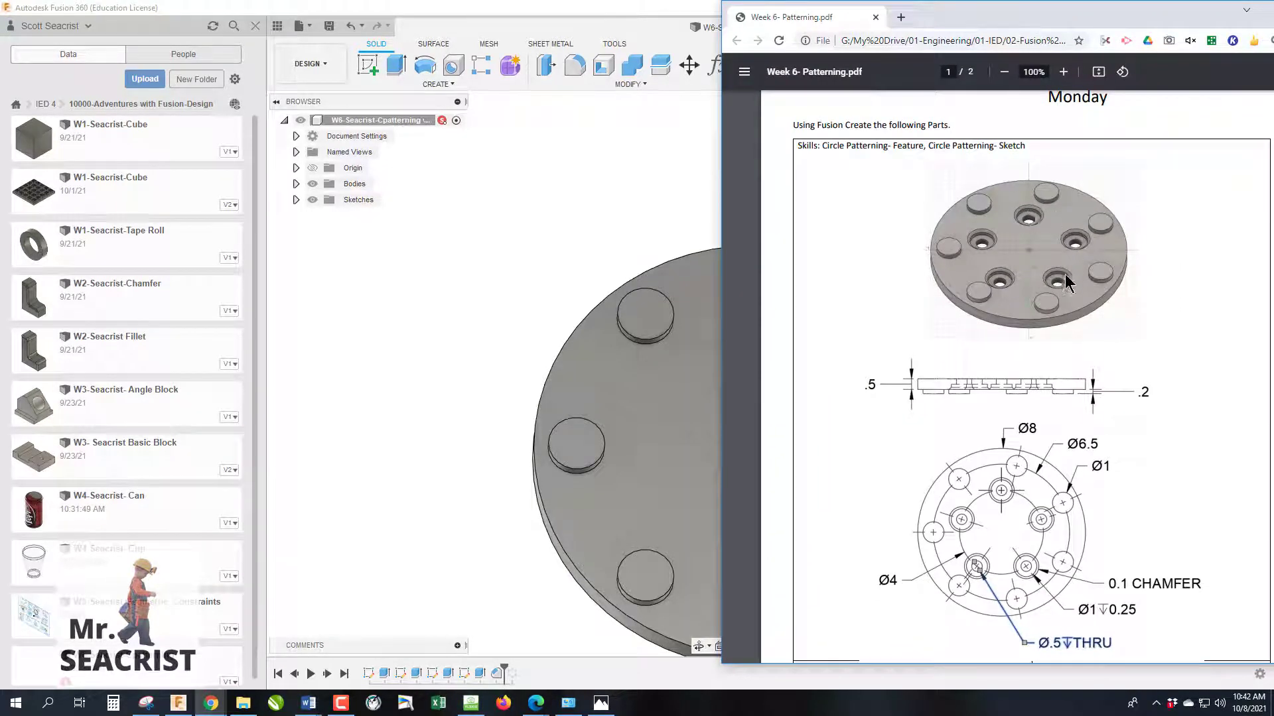
{"action": "key", "text": "alt+Tab"}
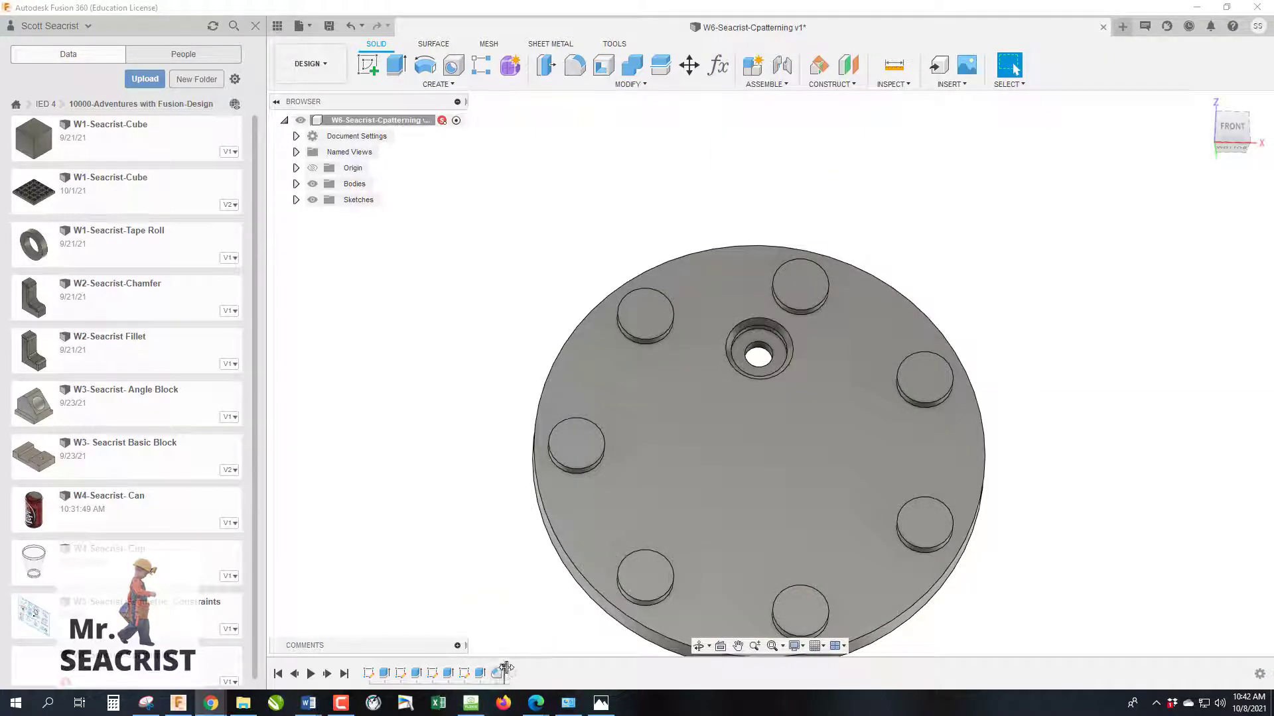
{"action": "left_click_drag", "start_coordinate": [506, 668], "coordinate": [522, 670]}
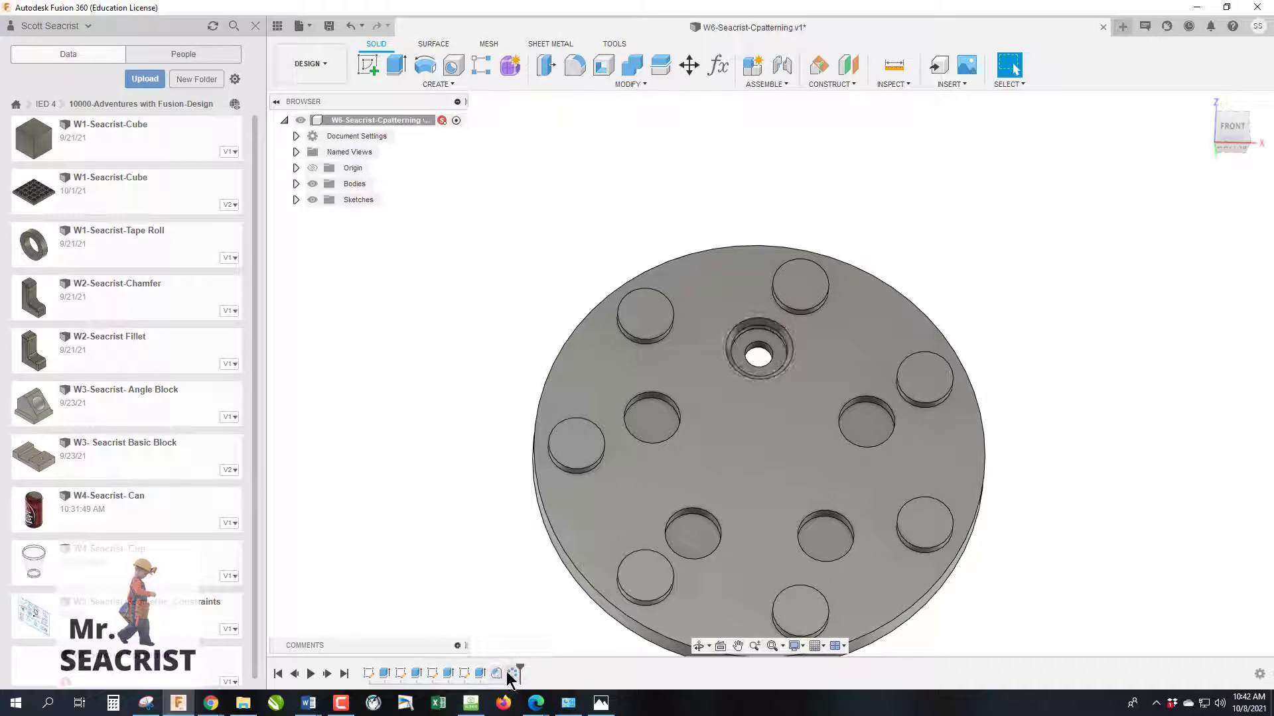
Edit the recess's circular pattern to also include the through-hole cut and the chamfer, and tilt the view to inspect the holes
{"action": "right_click", "coordinate": [515, 674]}
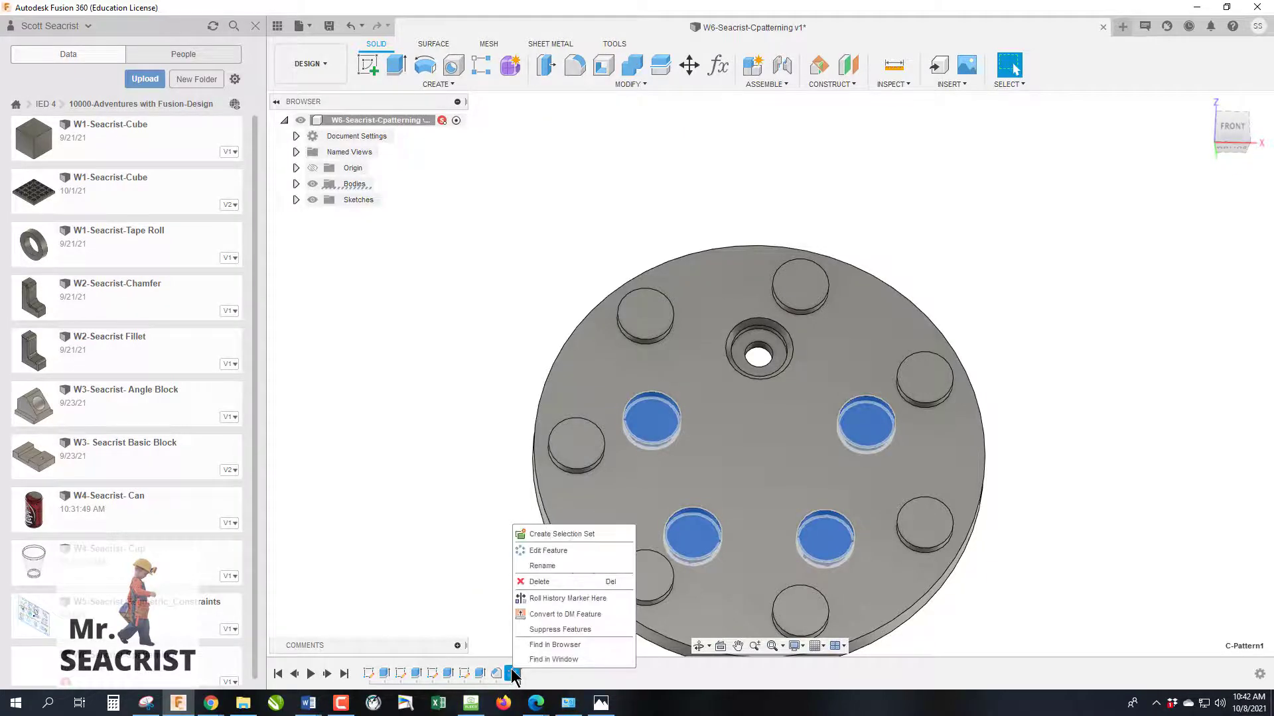
{"action": "left_click", "coordinate": [548, 554]}
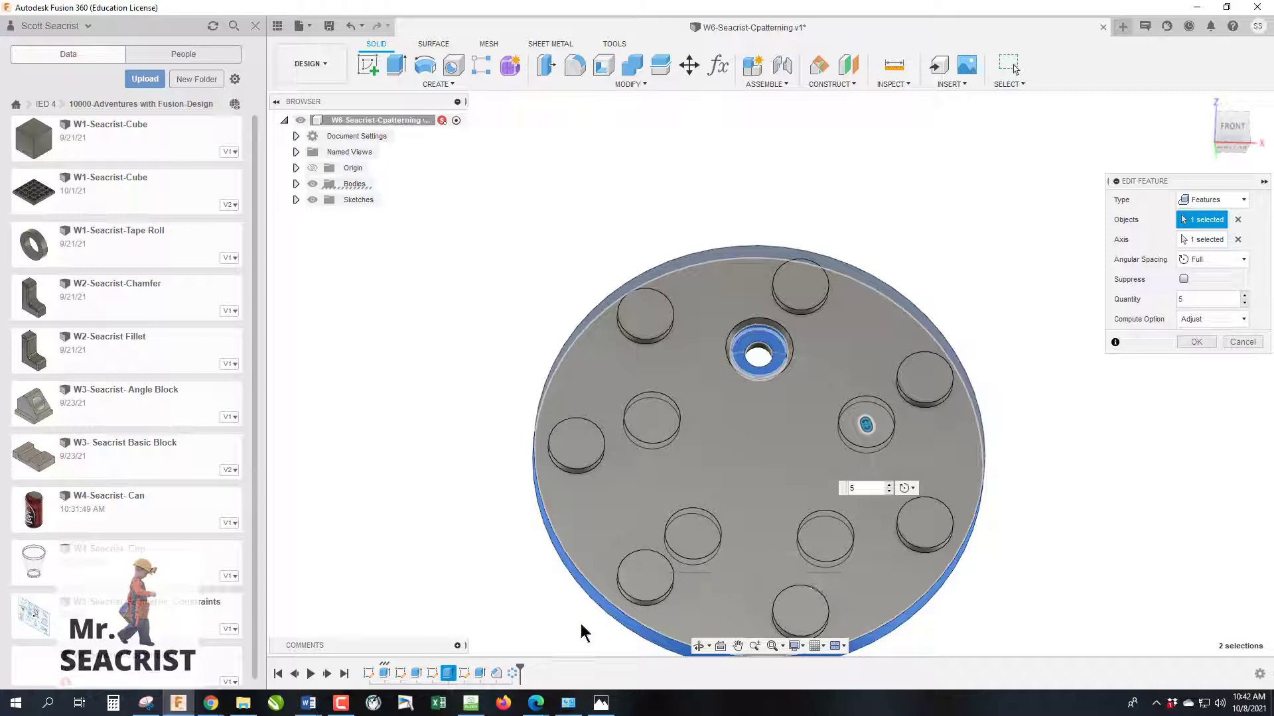
{"action": "left_click", "coordinate": [481, 674], "text": "ctrl"}
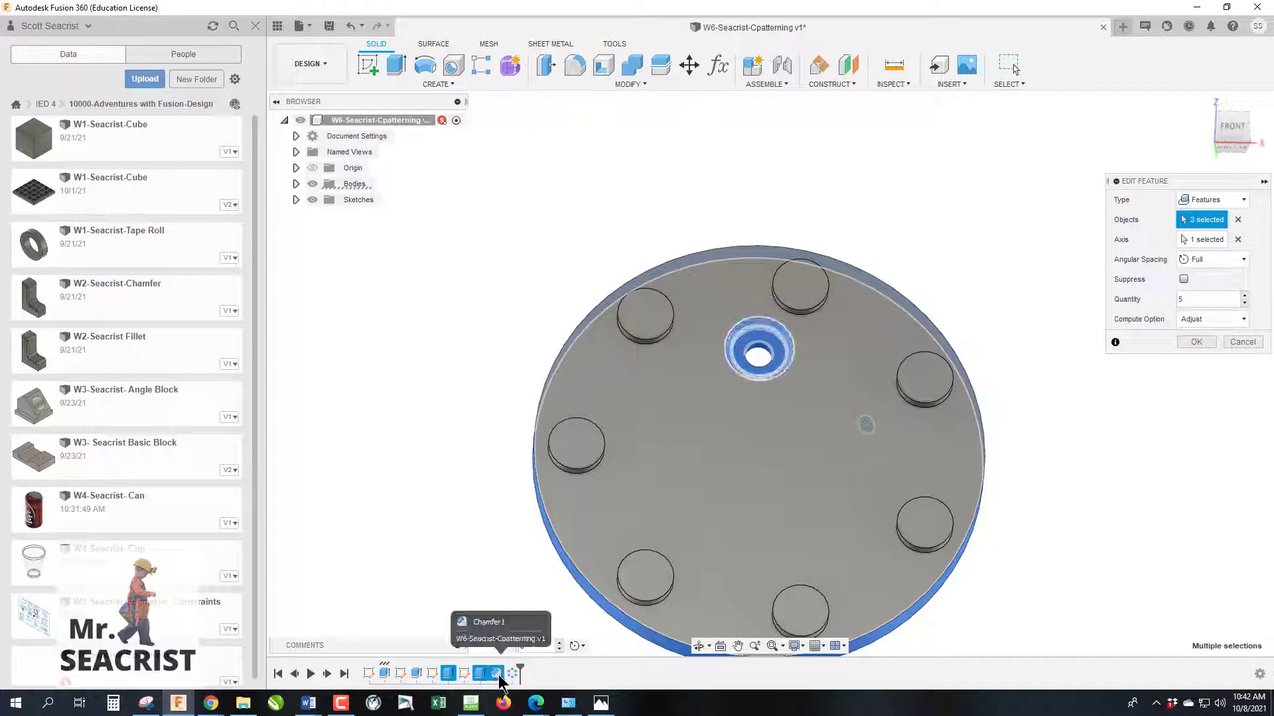
{"action": "left_click", "coordinate": [497, 674], "text": "ctrl"}
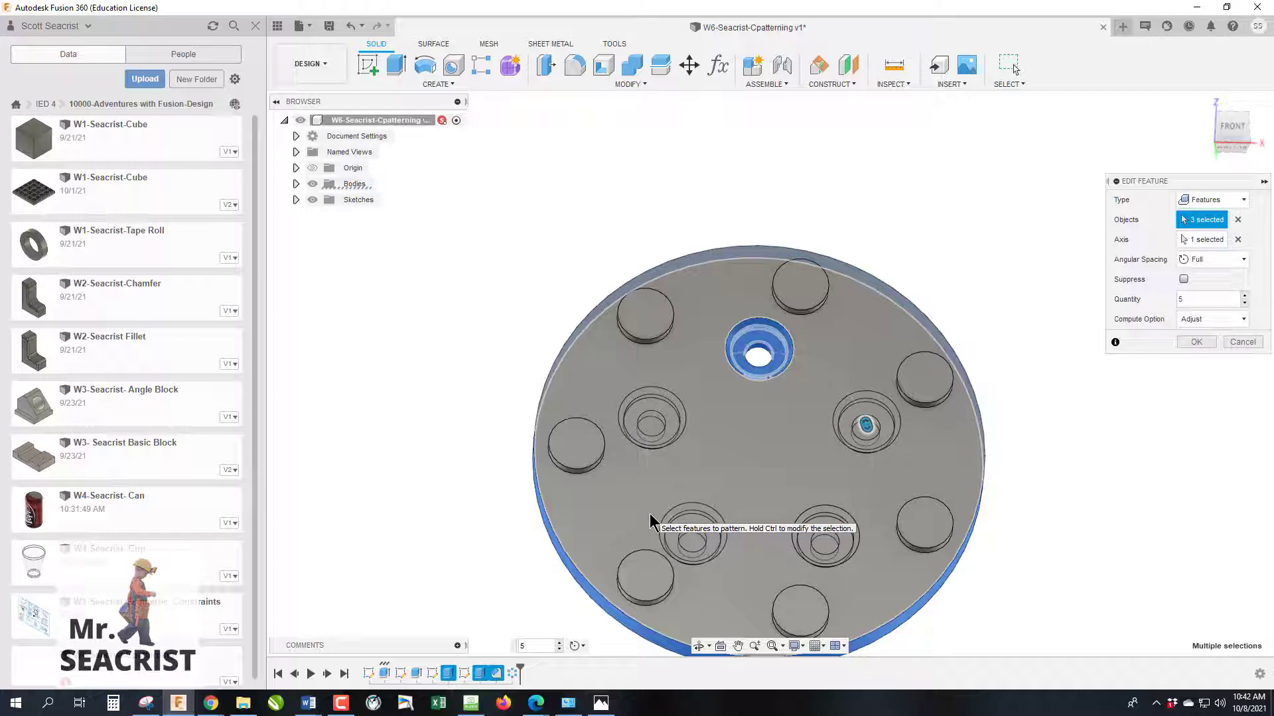
{"action": "left_click", "coordinate": [1197, 342]}
{"action": "left_click_drag", "start_coordinate": [1254, 136], "coordinate": [1243, 113]}
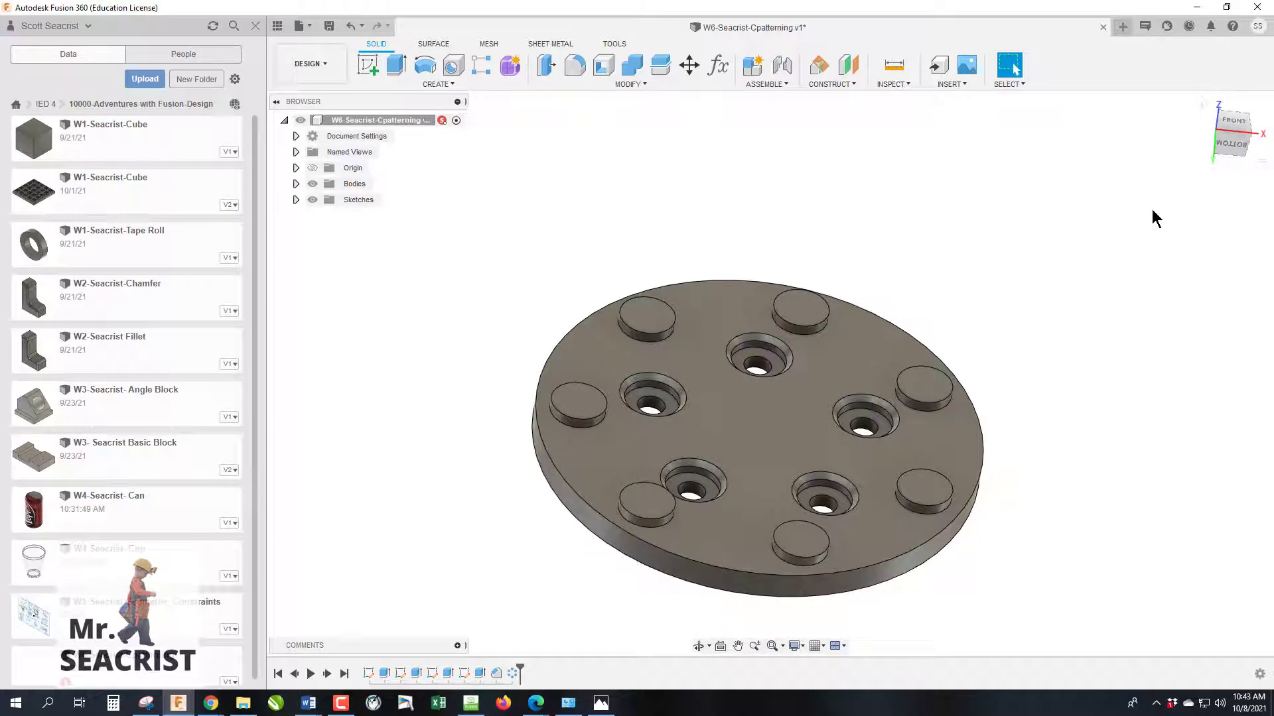
Create a new design and consult the rectangular patterning drawing on page 2 of the Week 6 PDF
{"action": "key", "text": "ctrl+n"}
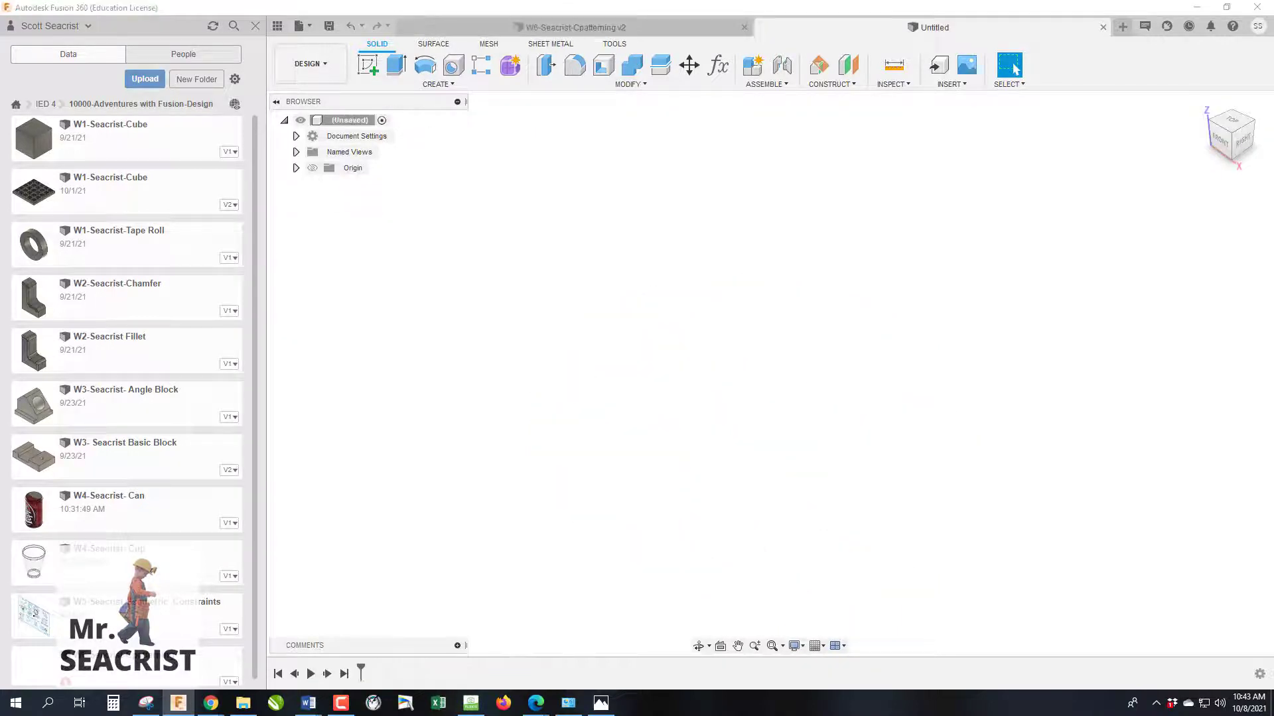
{"action": "key", "text": "alt+Tab"}
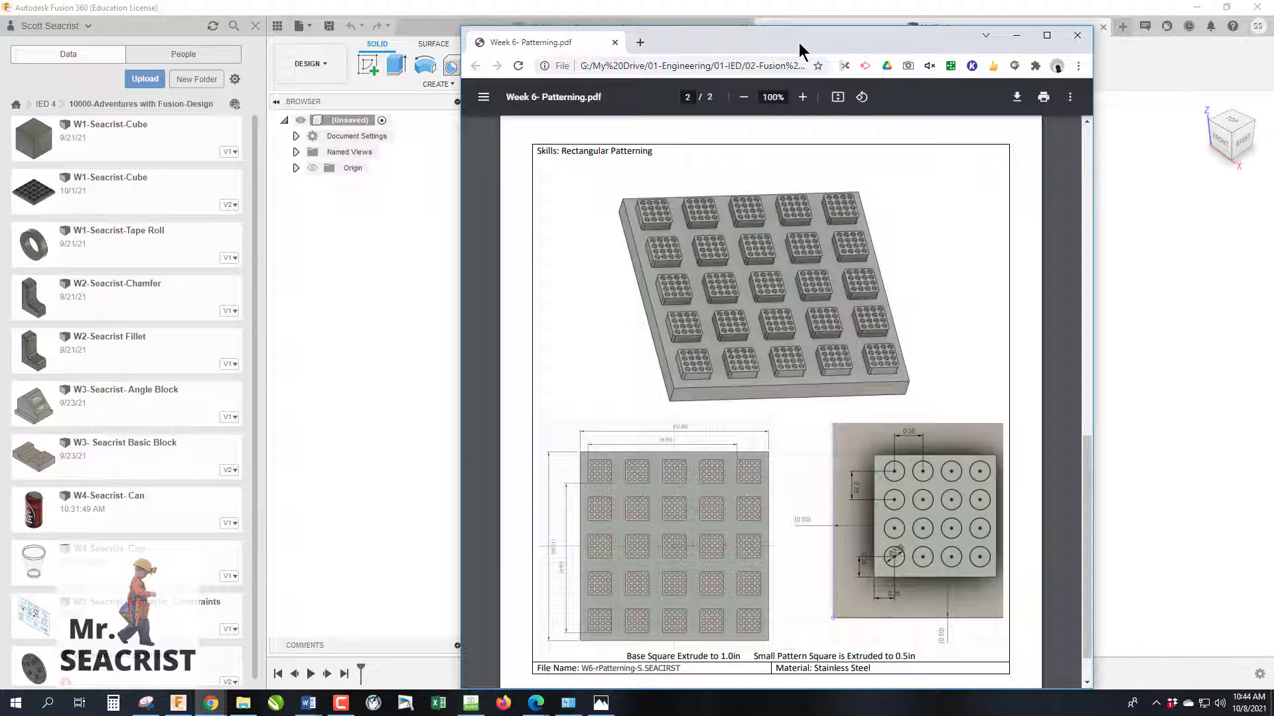
{"action": "left_click", "coordinate": [1015, 35]}
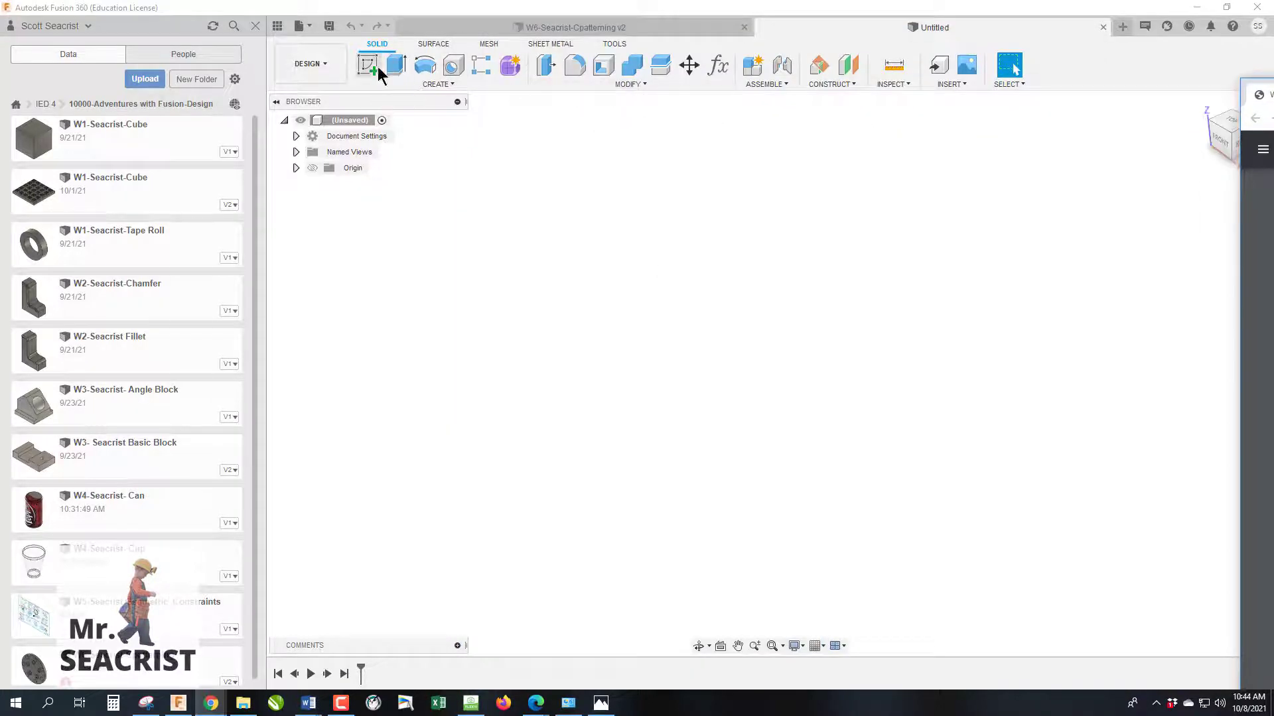
Sketch a 12 in by 12 in center rectangle on the top plane, centered on the origin
{"action": "left_click", "coordinate": [852, 383]}
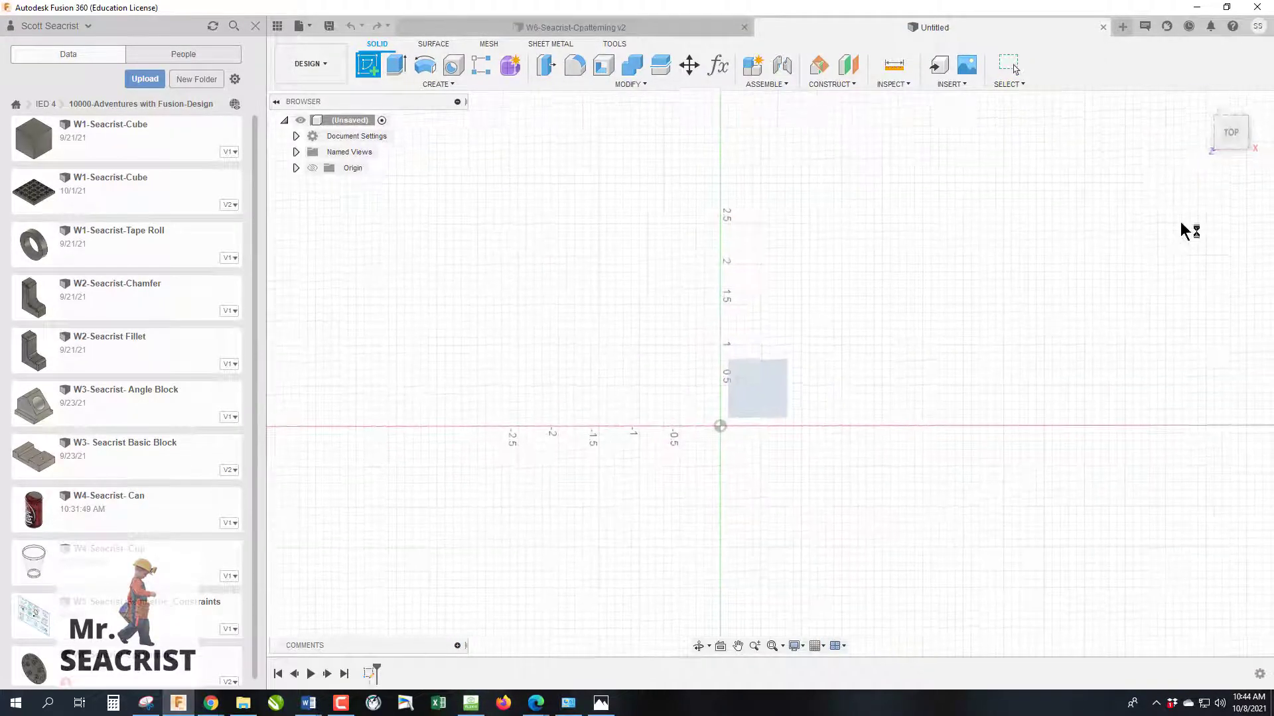
{"action": "left_click", "coordinate": [396, 65]}
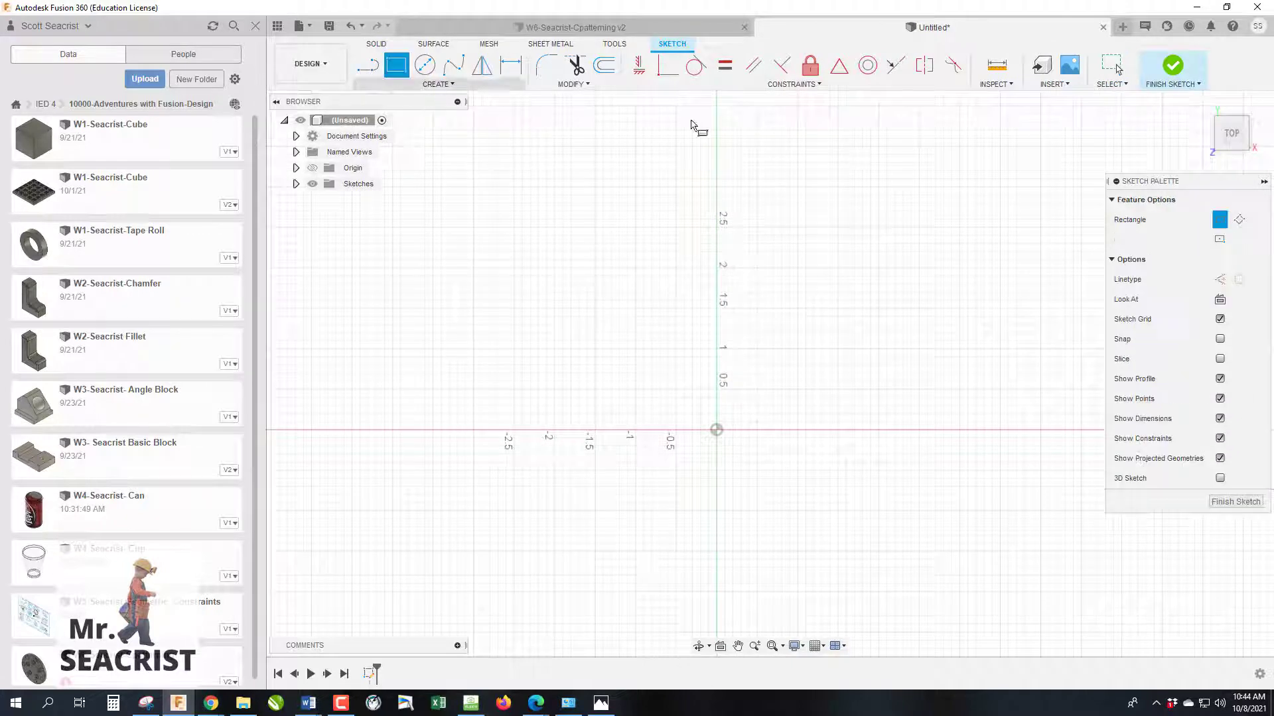
{"action": "left_click", "coordinate": [1220, 239]}
{"action": "left_click", "coordinate": [717, 430]}
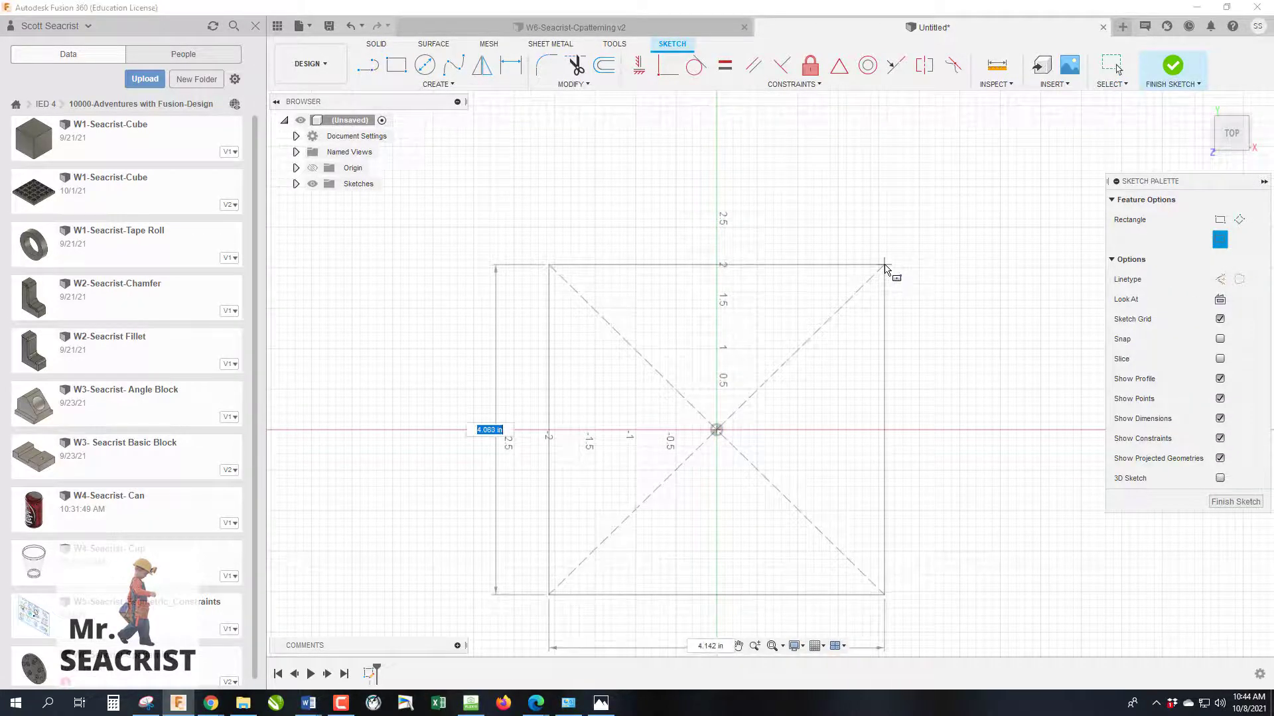
{"action": "type", "text": "12"}
{"action": "key", "text": "Tab"}
{"action": "type", "text": "1"}
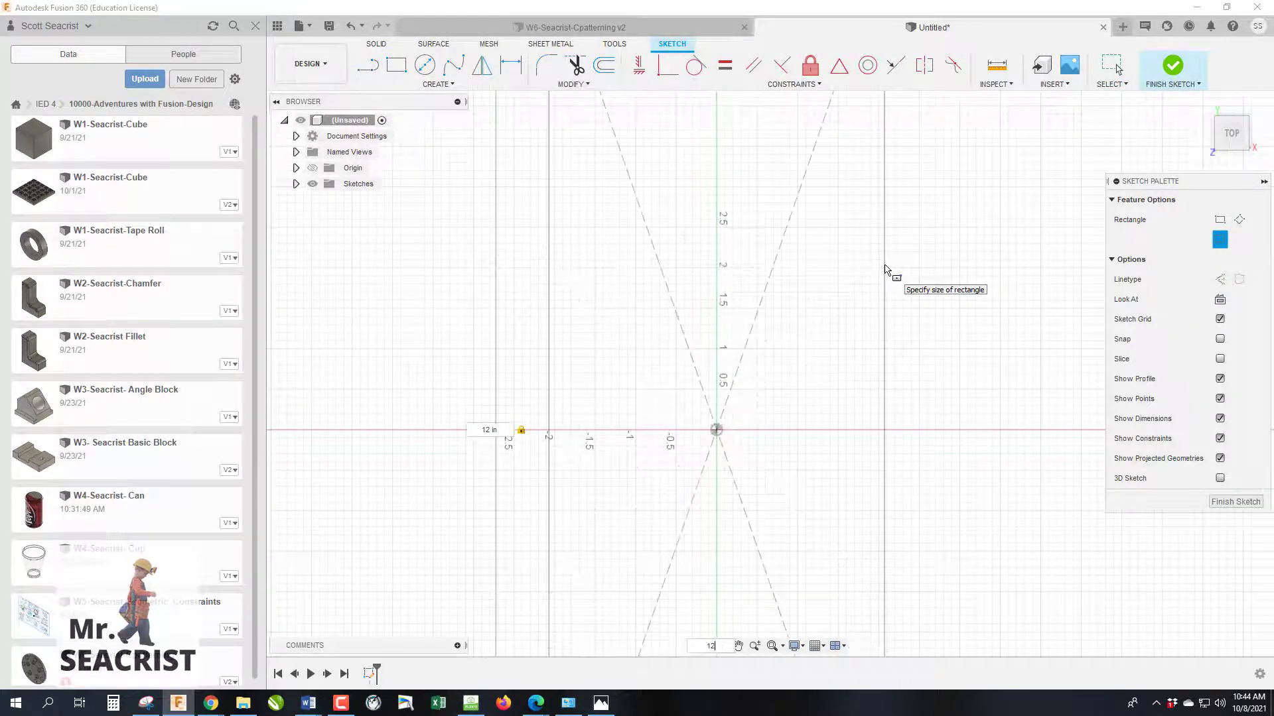
{"action": "key", "text": "Return"}
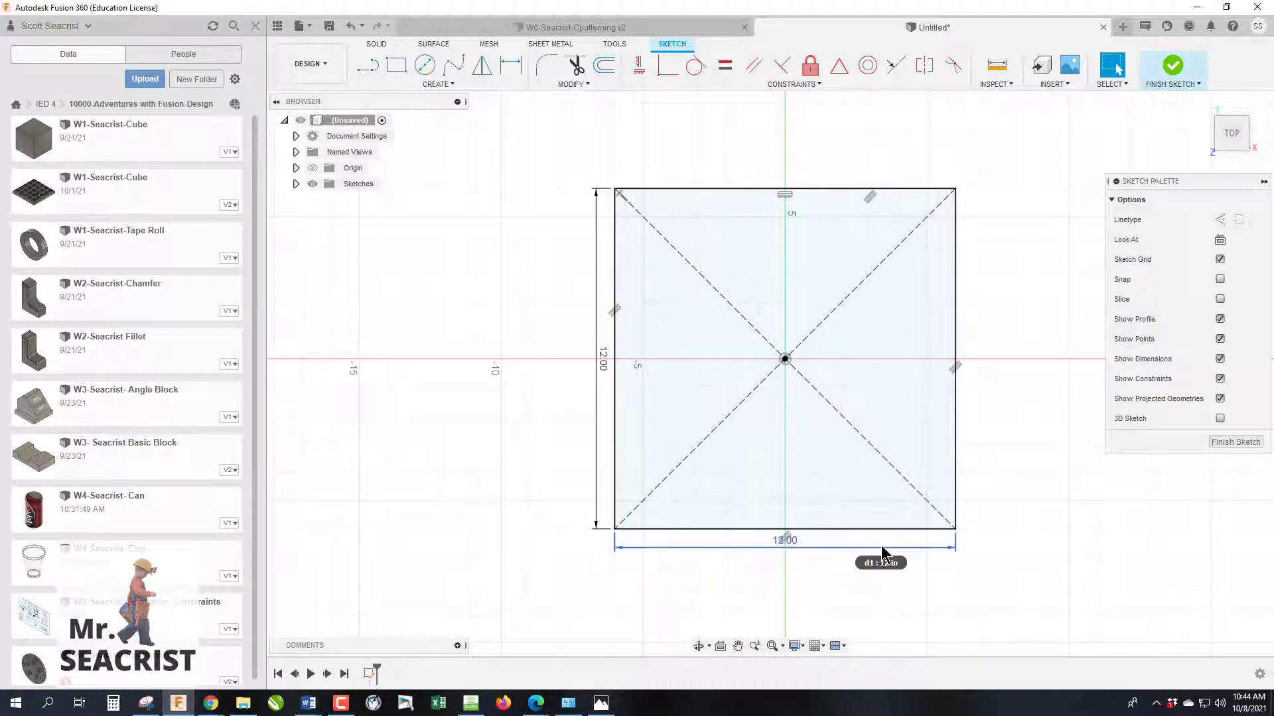
Extrude the 12 in square 1 in as a new body and tilt the view to inspect the plate
{"action": "type", "text": "e"}
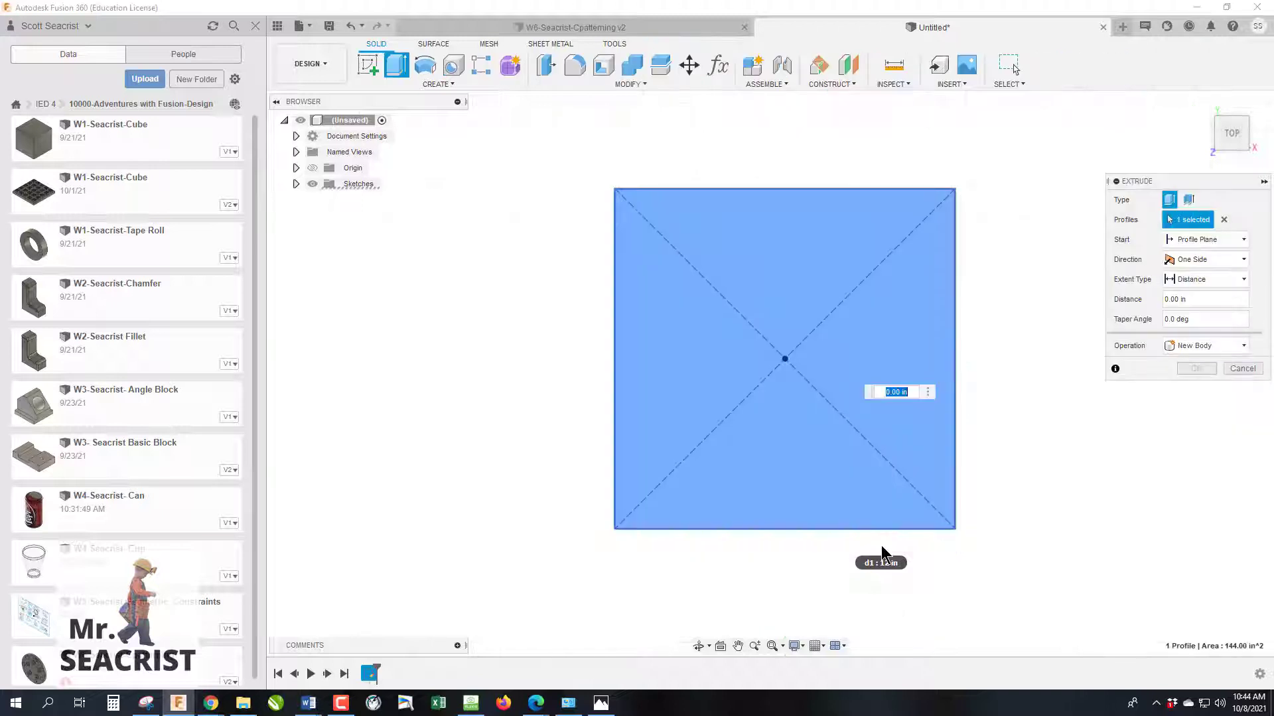
{"action": "type", "text": "1"}
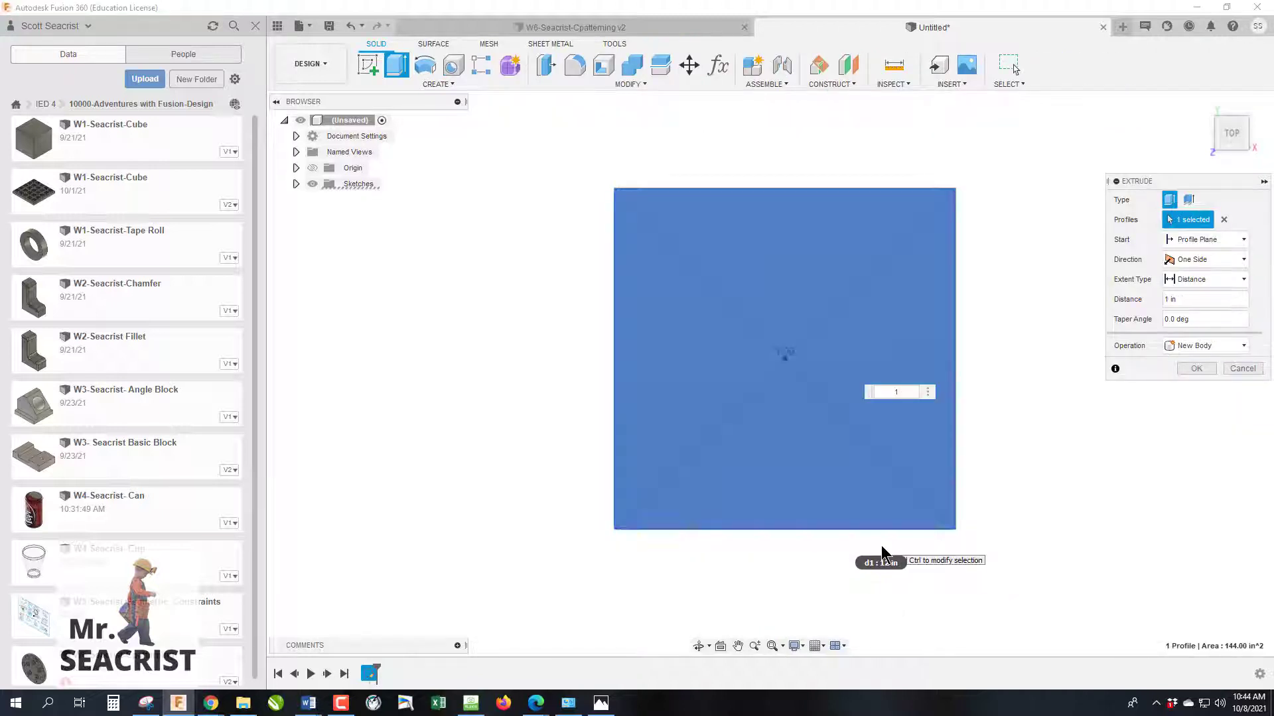
{"action": "key", "text": "Return"}
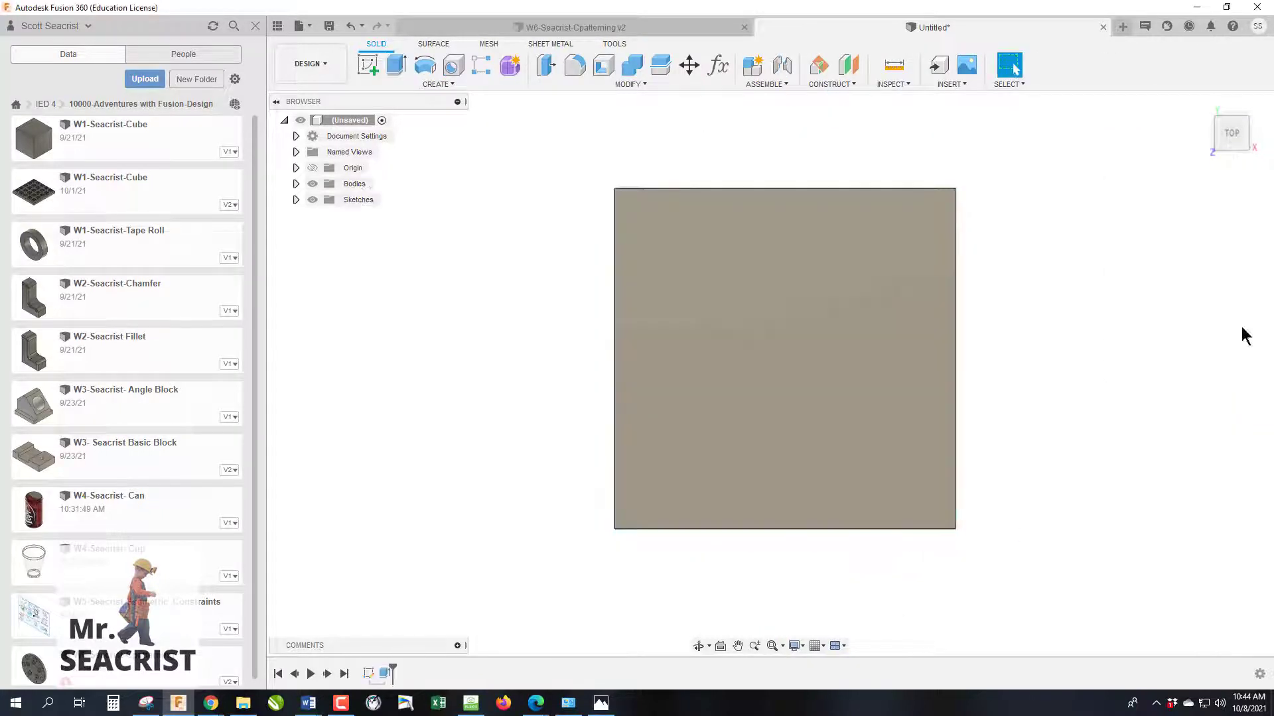
{"action": "left_click", "coordinate": [1231, 150]}
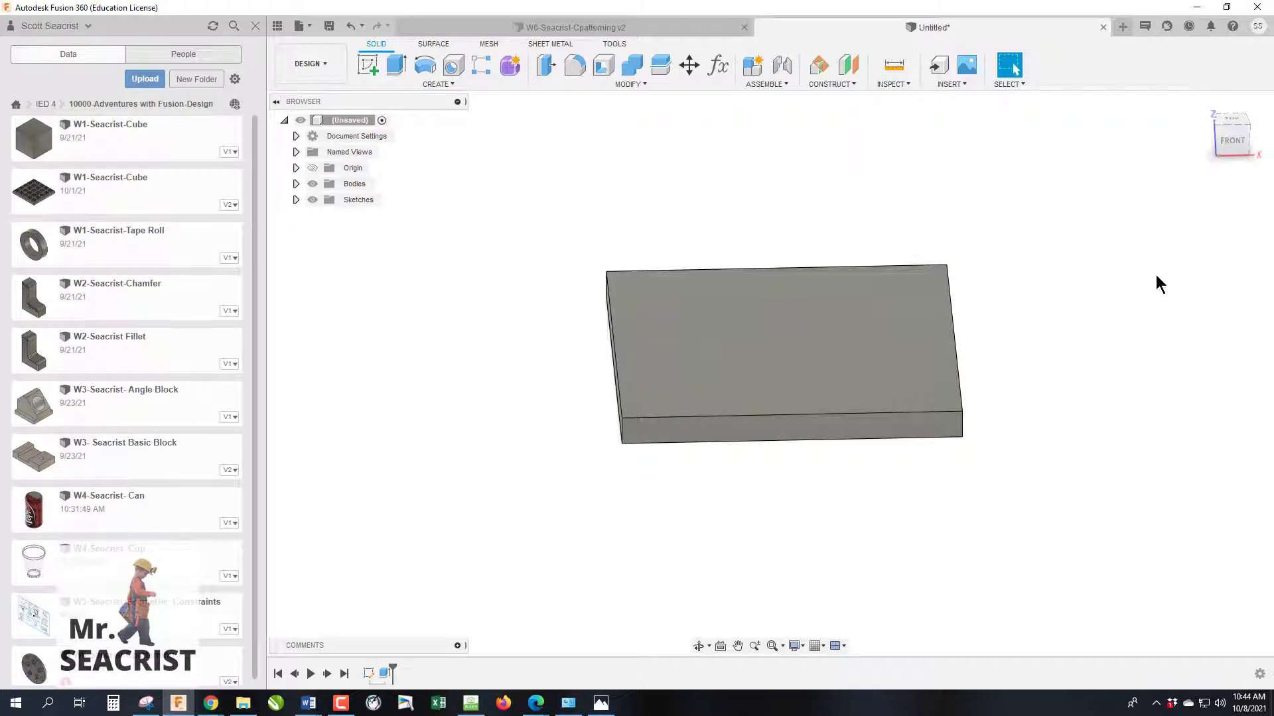
{"action": "left_click", "coordinate": [1231, 118]}
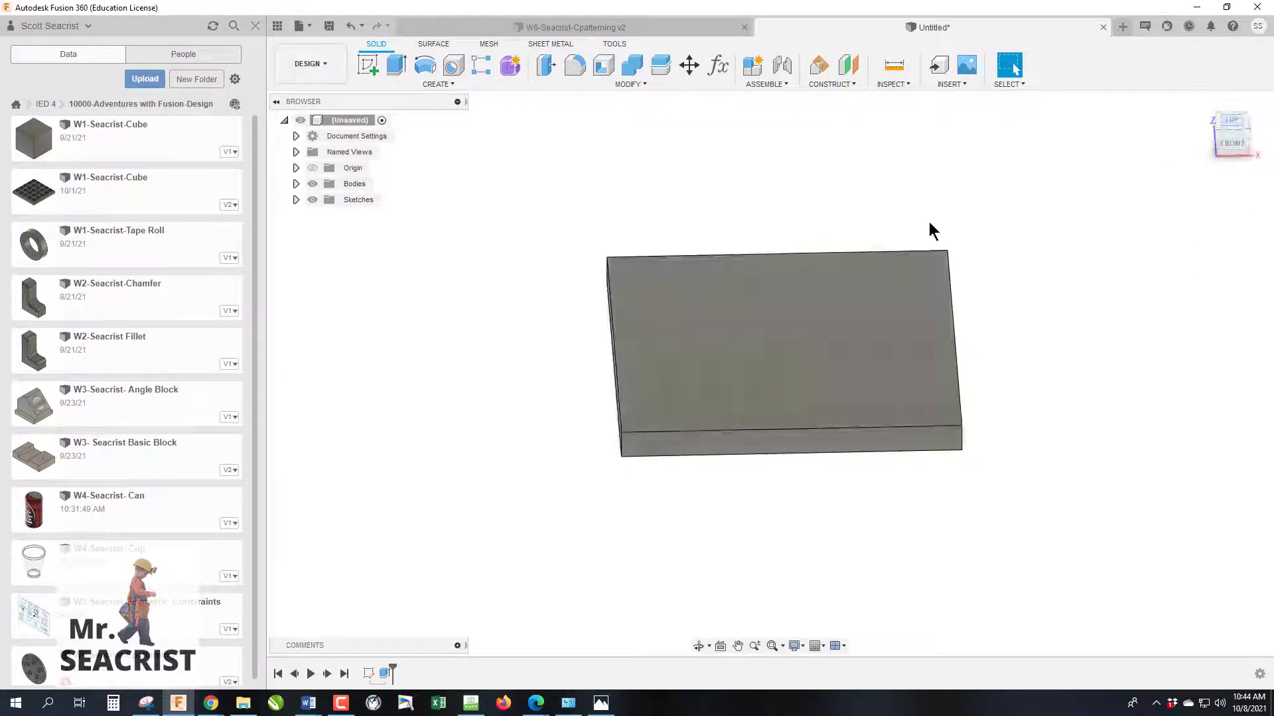
Sketch a 1.5 in by 1.5 in square on the plate's top face, near its lower-left corner
{"action": "left_click", "coordinate": [368, 66]}
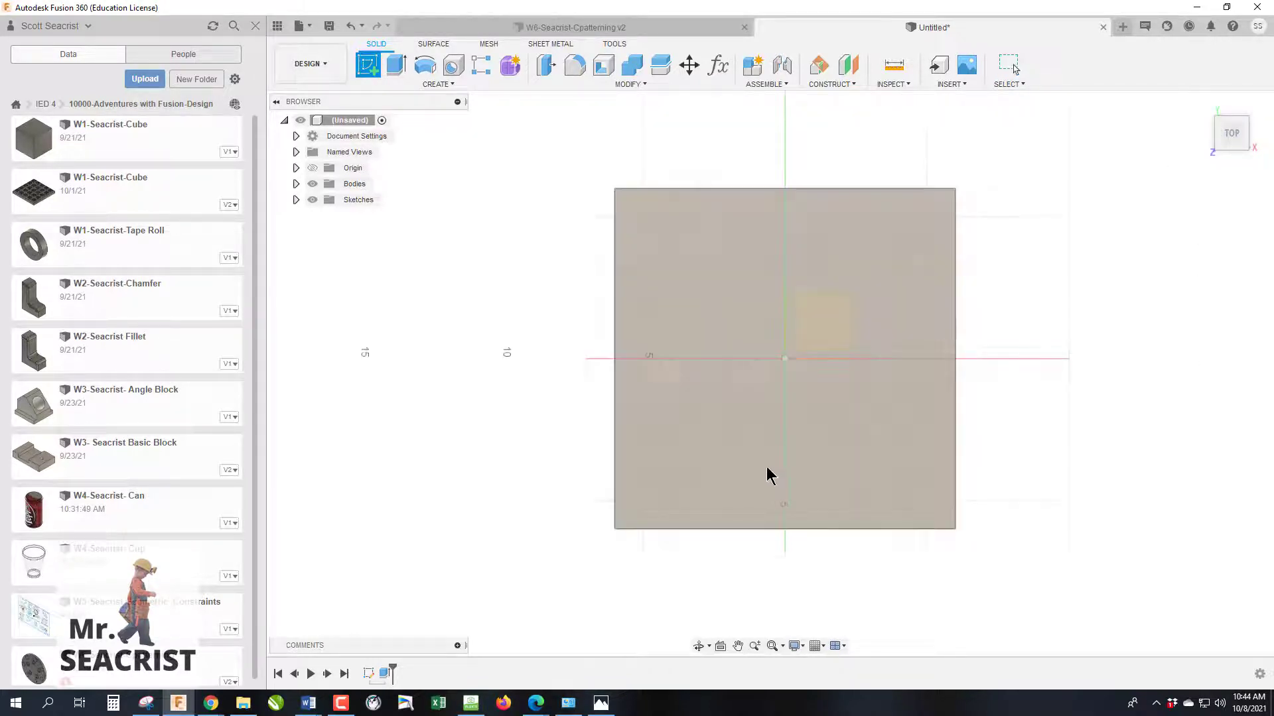
{"action": "left_click", "coordinate": [725, 461]}
{"action": "scroll", "coordinate": [719, 411], "scroll_direction": "down", "scroll_amount": 2}
{"action": "scroll", "coordinate": [719, 410], "scroll_direction": "up", "scroll_amount": 3}
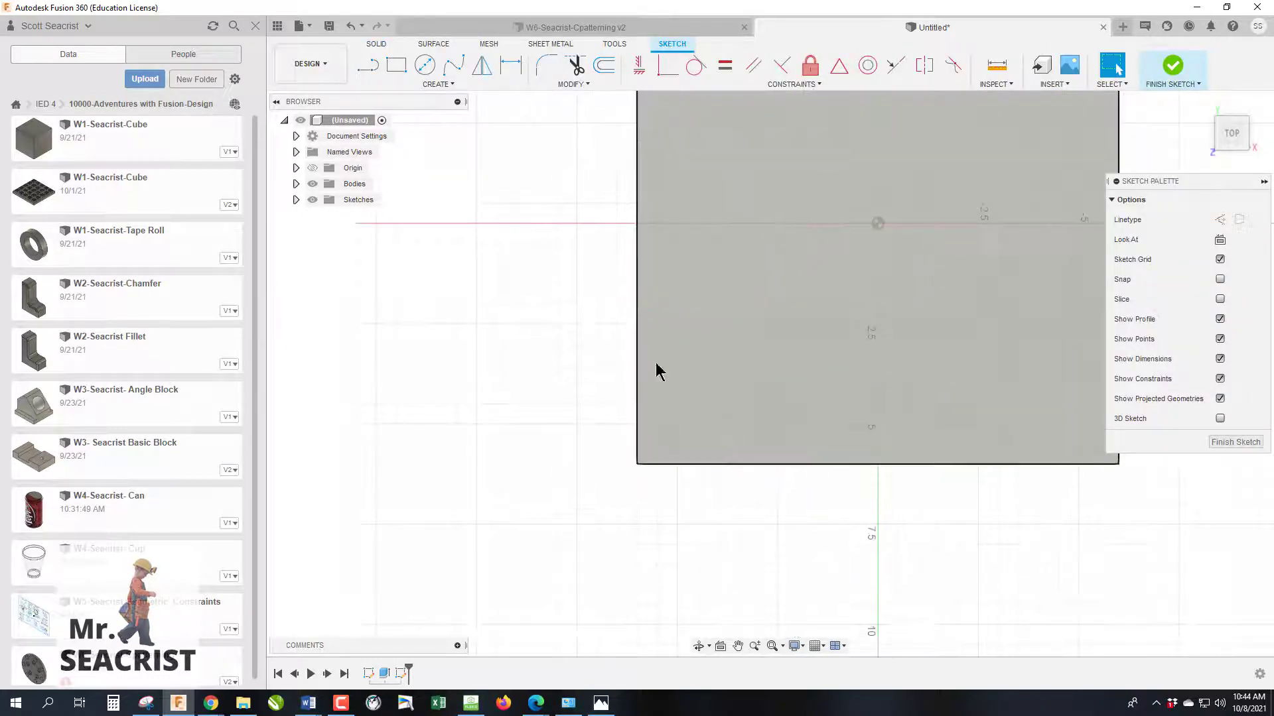
{"action": "left_click", "coordinate": [396, 65]}
{"action": "left_click", "coordinate": [677, 432]}
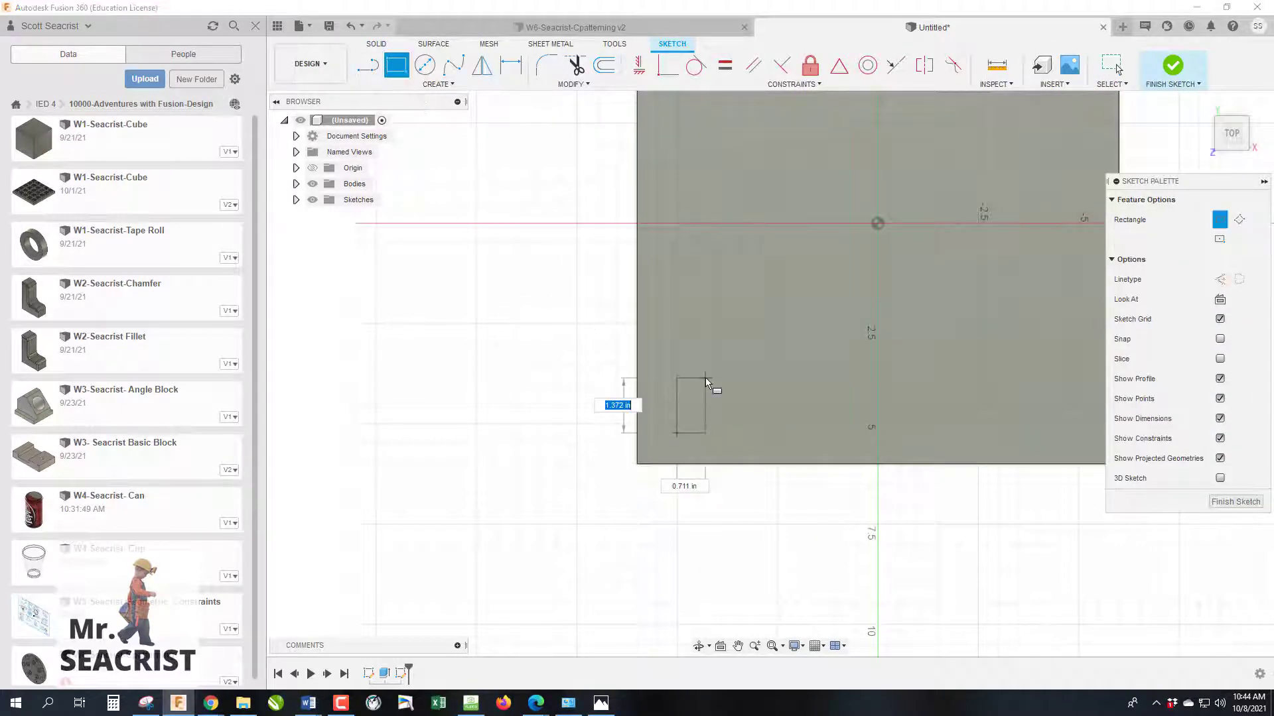
{"action": "type", "text": "1.5"}
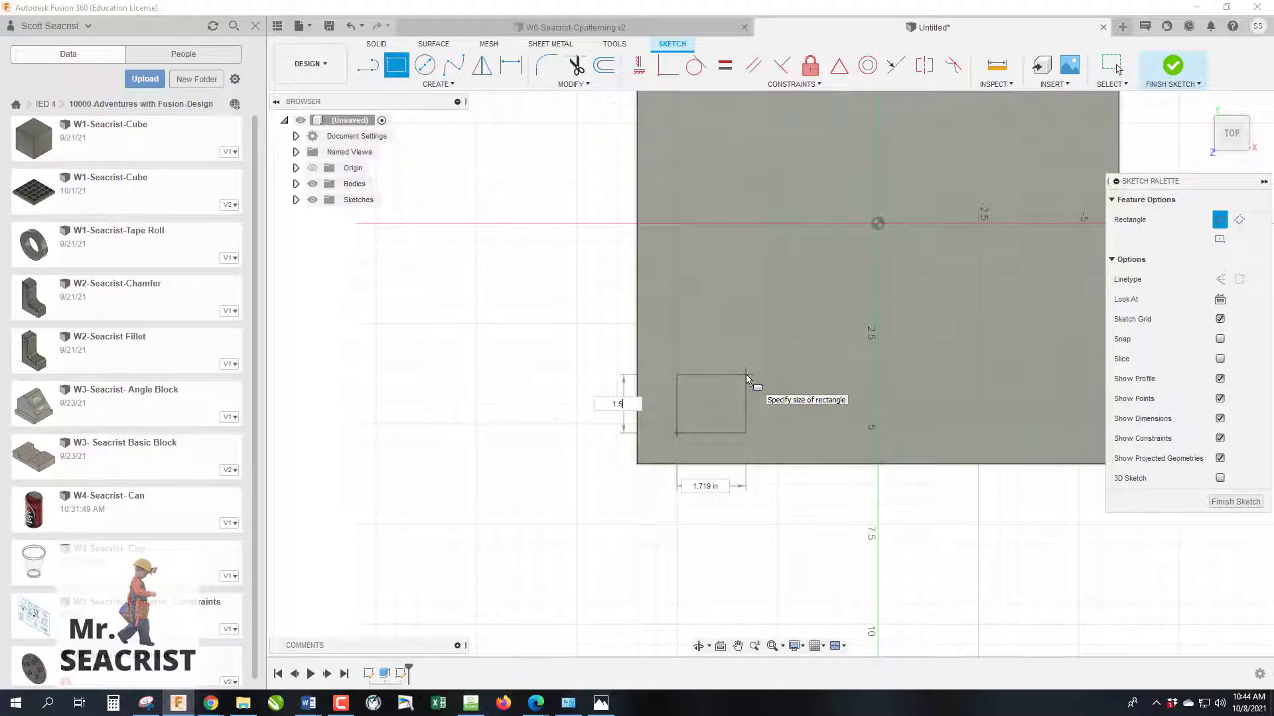
{"action": "key", "text": "Tab"}
{"action": "type", "text": "1.5"}
{"action": "key", "text": "Return"}
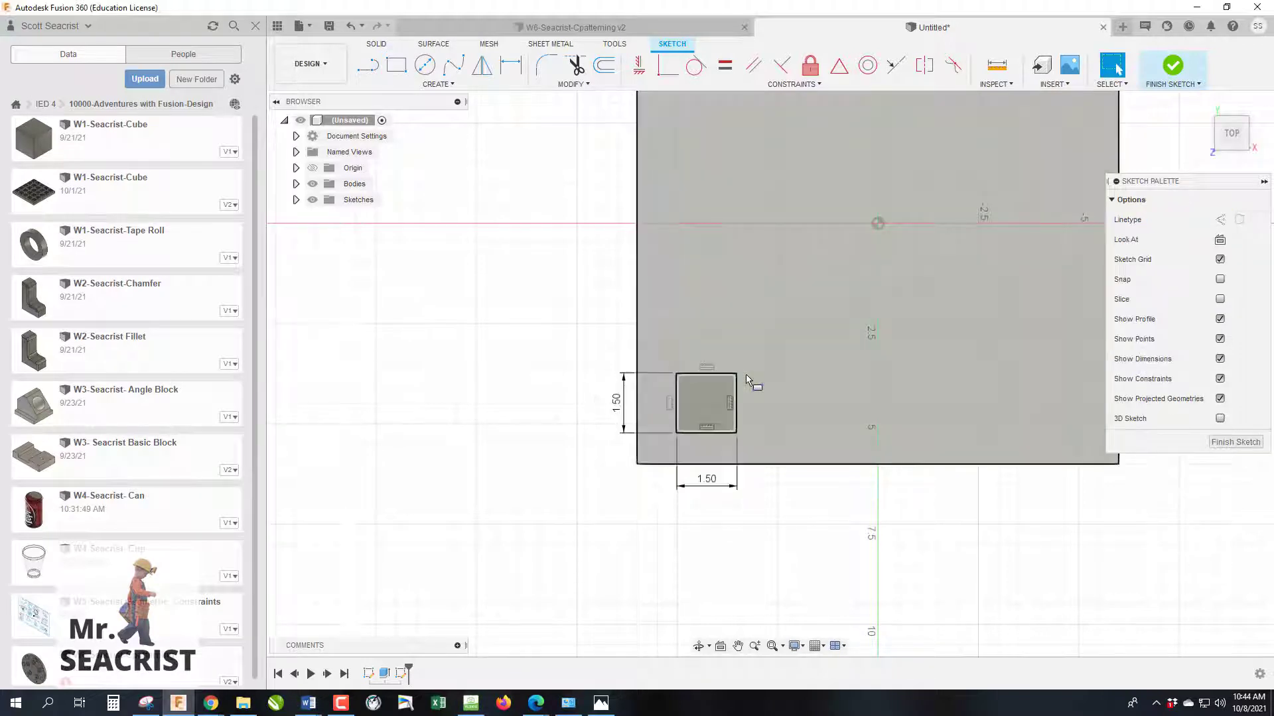
Dimension the small square's lower side 0.5 in from the plate's lower edge
{"action": "key", "text": "d"}
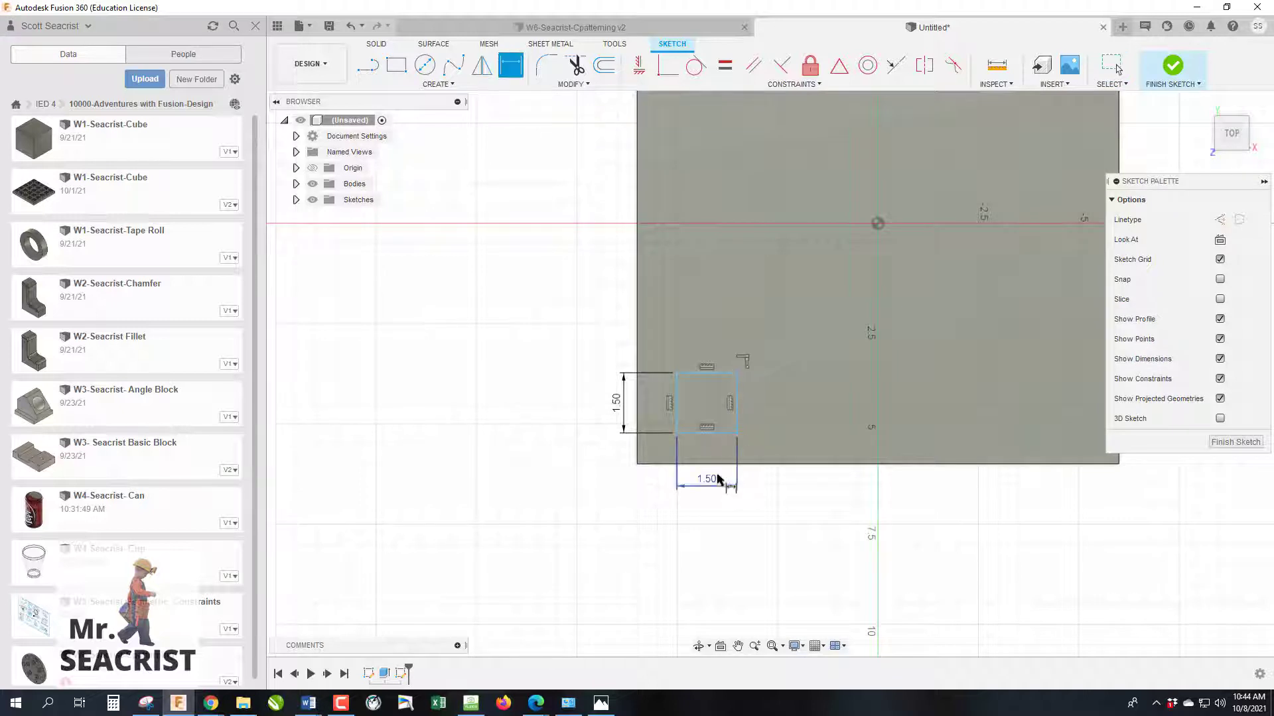
{"action": "left_click", "coordinate": [719, 466]}
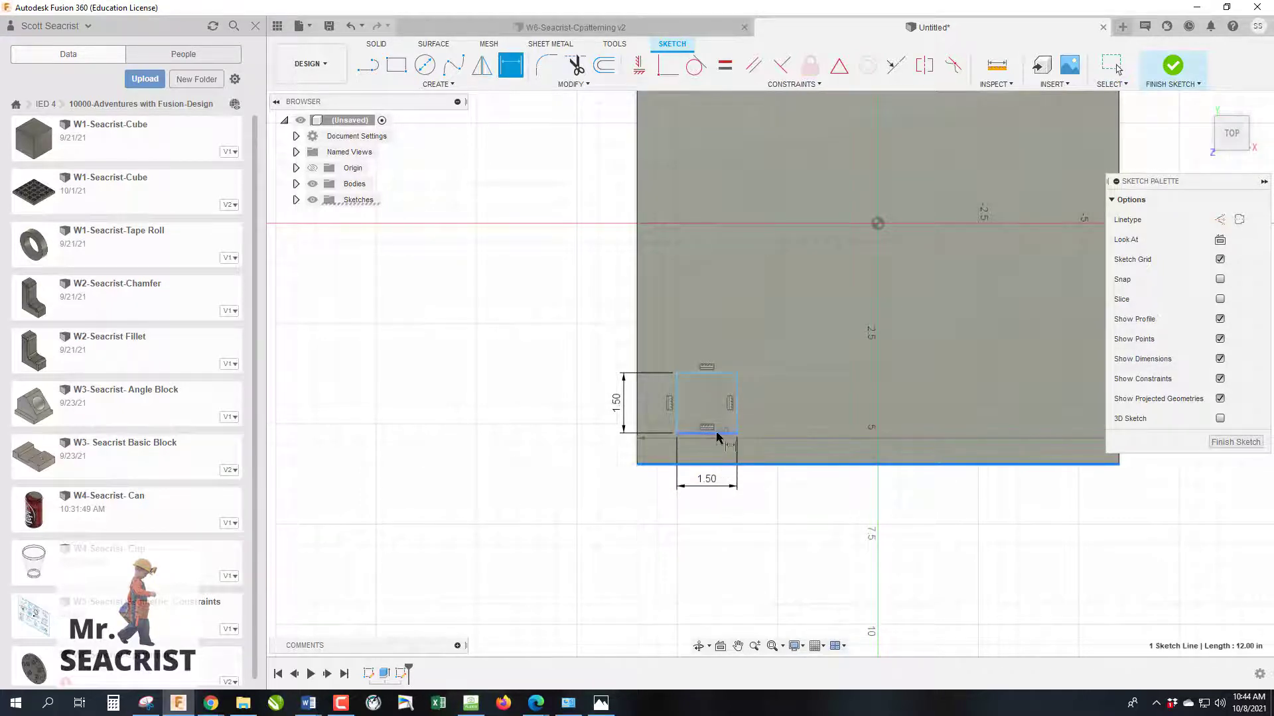
{"action": "left_click", "coordinate": [719, 433]}
{"action": "left_click", "coordinate": [794, 451]}
{"action": "type", "text": ".5"}
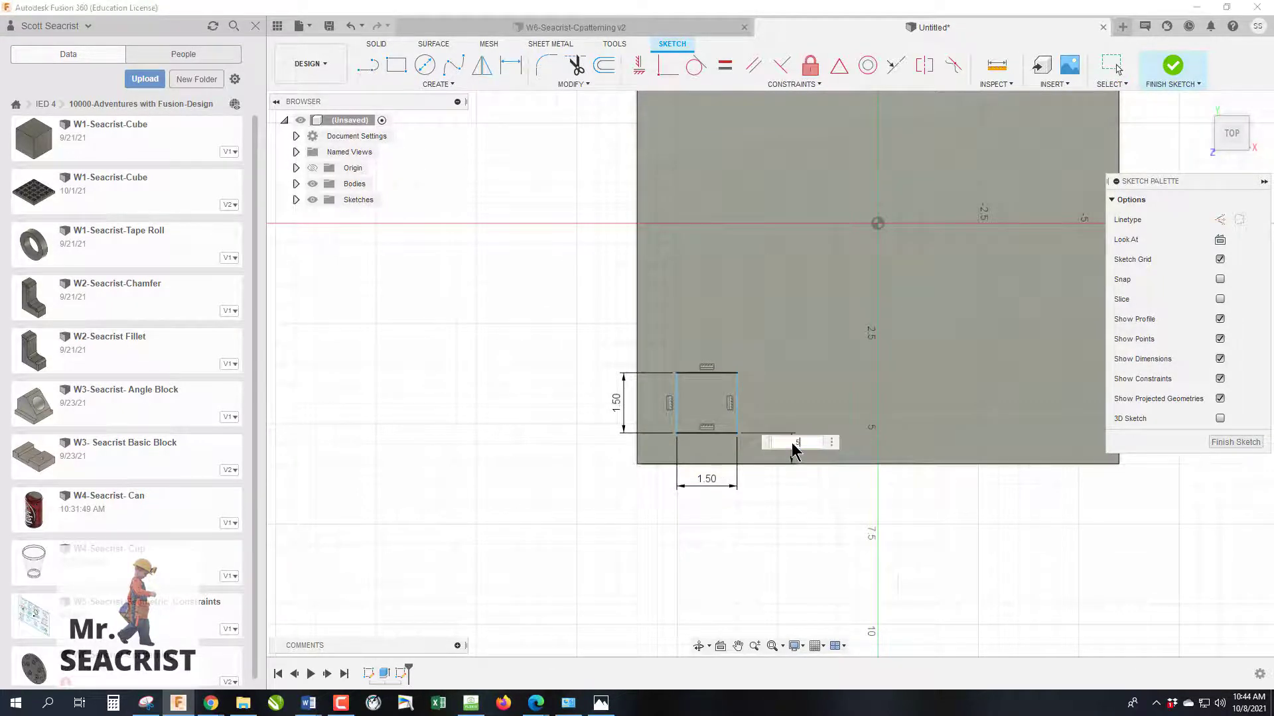
{"action": "key", "text": "Return"}
Dimension the small square's left side from the plate's left edge, linking the value to the lower edge's 0.5 in offset dimension
{"action": "left_click", "coordinate": [677, 422]}
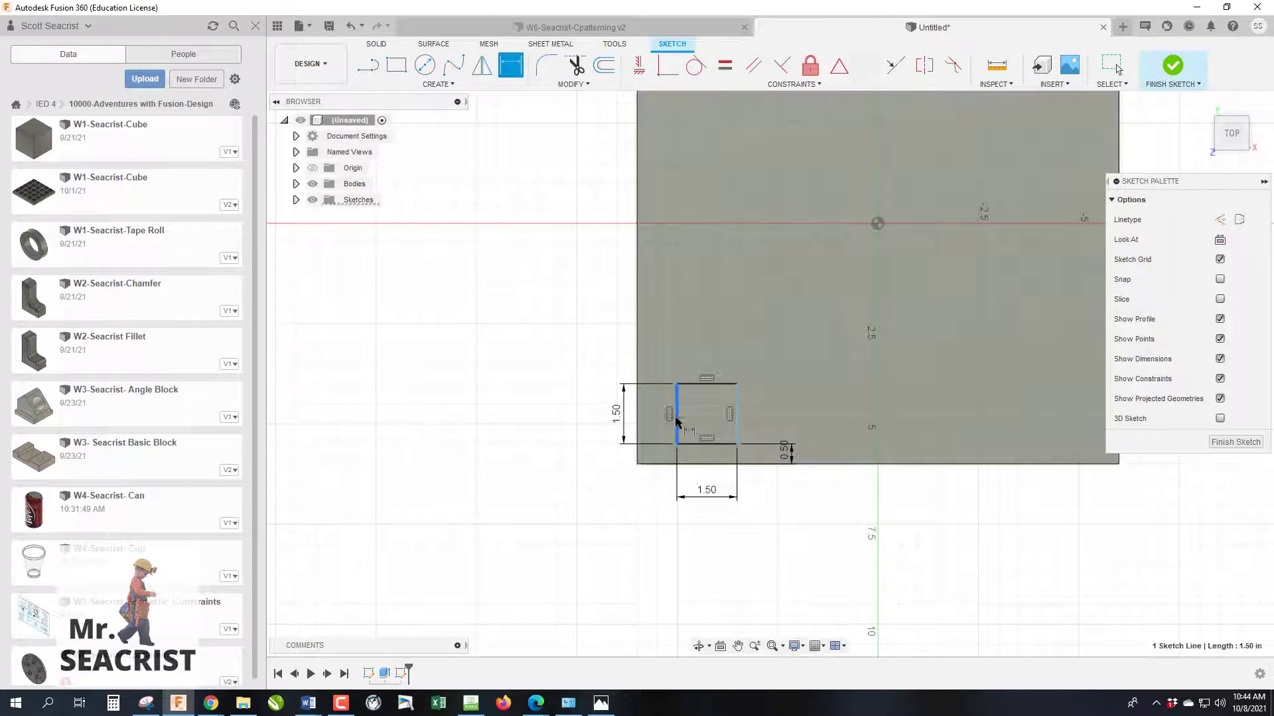
{"action": "left_click", "coordinate": [637, 422]}
{"action": "left_click", "coordinate": [585, 336]}
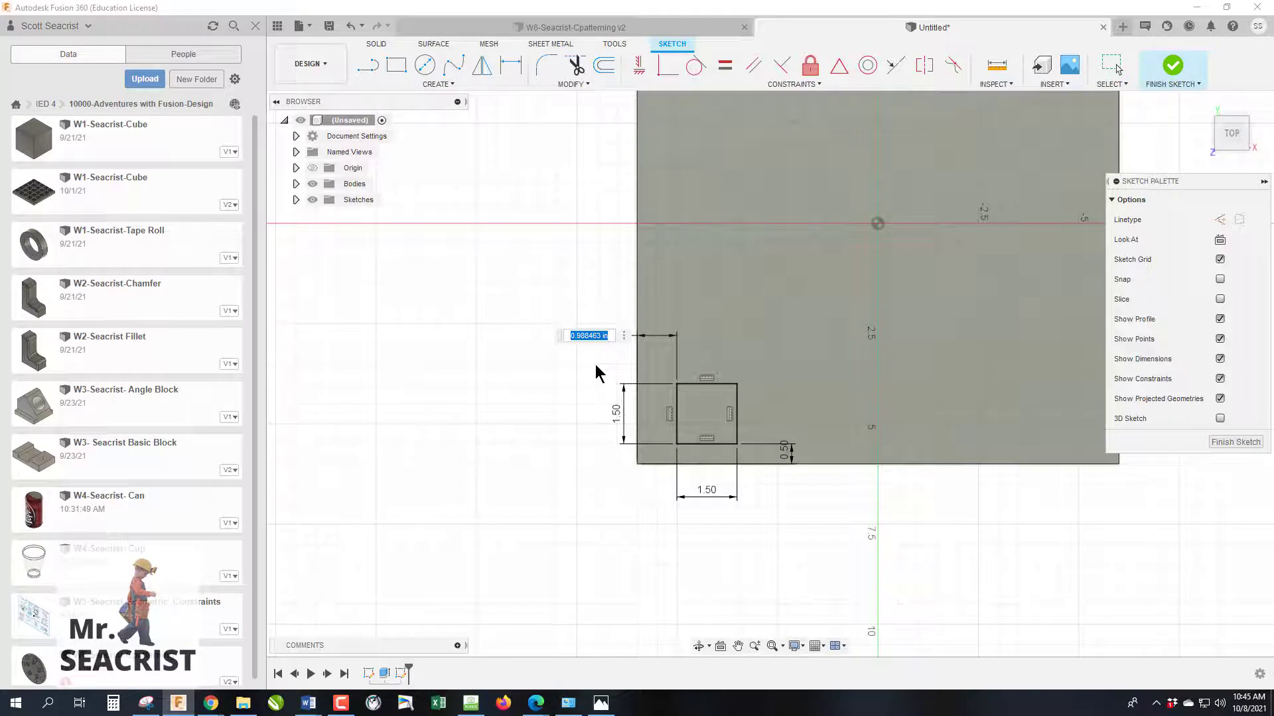
{"action": "left_click", "coordinate": [787, 457]}
{"action": "key", "text": "Return"}
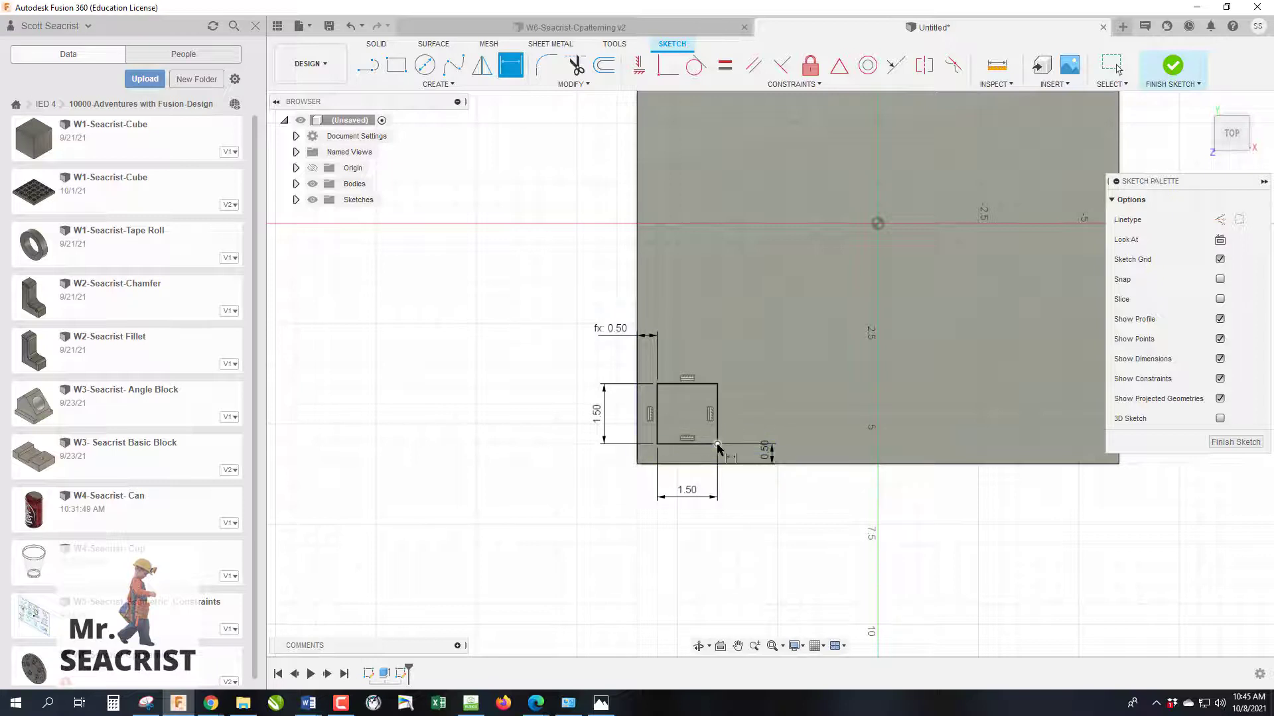
Test the linked edge offsets by setting the small square's lower offset to 0.75 in, and return it to 0.5 in
{"action": "double_click", "coordinate": [766, 457]}
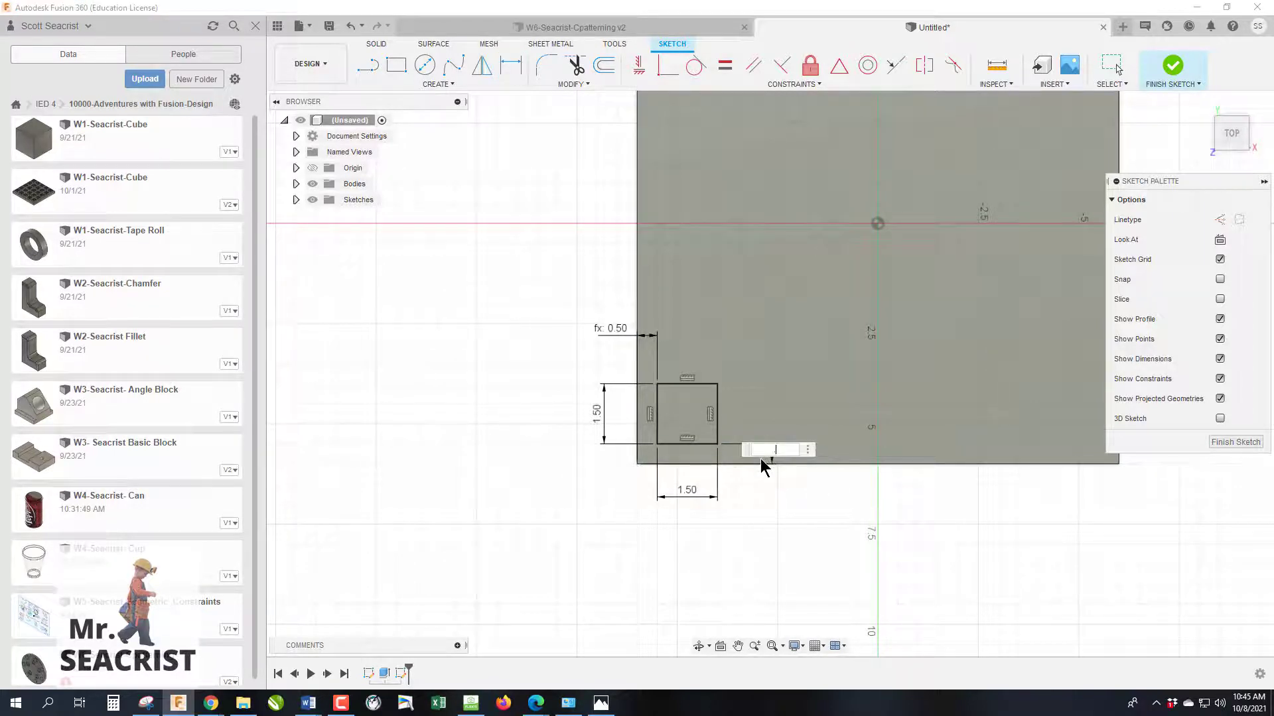
{"action": "type", "text": "0.75"}
{"action": "key", "text": "Return"}
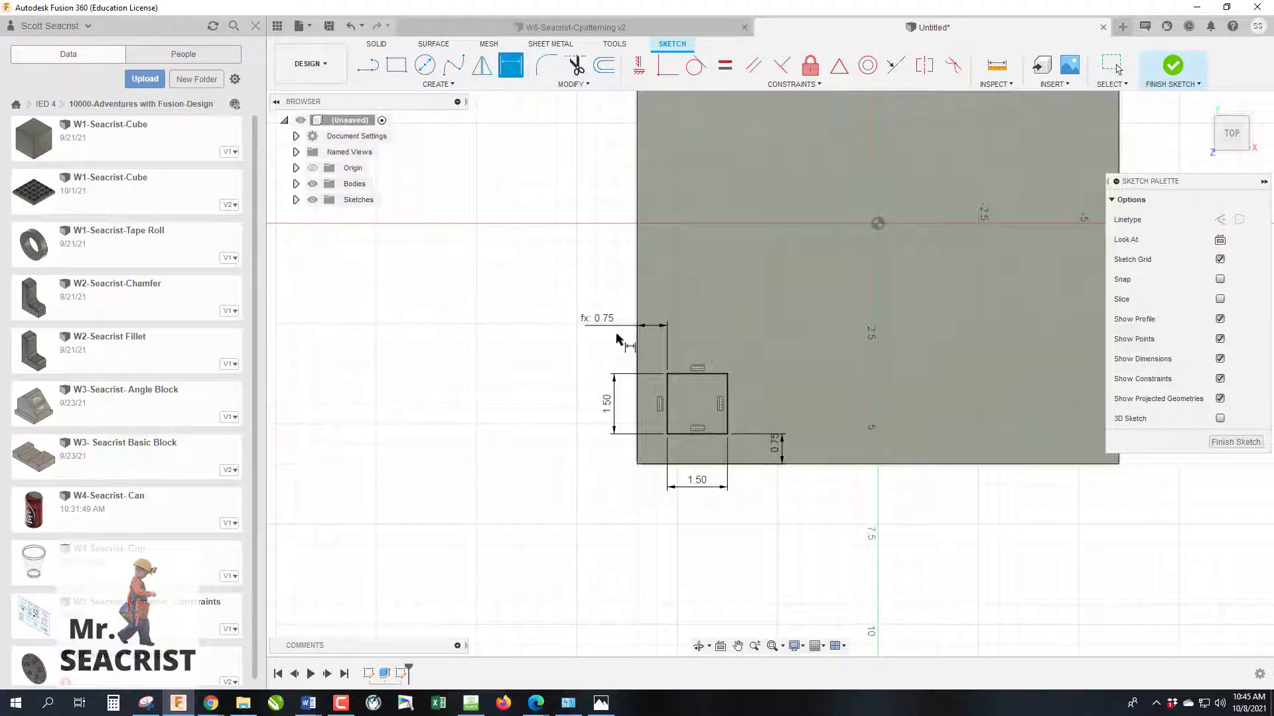
{"action": "double_click", "coordinate": [770, 448]}
{"action": "type", "text": ".5"}
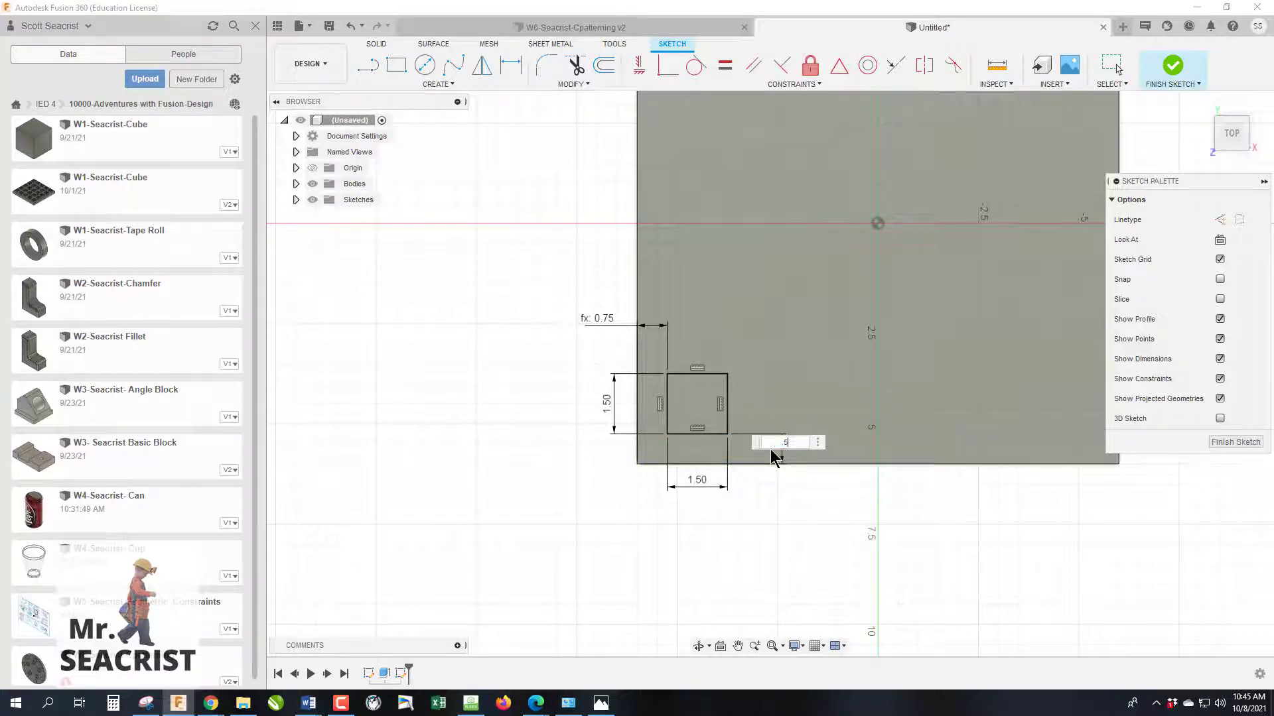
{"action": "key", "text": "Return"}
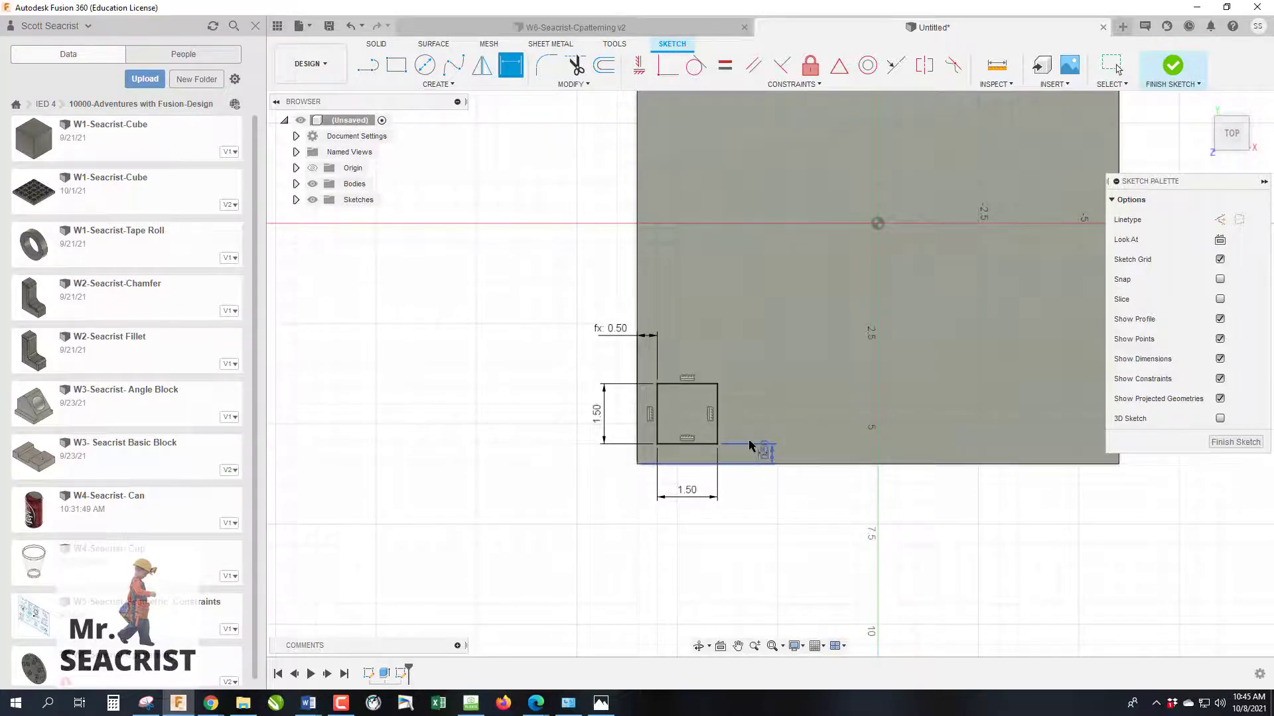
Finish the sketch and extrude the small square upward from the plate's top face
{"action": "left_click", "coordinate": [1242, 442]}
{"action": "key", "text": "e"}
{"action": "left_click", "coordinate": [699, 430]}
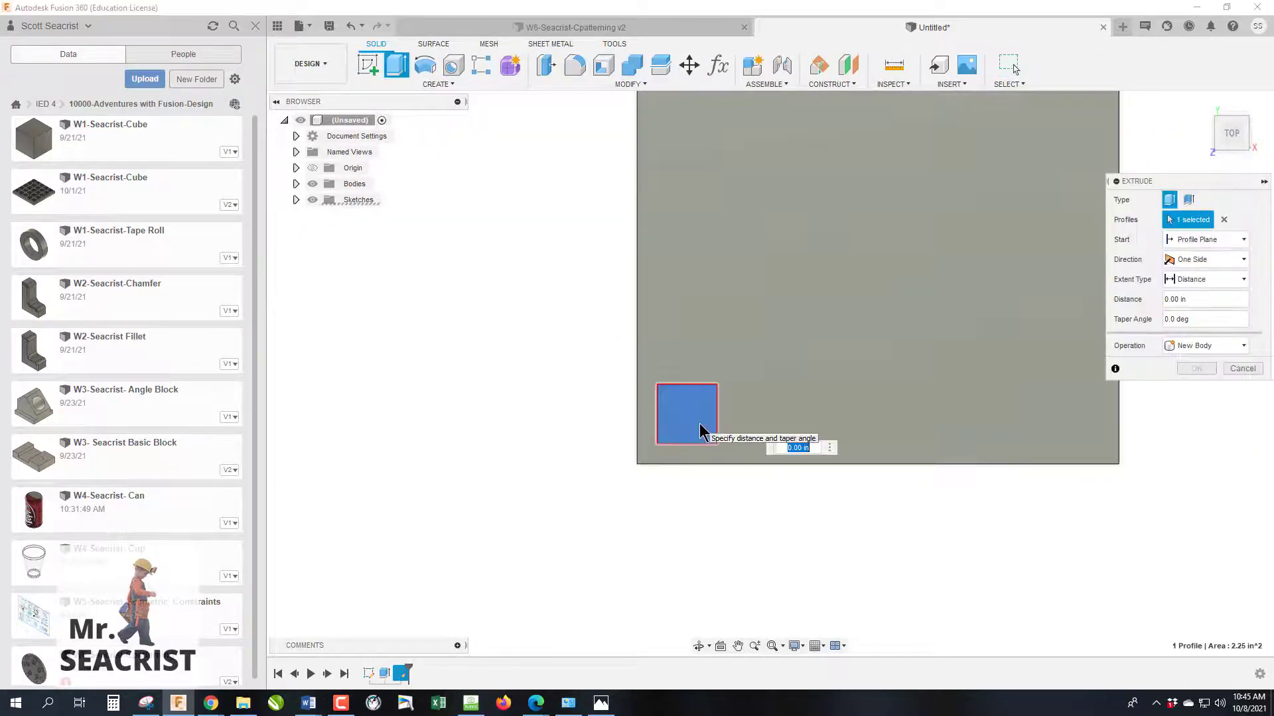
{"action": "key", "text": "Escape"}
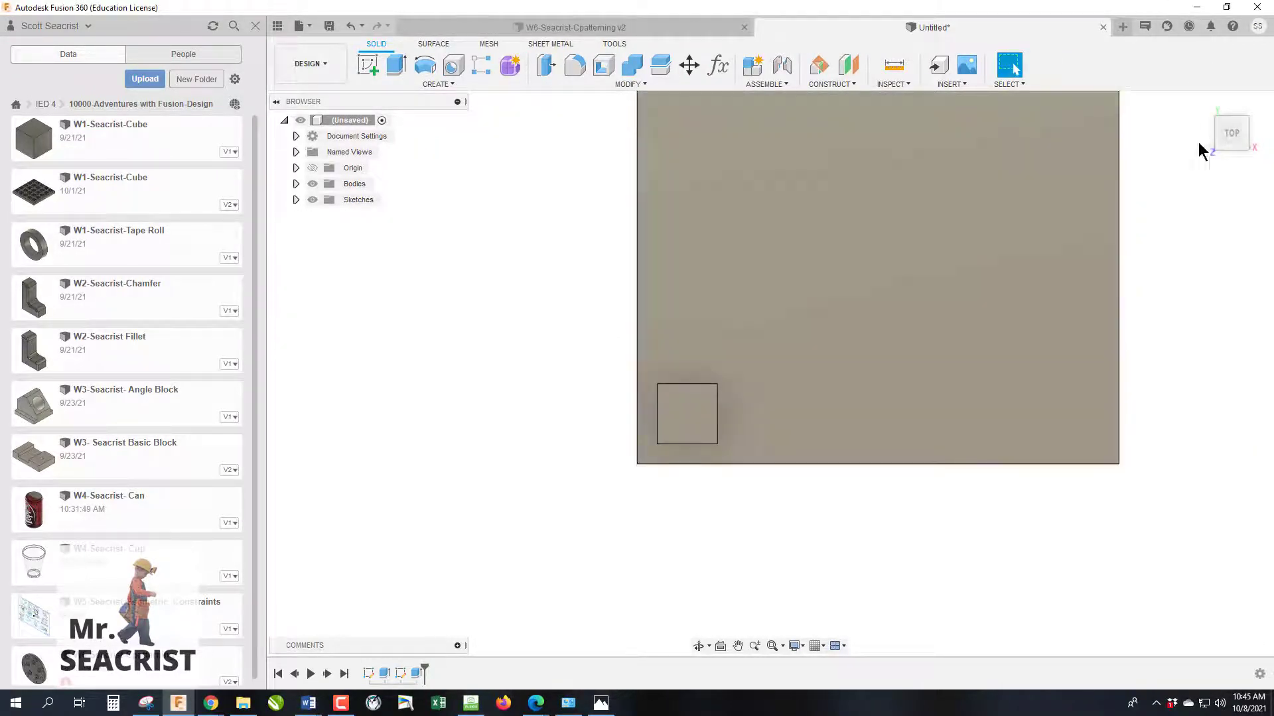
{"action": "middle_click_drag", "start_coordinate": [768, 368], "coordinate": [908, 404], "text": "shift"}
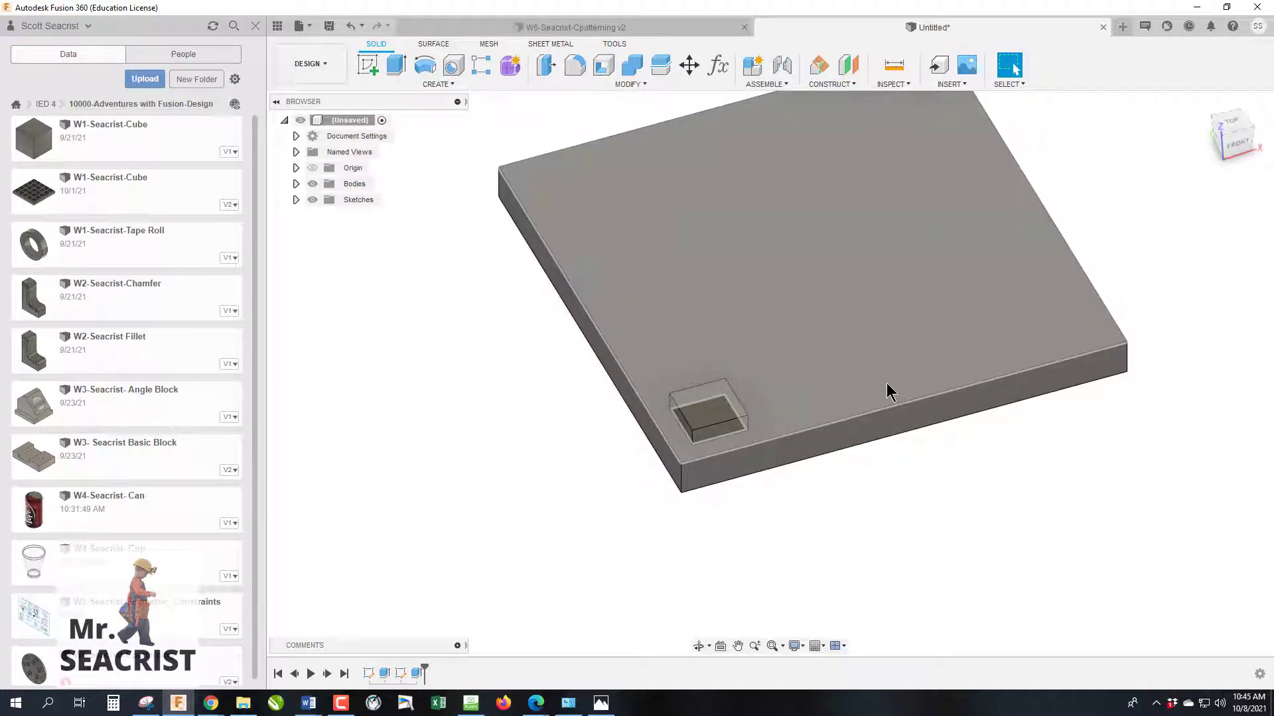
Sketch a 0.25 in diameter circle on the raised square's top face, near its lower-left corner
{"action": "left_click", "coordinate": [367, 65]}
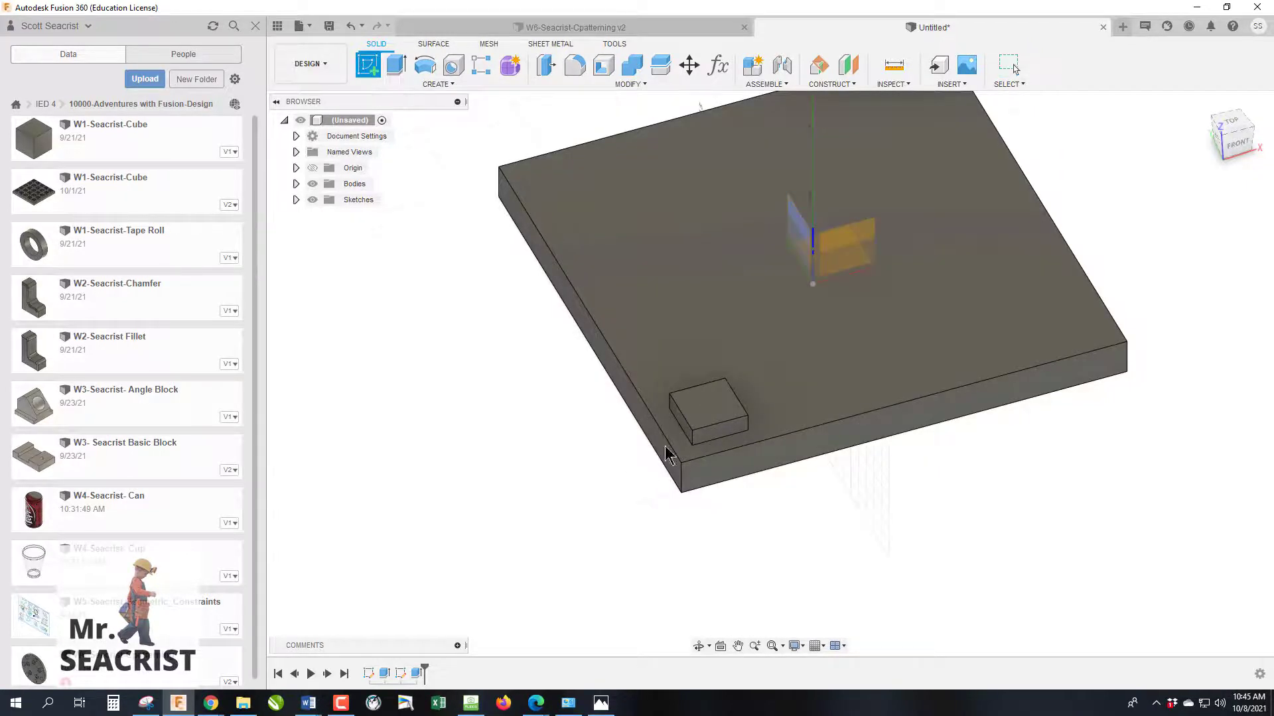
{"action": "left_click", "coordinate": [696, 419]}
{"action": "scroll", "coordinate": [789, 398], "scroll_direction": "up", "scroll_amount": 5}
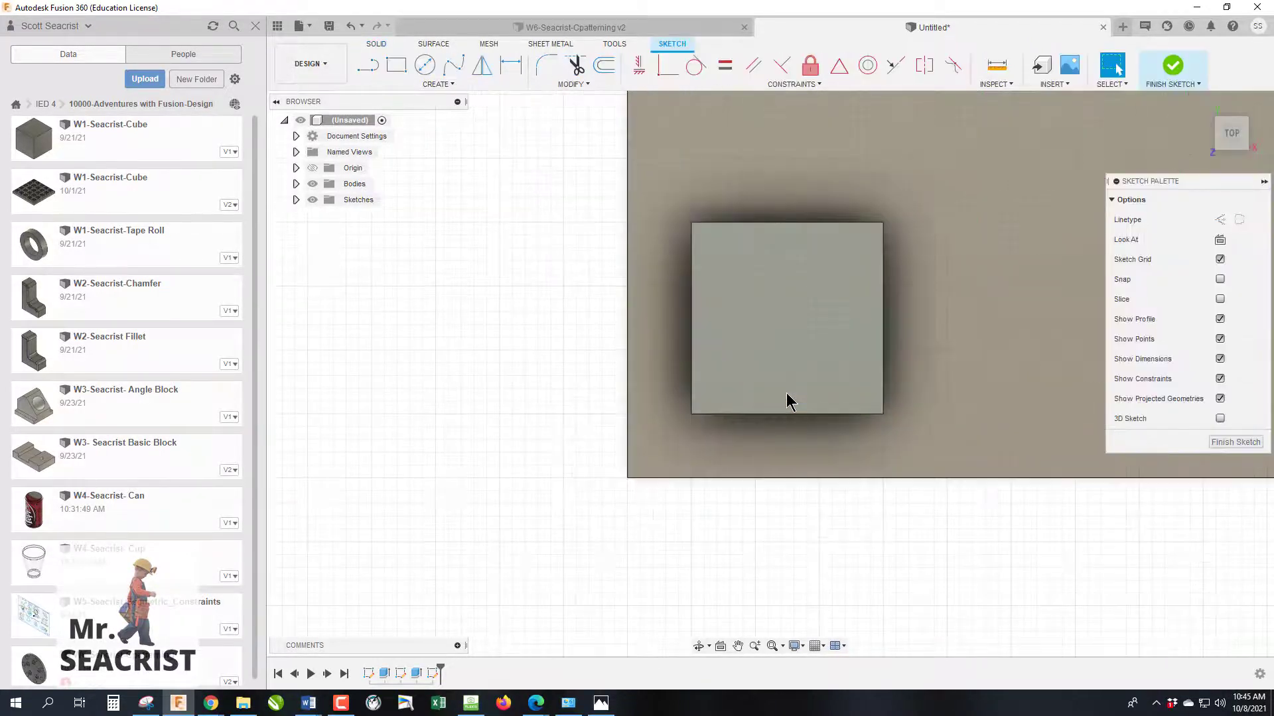
{"action": "left_click", "coordinate": [424, 65]}
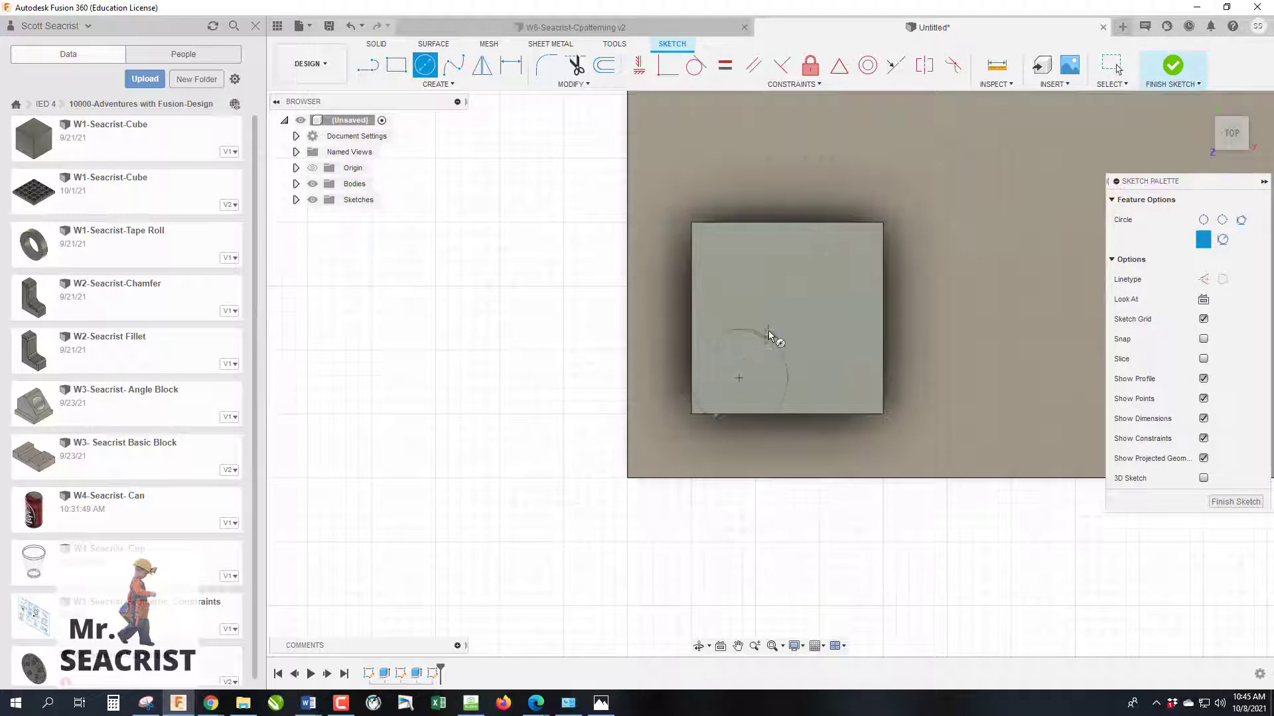
{"action": "type", "text": "0.25"}
{"action": "key", "text": "Return"}
{"action": "key", "text": "Escape"}
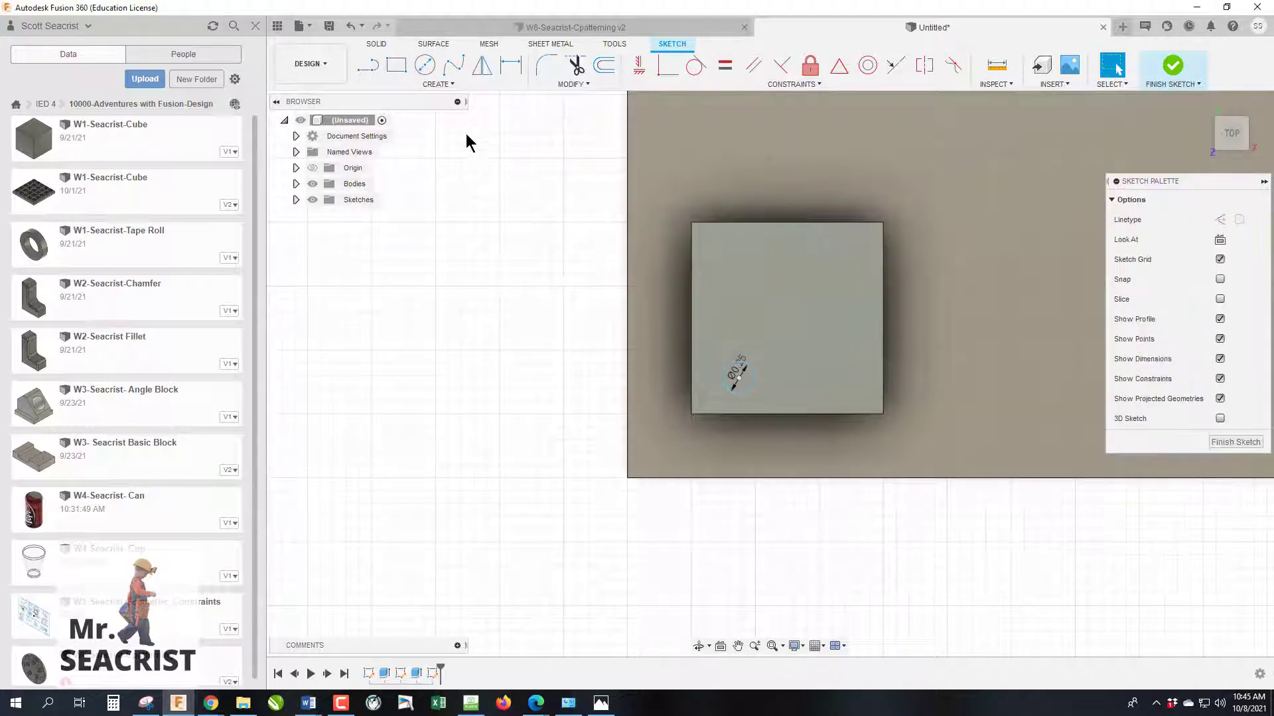
Dimension the circle's centre from the raised square's lower edge, linking the value to the circle's diameter dimension d11
{"action": "left_click", "coordinate": [511, 65]}
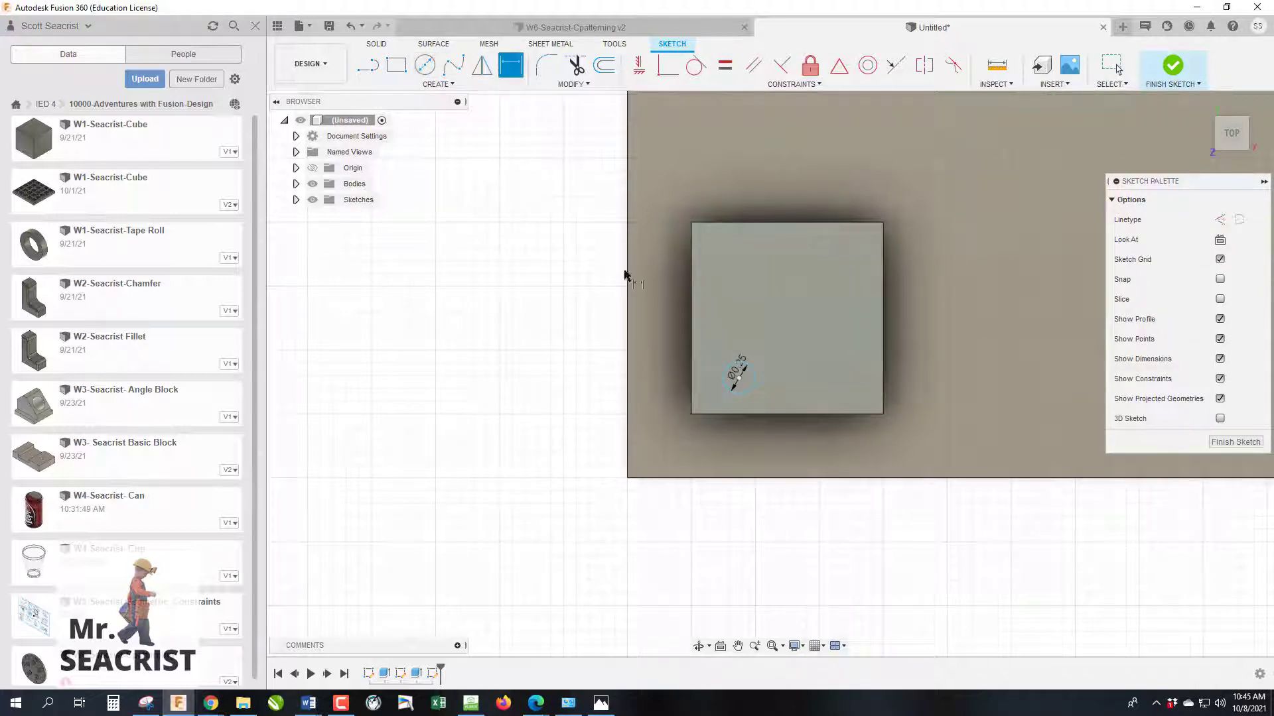
{"action": "left_click", "coordinate": [754, 416]}
{"action": "left_click", "coordinate": [737, 375]}
{"action": "left_click", "coordinate": [796, 380]}
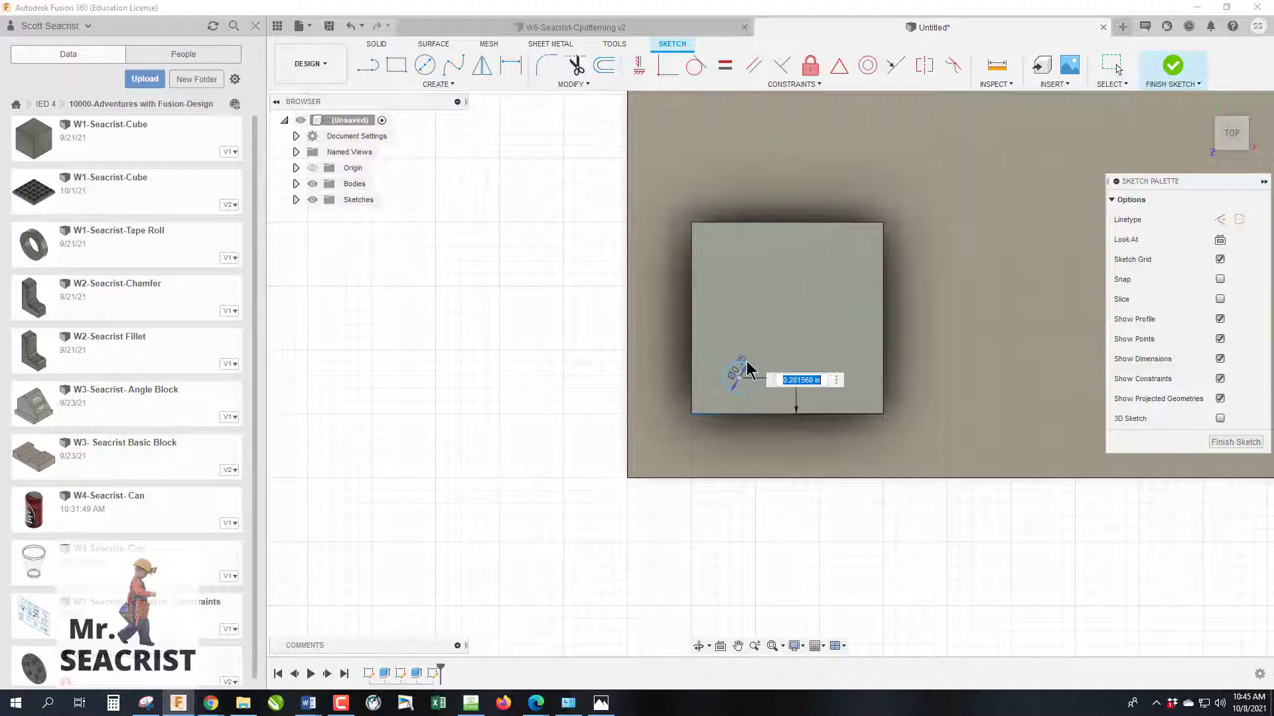
{"action": "type", "text": "d11"}
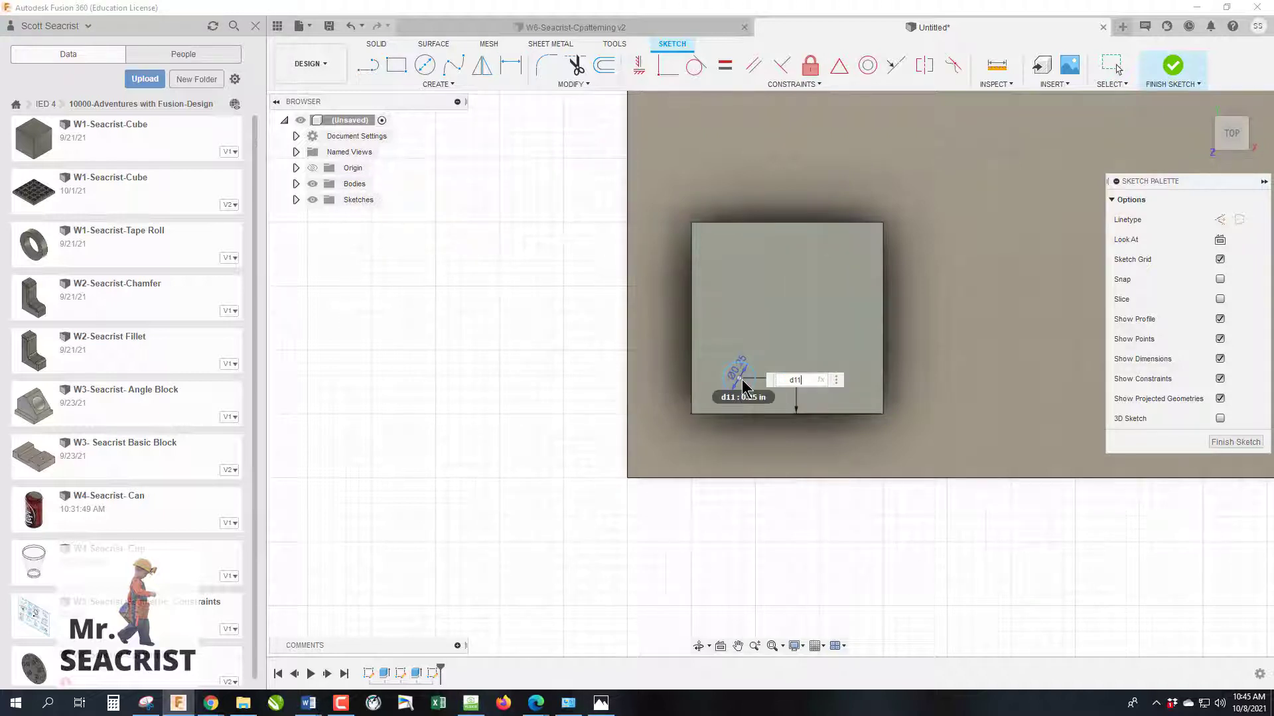
{"action": "key", "text": "Return"}
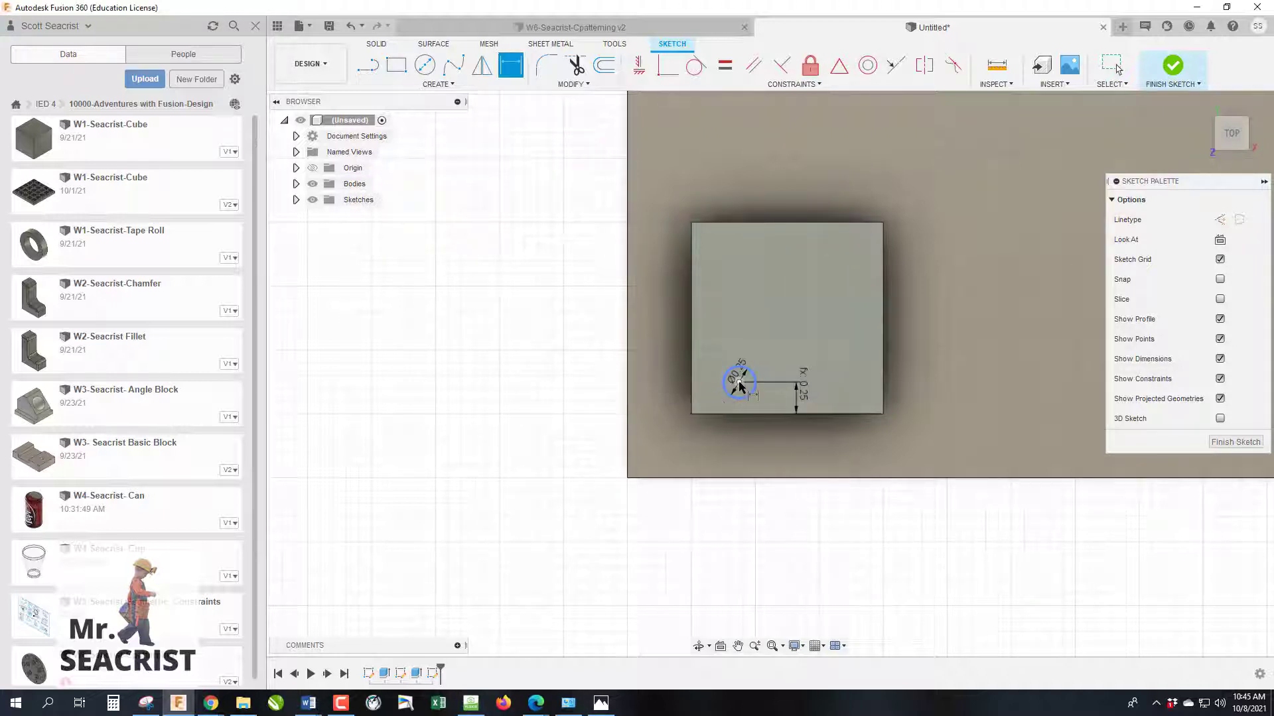
Dimension the circle's centre from the raised square's left edge, linking the value to the diameter dimension d11
{"action": "left_click", "coordinate": [694, 368]}
{"action": "left_click", "coordinate": [630, 359]}
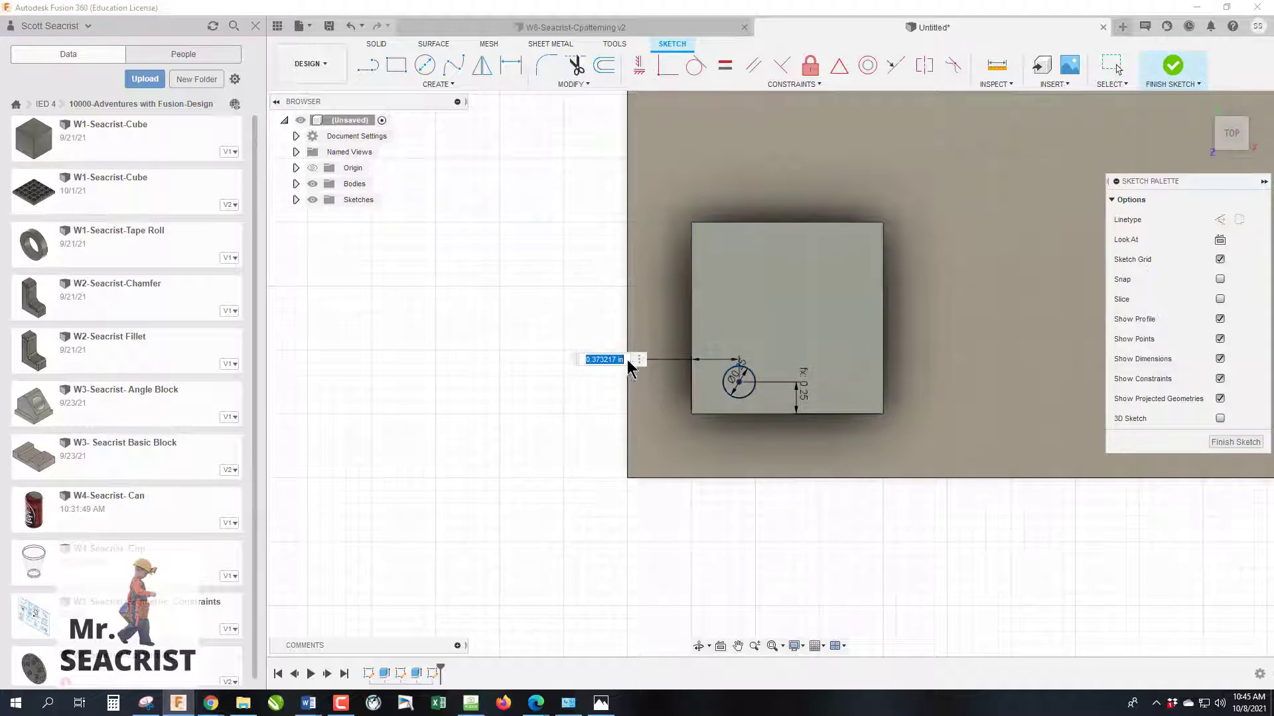
{"action": "type", "text": "d11"}
{"action": "key", "text": "Return"}
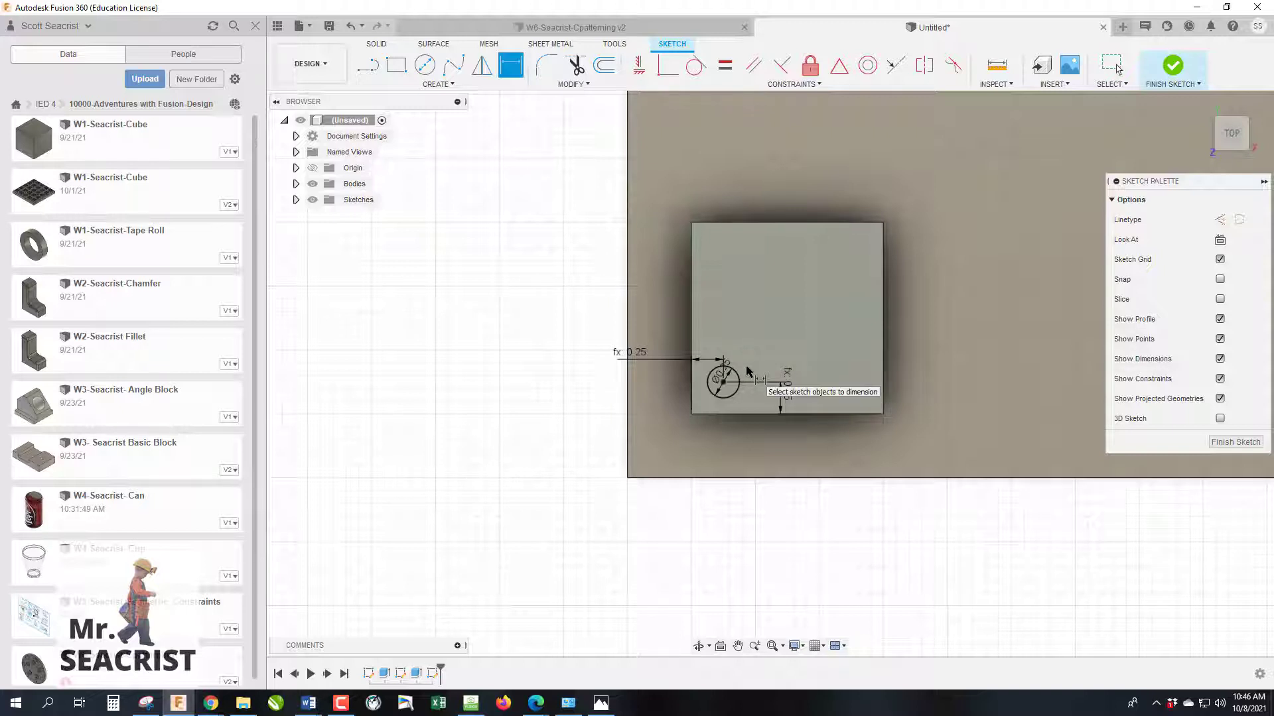
Start a rectangular sketch pattern of the circle along the raised square's lower edge, using the Spacing distance type
{"action": "left_click", "coordinate": [436, 85]}
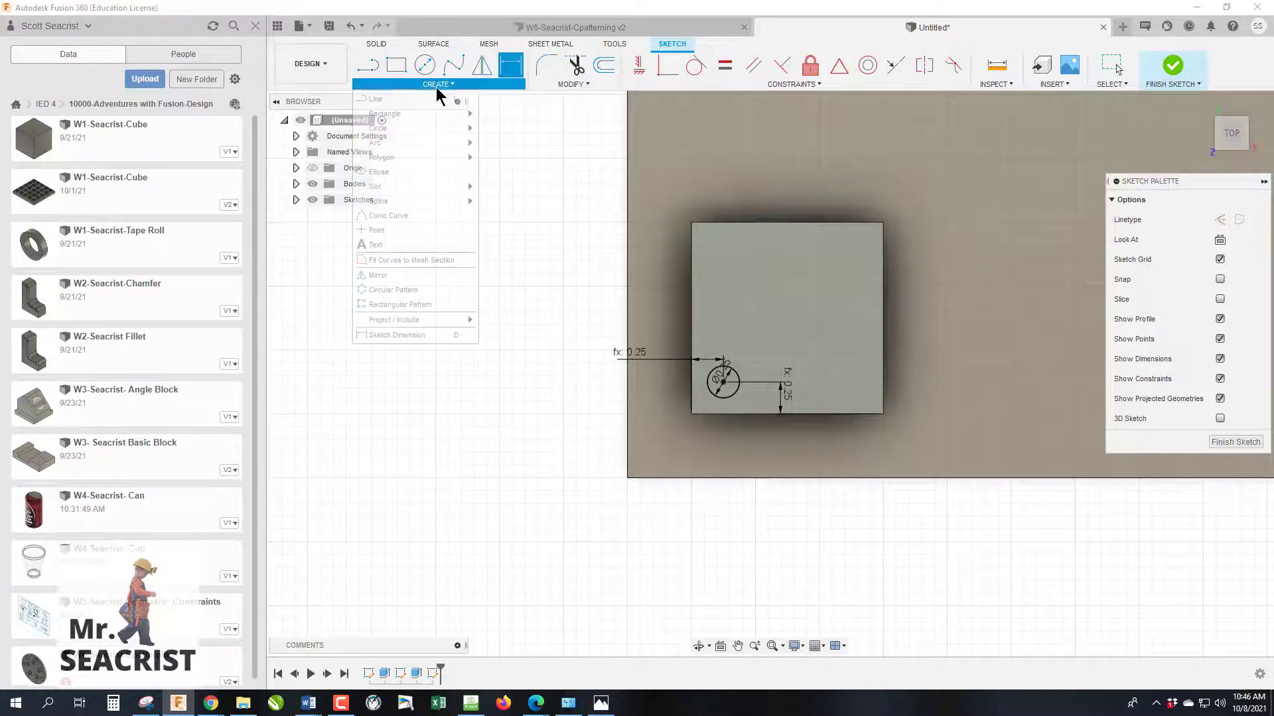
{"action": "left_click", "coordinate": [435, 307]}
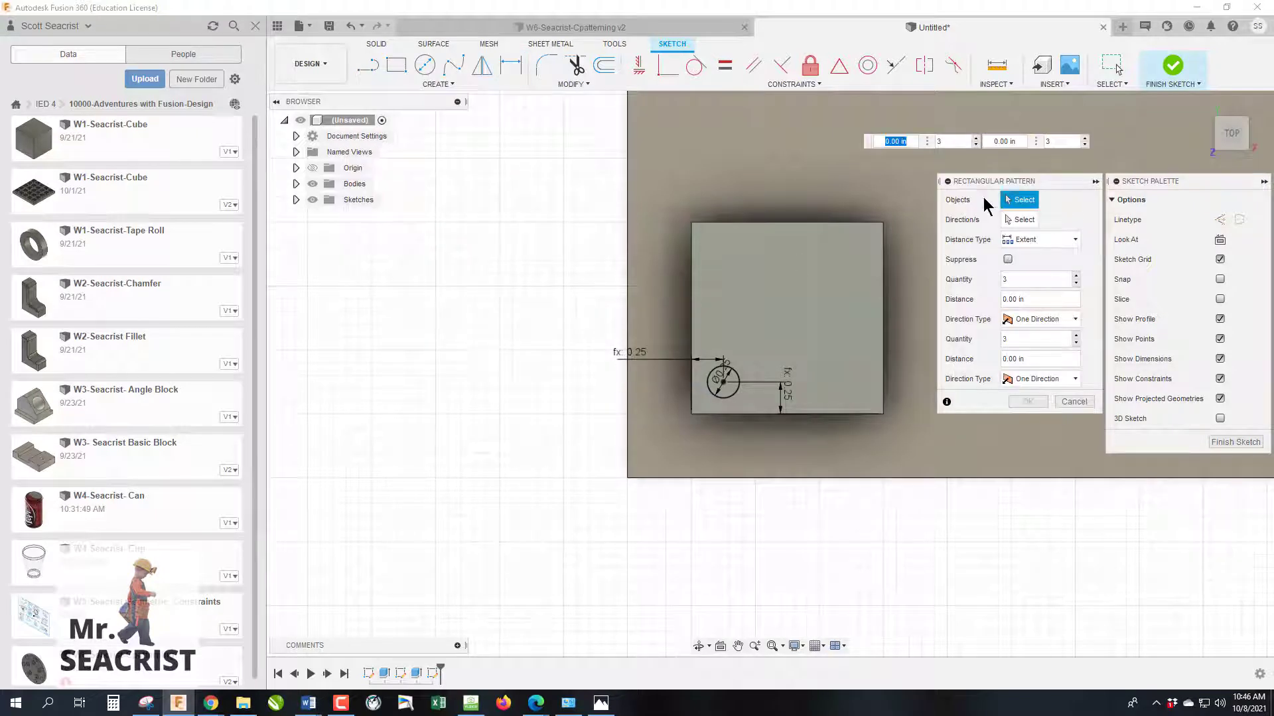
{"action": "left_click", "coordinate": [727, 396]}
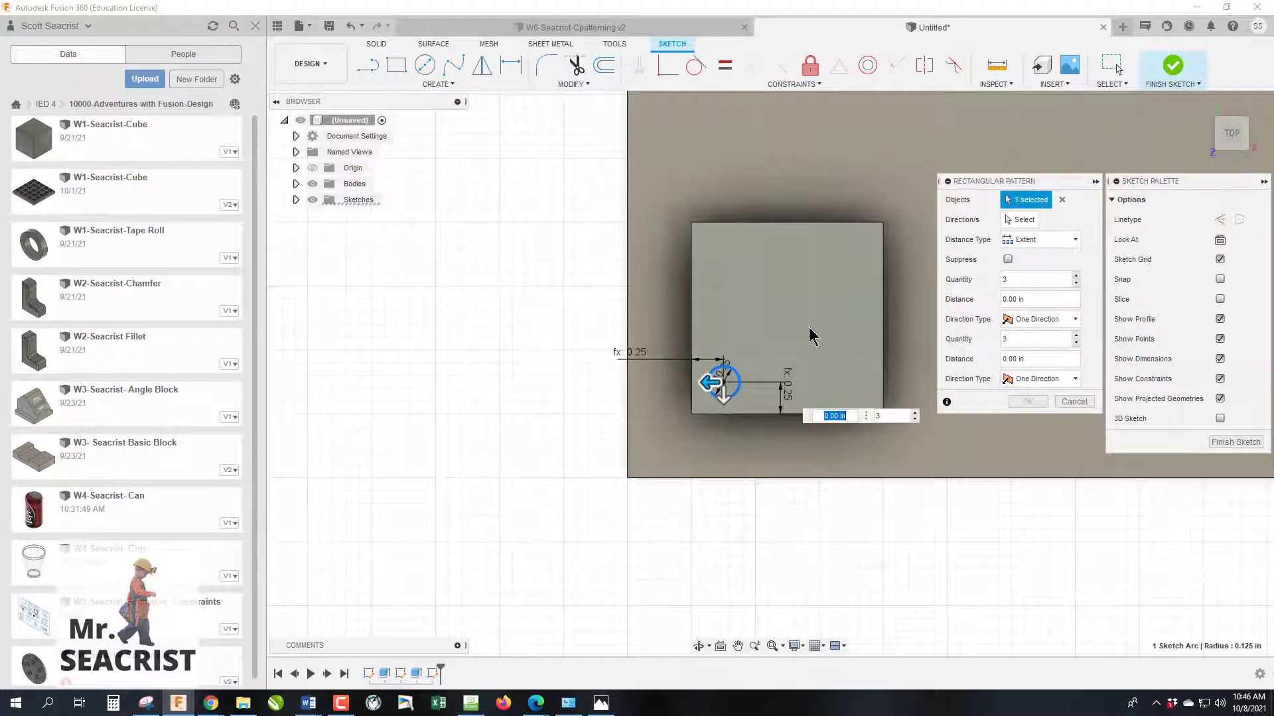
{"action": "left_click", "coordinate": [1022, 220]}
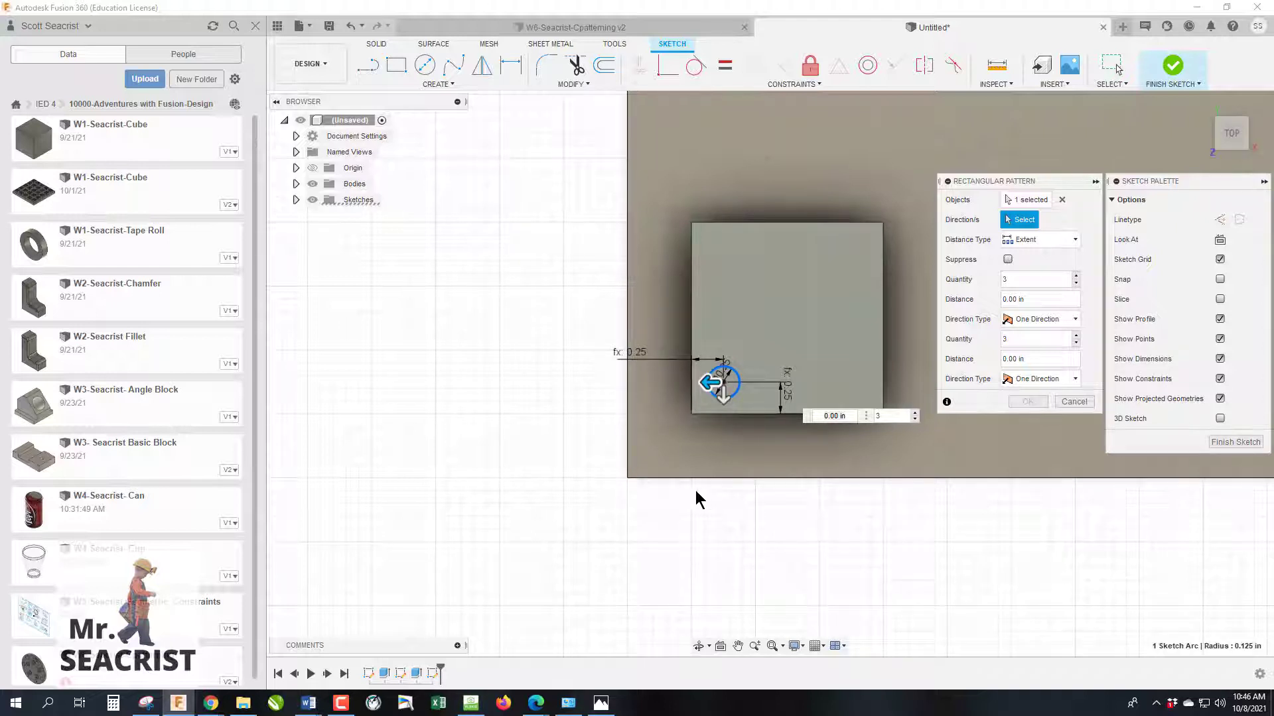
{"action": "left_click", "coordinate": [749, 414]}
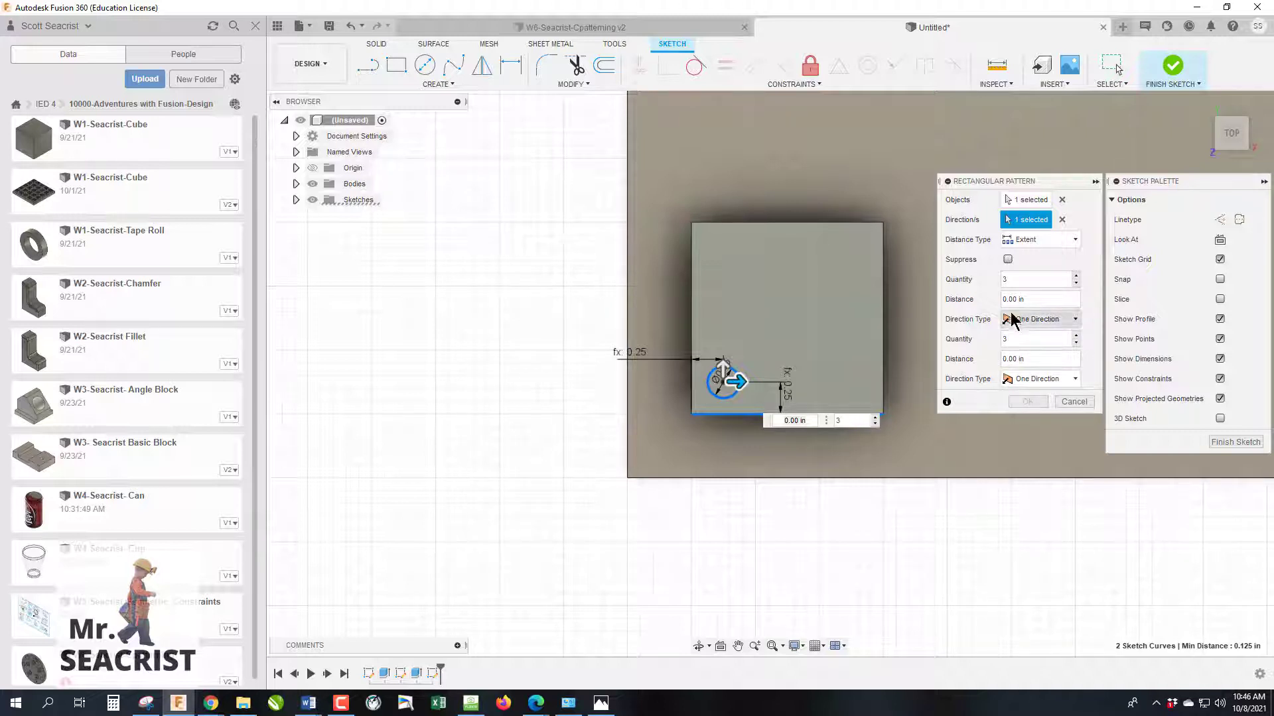
{"action": "left_click", "coordinate": [1028, 243]}
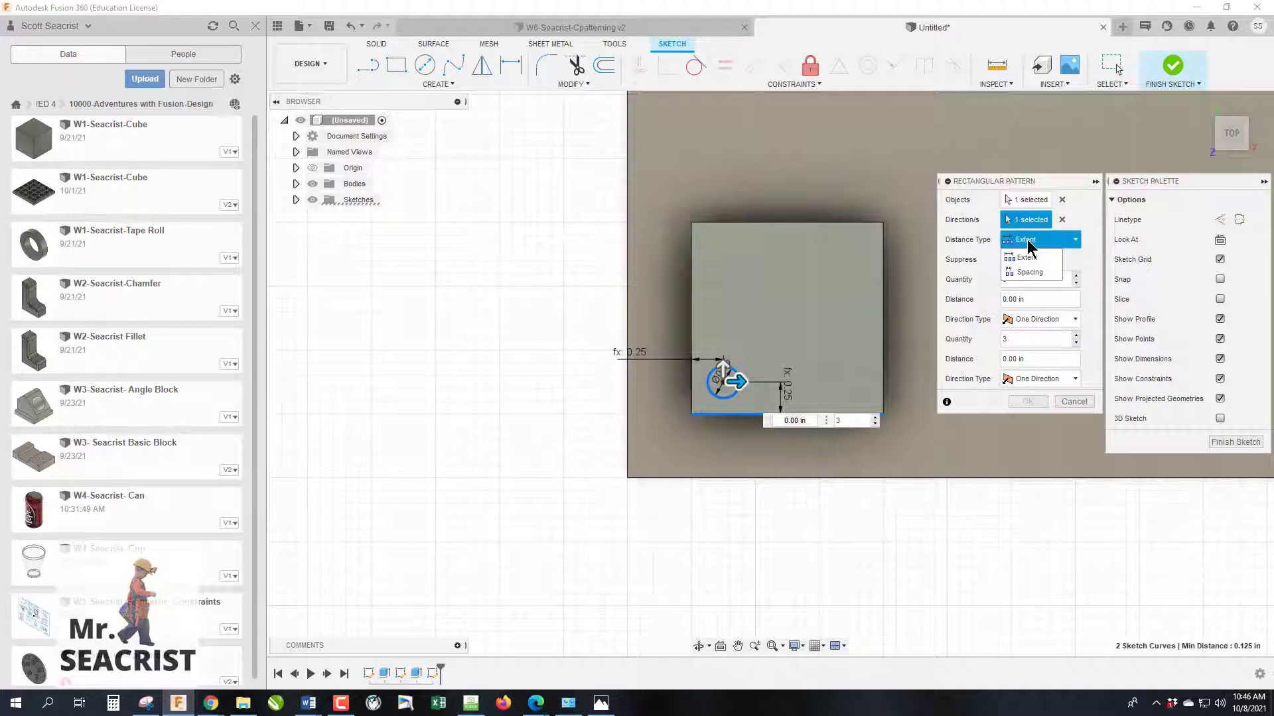
{"action": "left_click", "coordinate": [1031, 273]}
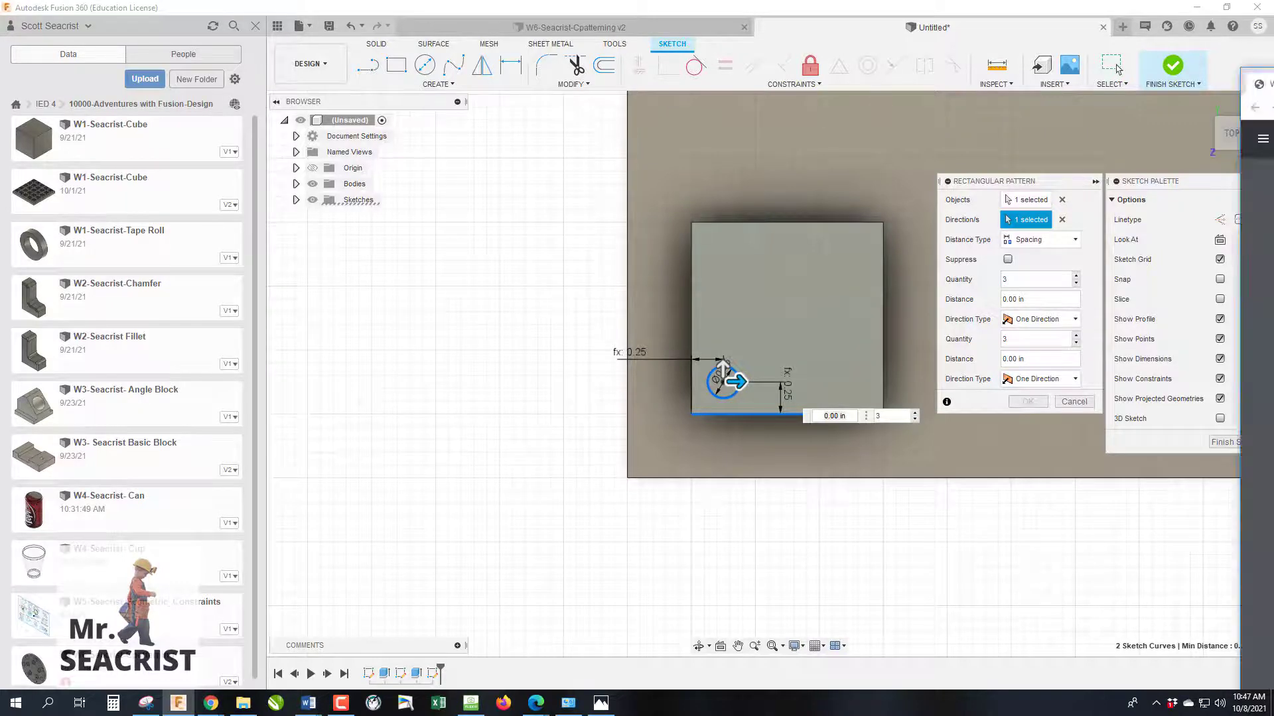
Check the Week 6 patterning drawing and set the pattern's first direction to 4 circles at 0.35 in spacing
{"action": "key", "text": "alt+Tab"}
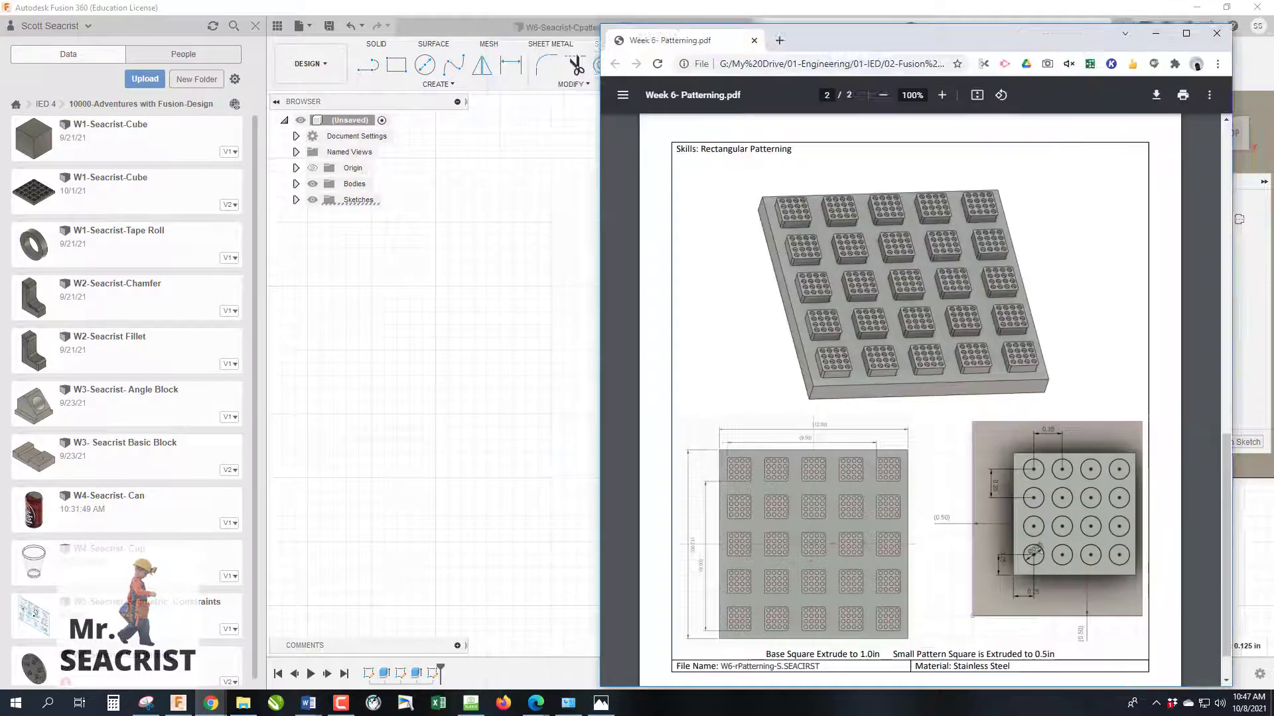
{"action": "key", "text": "alt+Tab"}
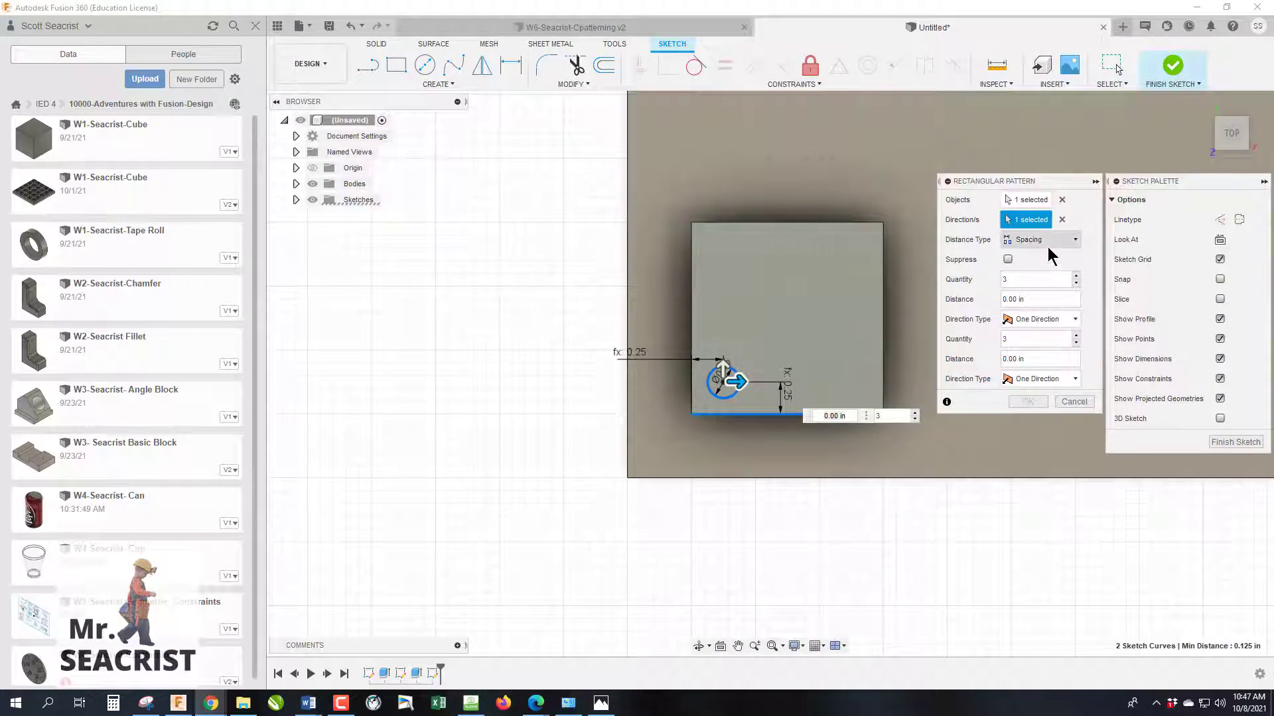
{"action": "left_click", "coordinate": [1024, 282]}
{"action": "left_click_drag", "start_coordinate": [1023, 281], "coordinate": [993, 307]}
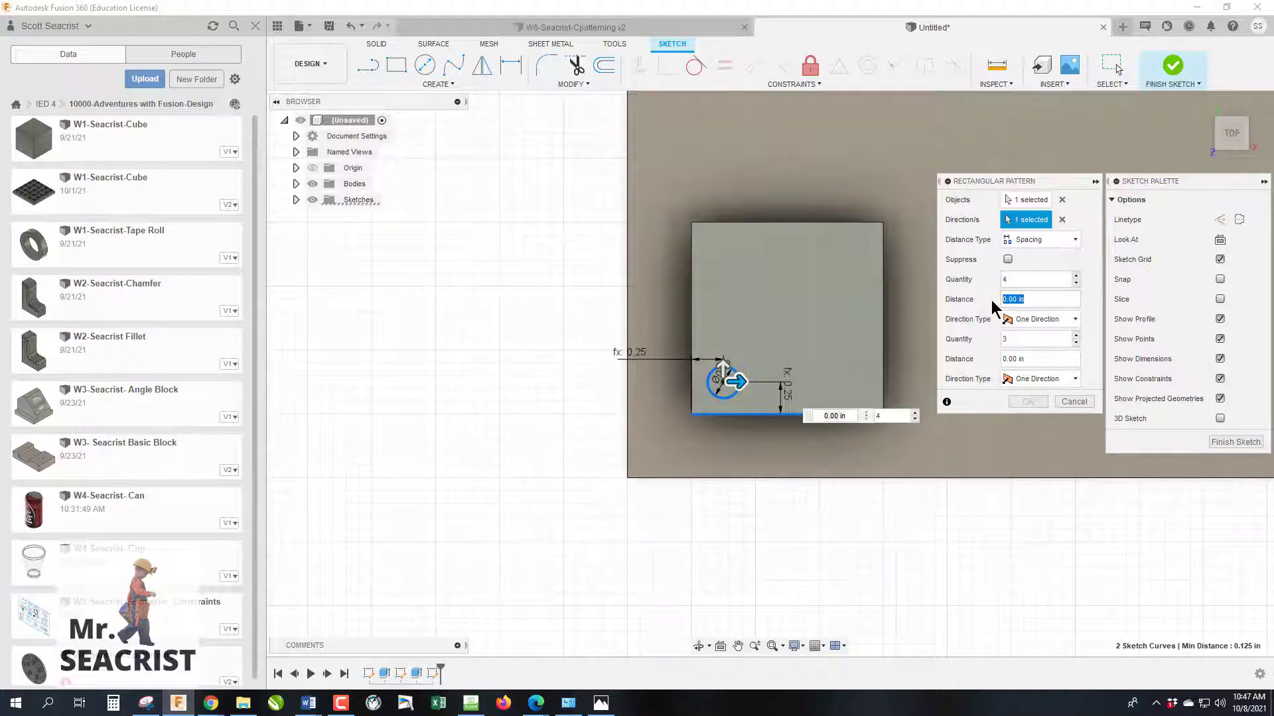
{"action": "type", "text": ".35"}
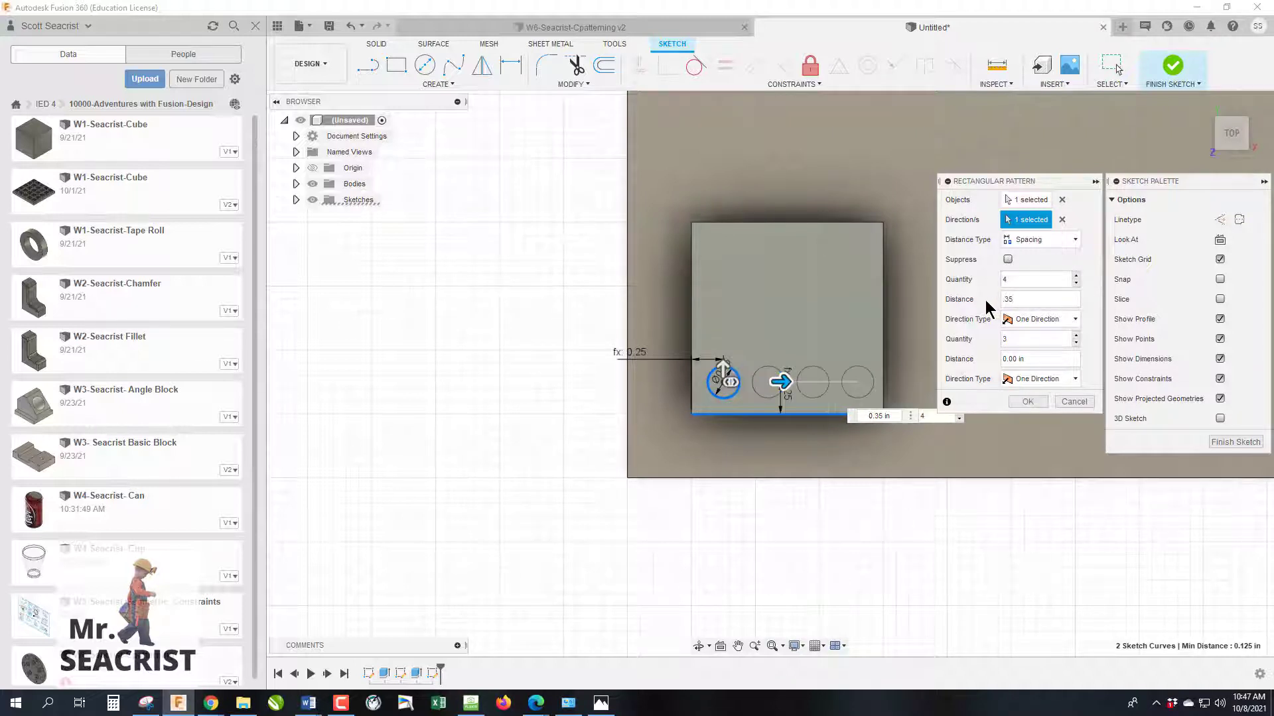
Try the Symmetric direction type with a quantity of 55 for the first direction, and restore One Direction with 4 circles
{"action": "left_click", "coordinate": [1051, 319]}
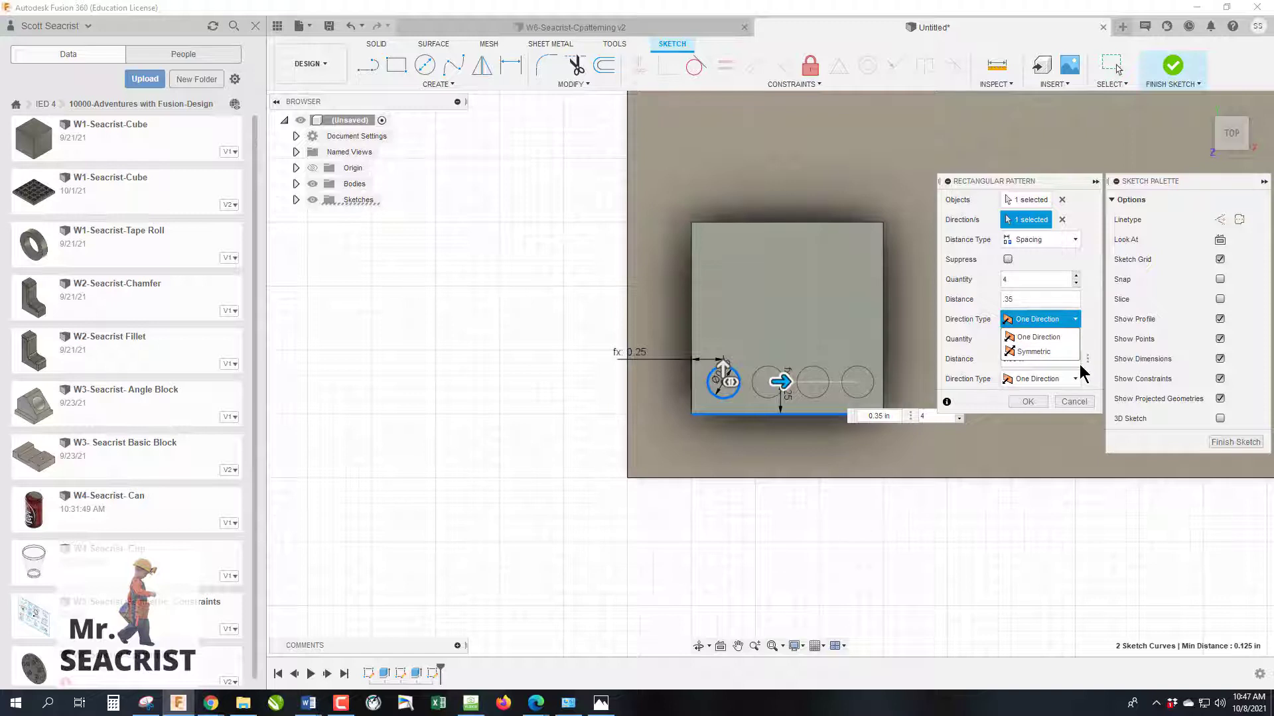
{"action": "left_click", "coordinate": [1051, 352]}
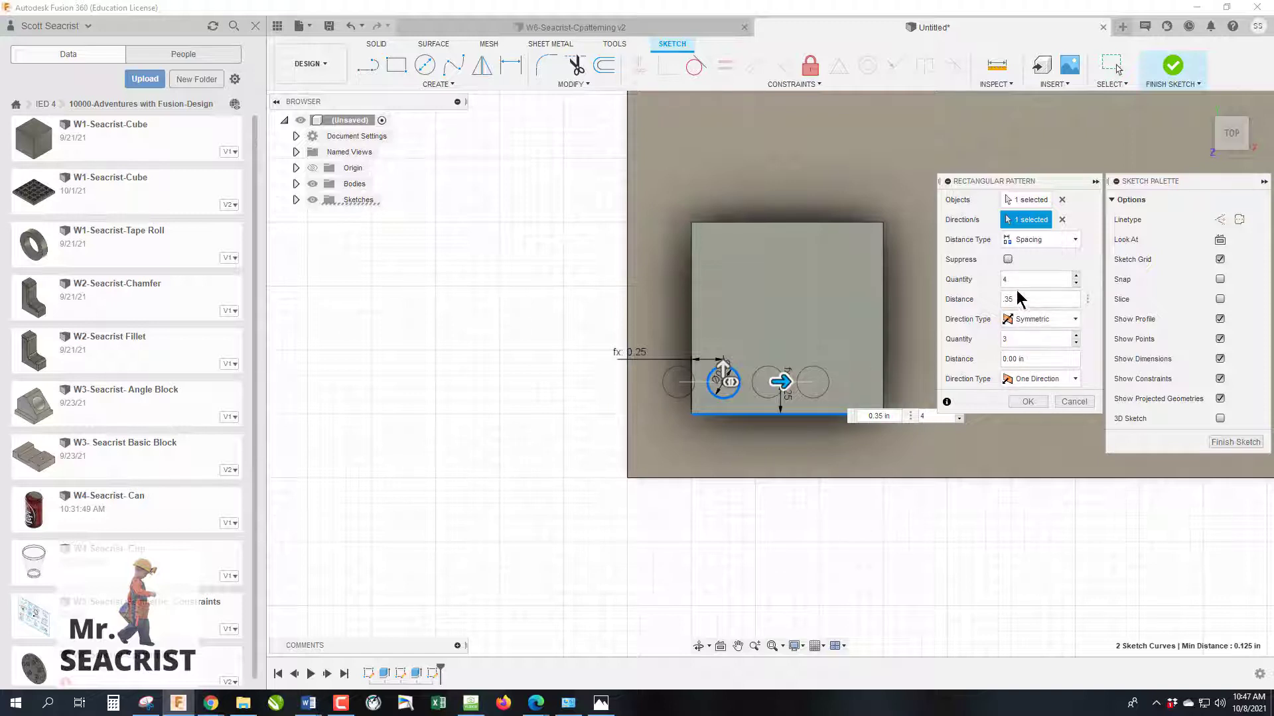
{"action": "left_click_drag", "start_coordinate": [1016, 280], "coordinate": [995, 287]}
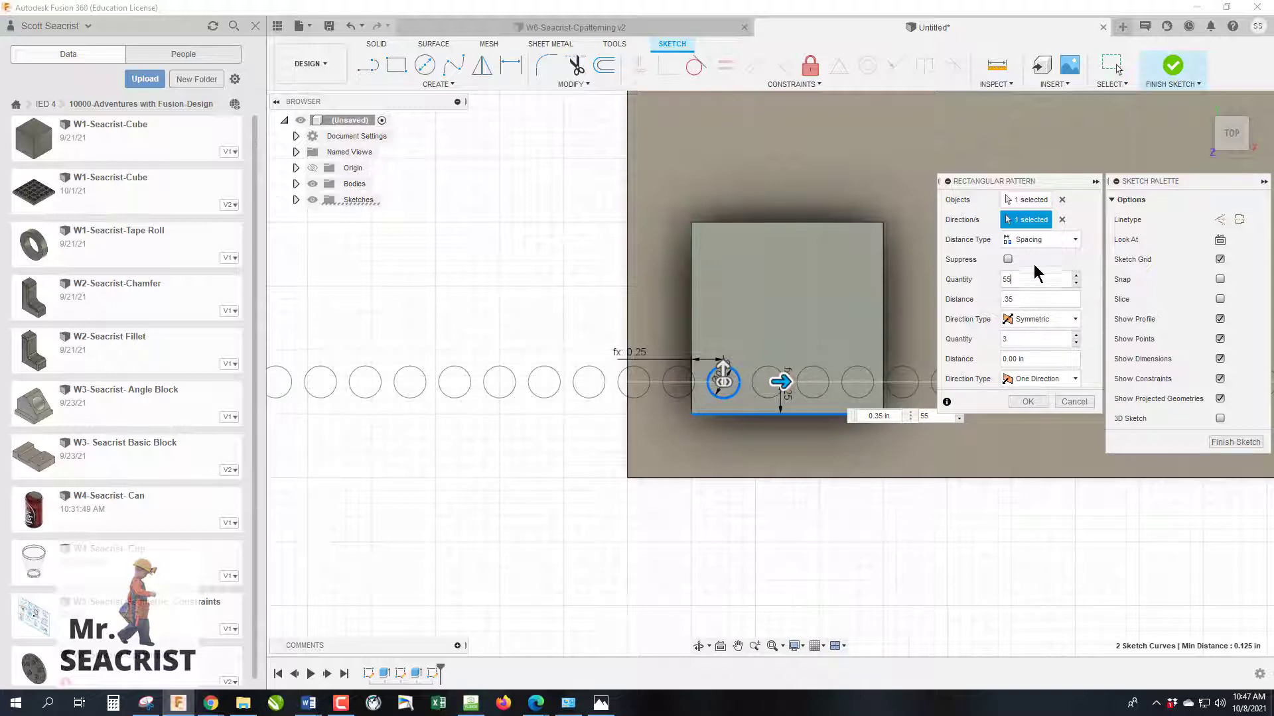
{"action": "left_click", "coordinate": [1055, 320]}
{"action": "left_click", "coordinate": [1052, 339]}
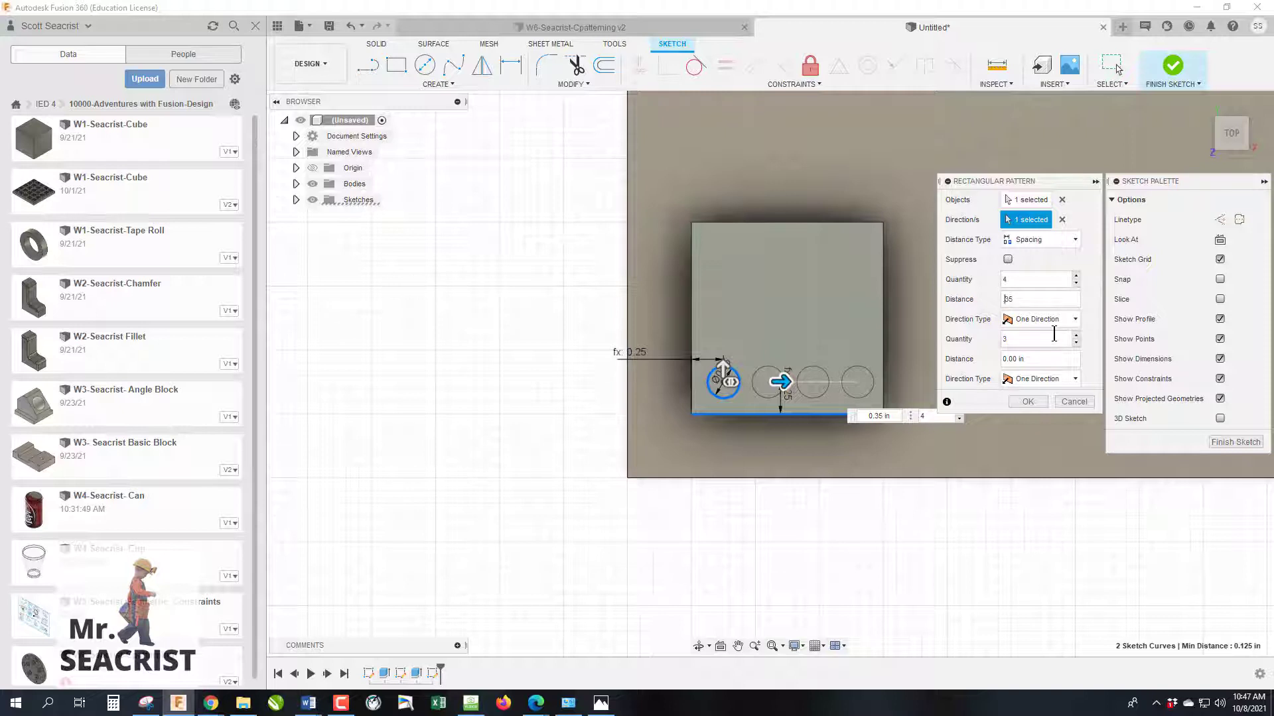
Try reversing the row of circles with a spacing of -0.35 in, and restore the positive 0.35 in spacing
{"action": "type", "text": "-"}
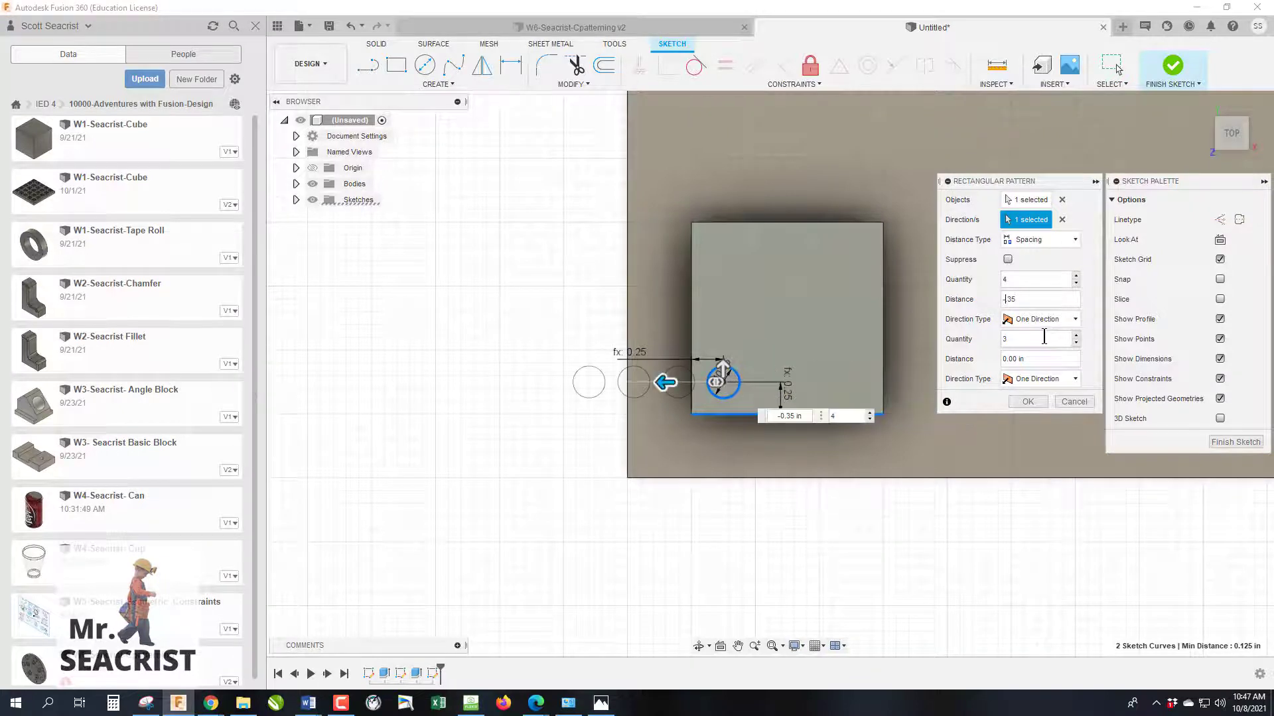
{"action": "type", "text": "."}
{"action": "key", "text": "BackSpace"}
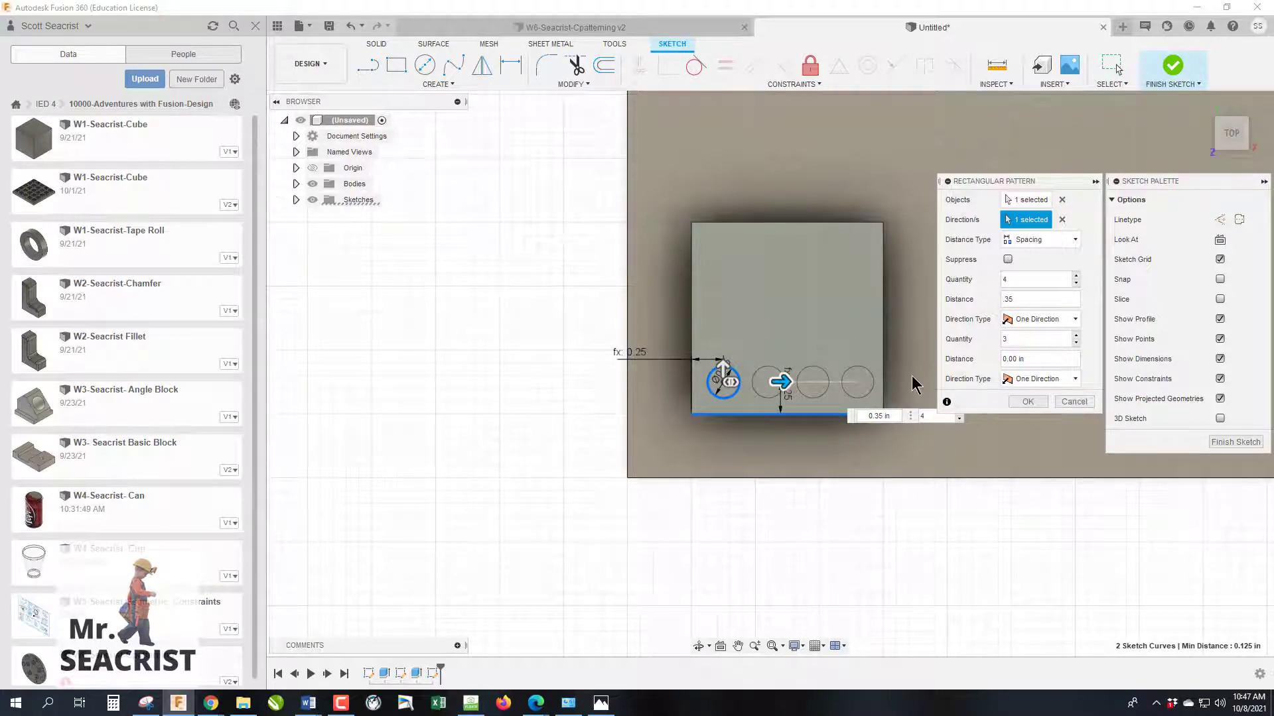
Set the pattern's second direction to 4 circles at 0.35 in spacing
{"action": "left_click", "coordinate": [1011, 359]}
{"action": "key", "text": "BackSpace"}
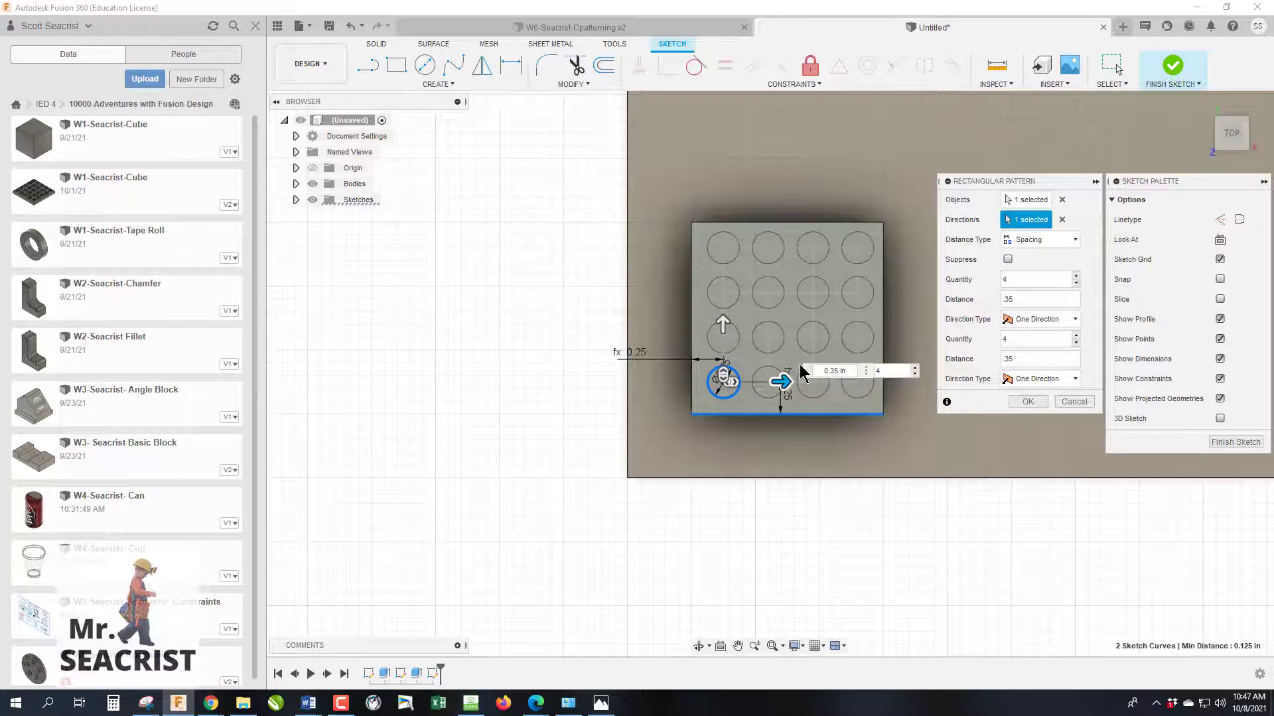
Accept the 4 by 4 rectangular pattern of circles and finish the sketch
{"action": "left_click", "coordinate": [1028, 402]}
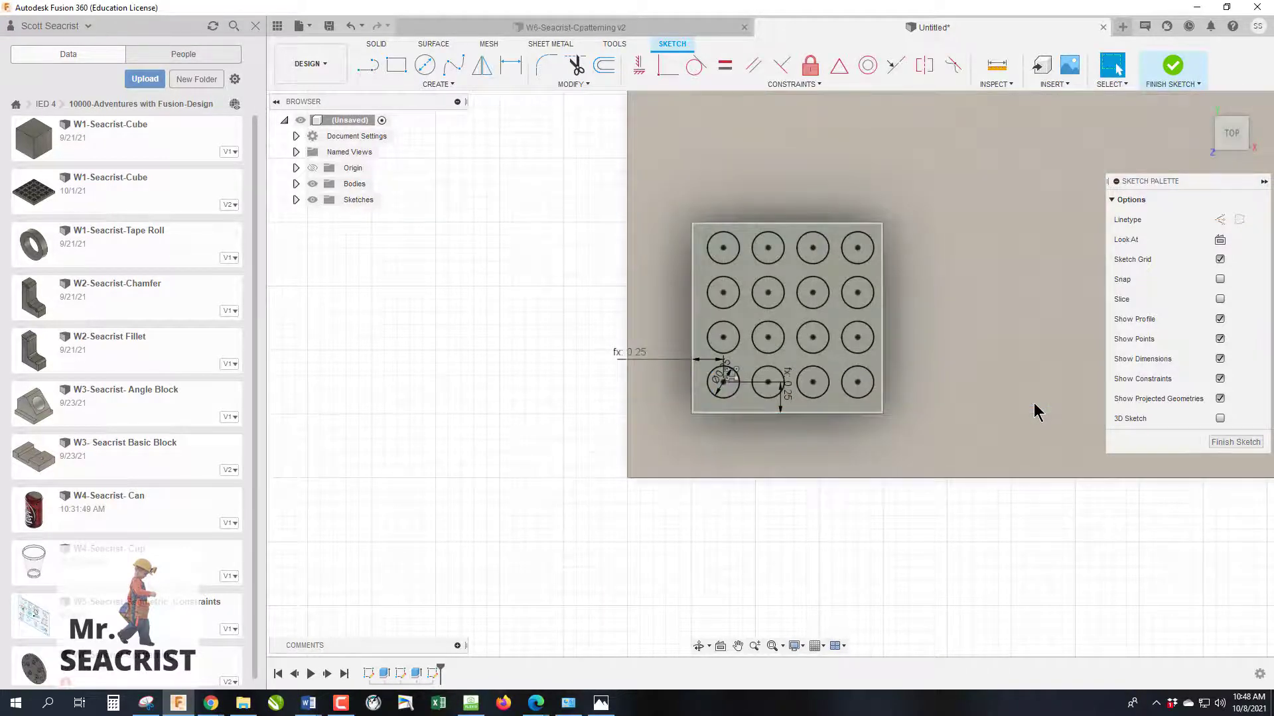
{"action": "left_click", "coordinate": [1236, 441]}
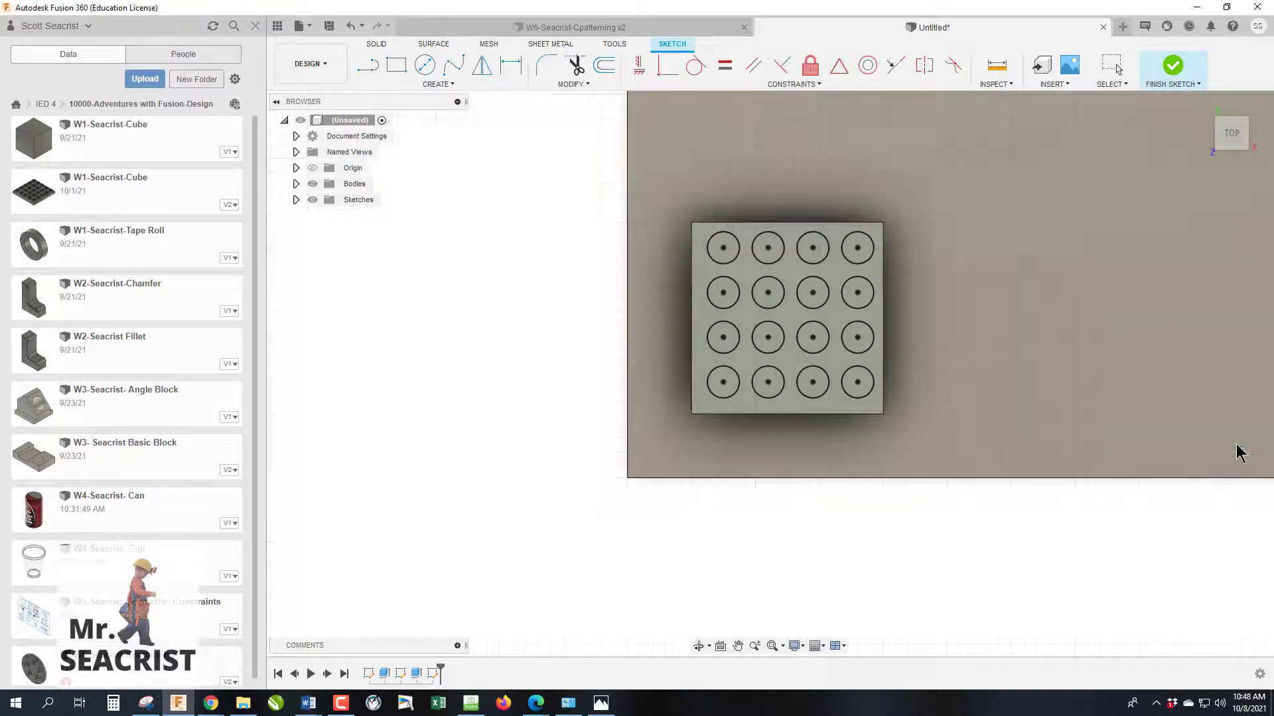
Start an extrusion with all 16 patterned circles on the raised square as profiles, leaving out the surrounding square face
{"action": "key", "text": "e"}
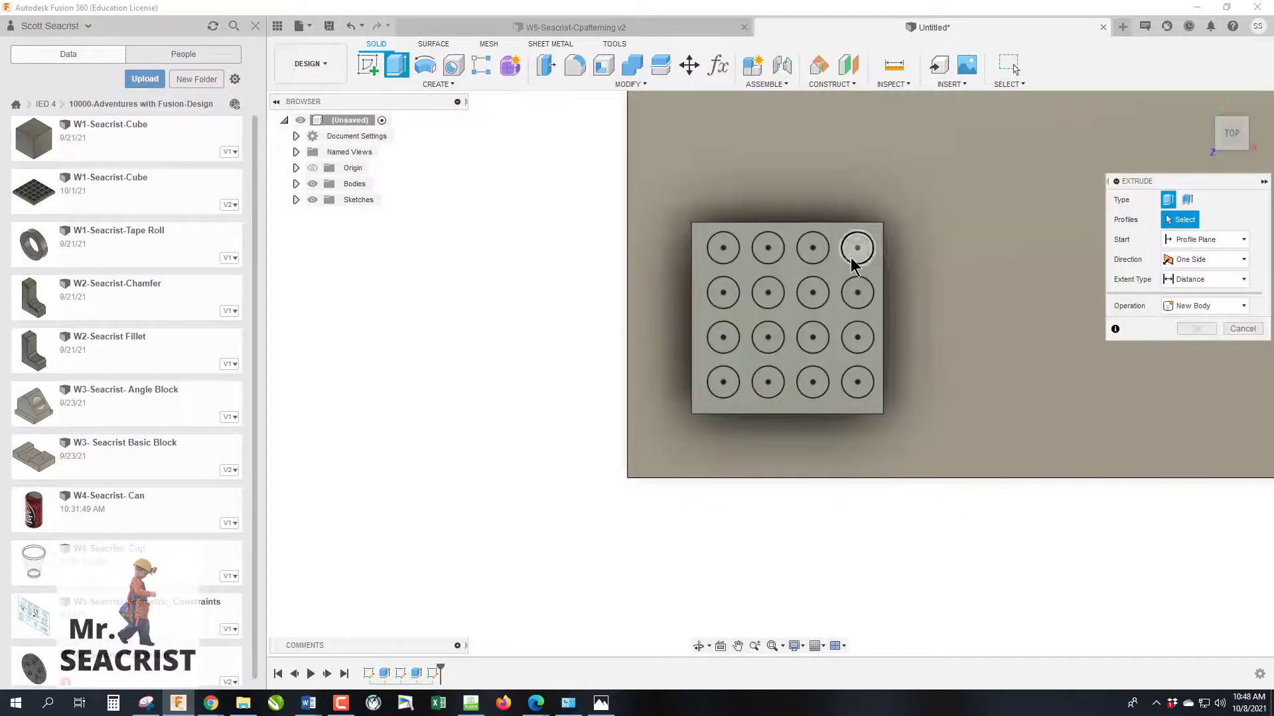
{"action": "left_click", "coordinate": [856, 255]}
{"action": "left_click", "coordinate": [812, 252]}
{"action": "left_click", "coordinate": [768, 252]}
{"action": "left_click", "coordinate": [723, 252]}
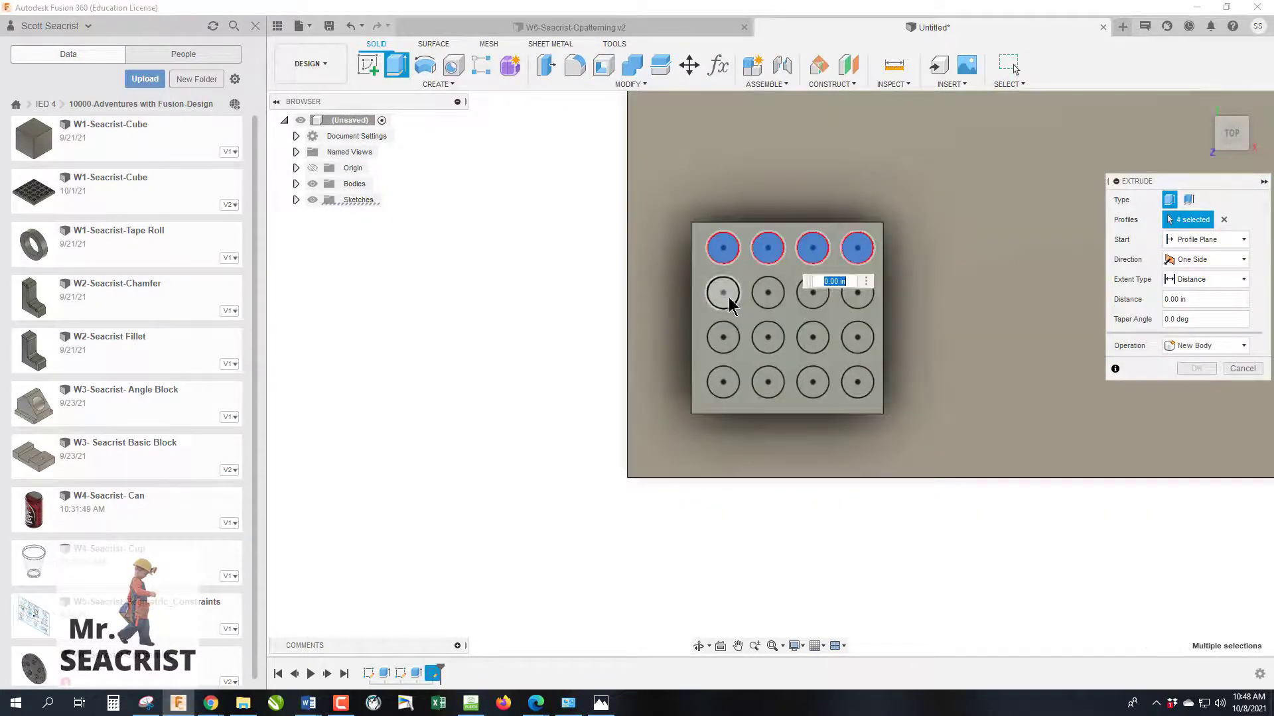
{"action": "left_click", "coordinate": [725, 297]}
{"action": "left_click", "coordinate": [768, 293]}
{"action": "left_click", "coordinate": [812, 294]}
{"action": "left_click", "coordinate": [857, 293]}
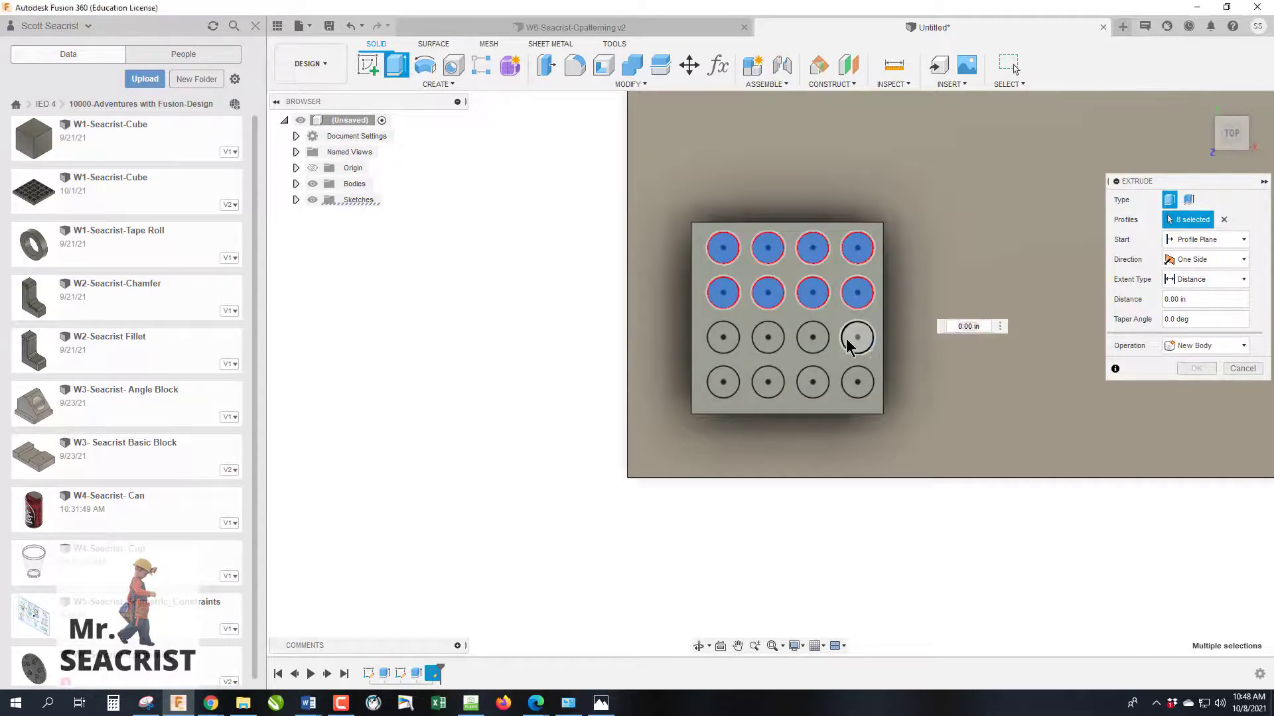
{"action": "left_click", "coordinate": [851, 341]}
{"action": "left_click", "coordinate": [813, 338]}
{"action": "left_click", "coordinate": [769, 338]}
{"action": "left_click", "coordinate": [723, 339]}
{"action": "left_click", "coordinate": [724, 383]}
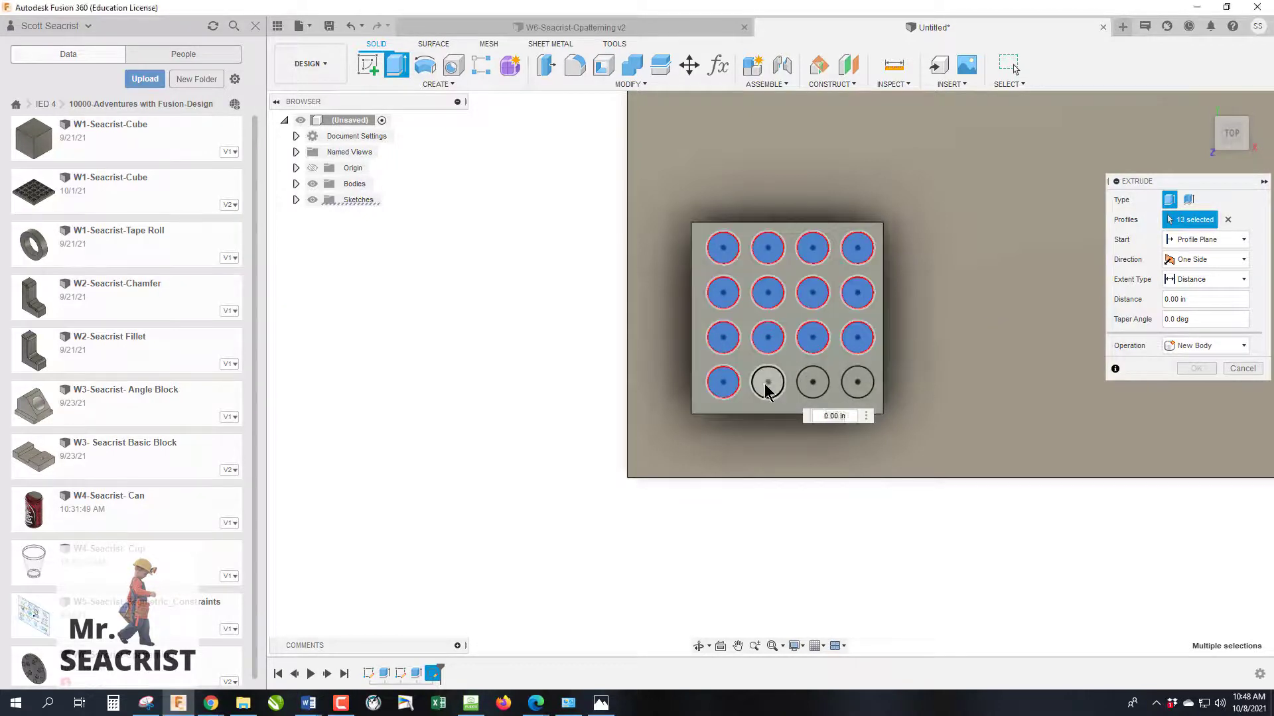
{"action": "left_click", "coordinate": [766, 388]}
{"action": "left_click", "coordinate": [811, 380]}
{"action": "left_click", "coordinate": [835, 385]}
{"action": "left_click", "coordinate": [856, 383]}
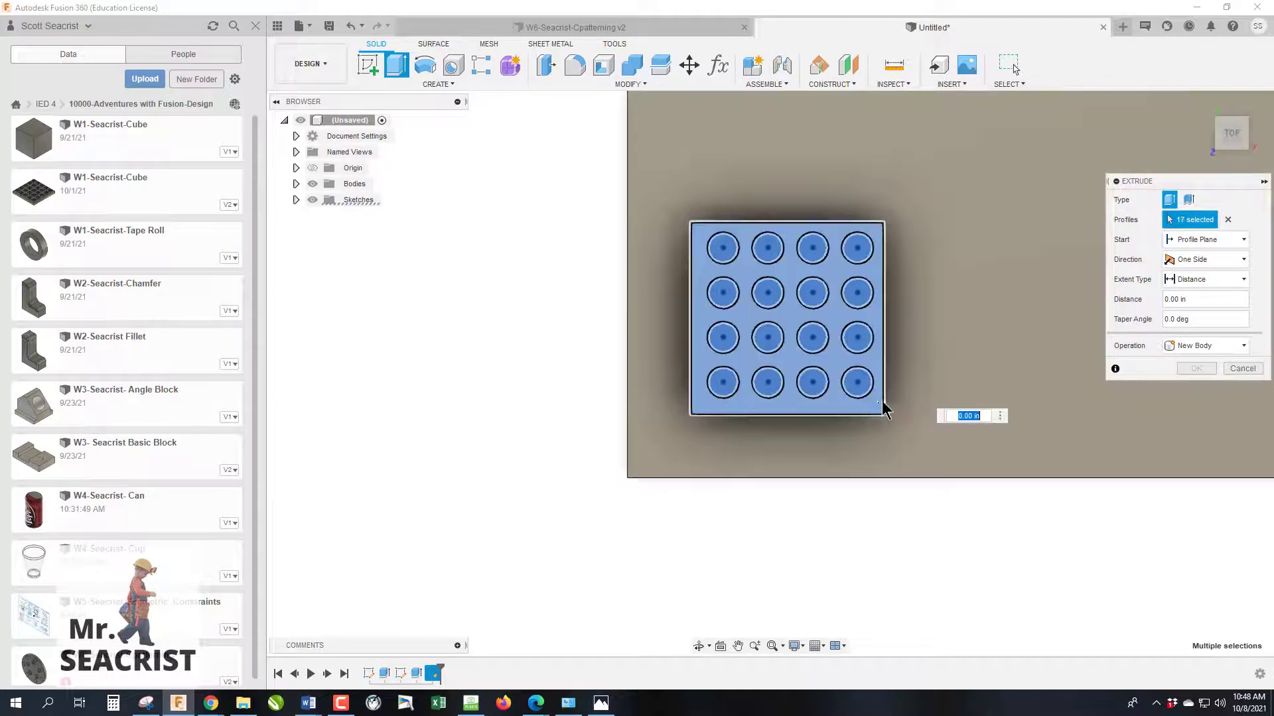
{"action": "left_click", "coordinate": [879, 407]}
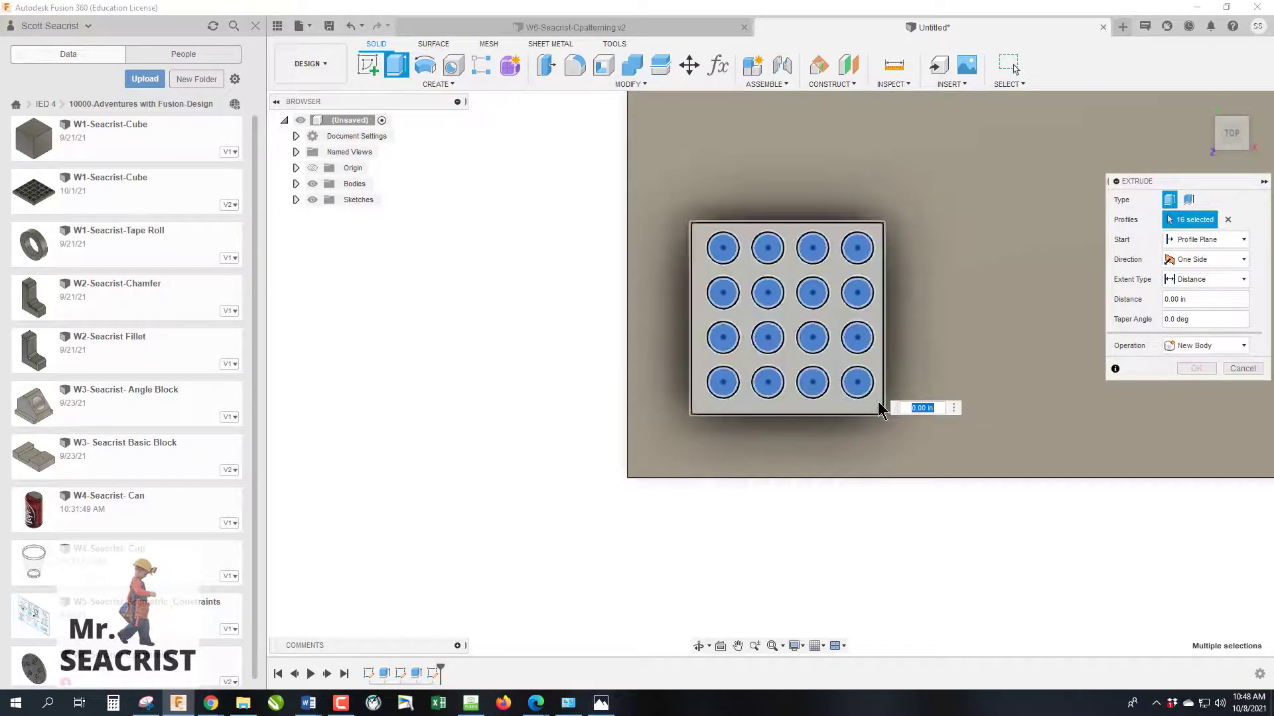
Extrude the 16 circles as a cut with a distance of -0.25 in into the raised square
{"action": "left_click", "coordinate": [1186, 301]}
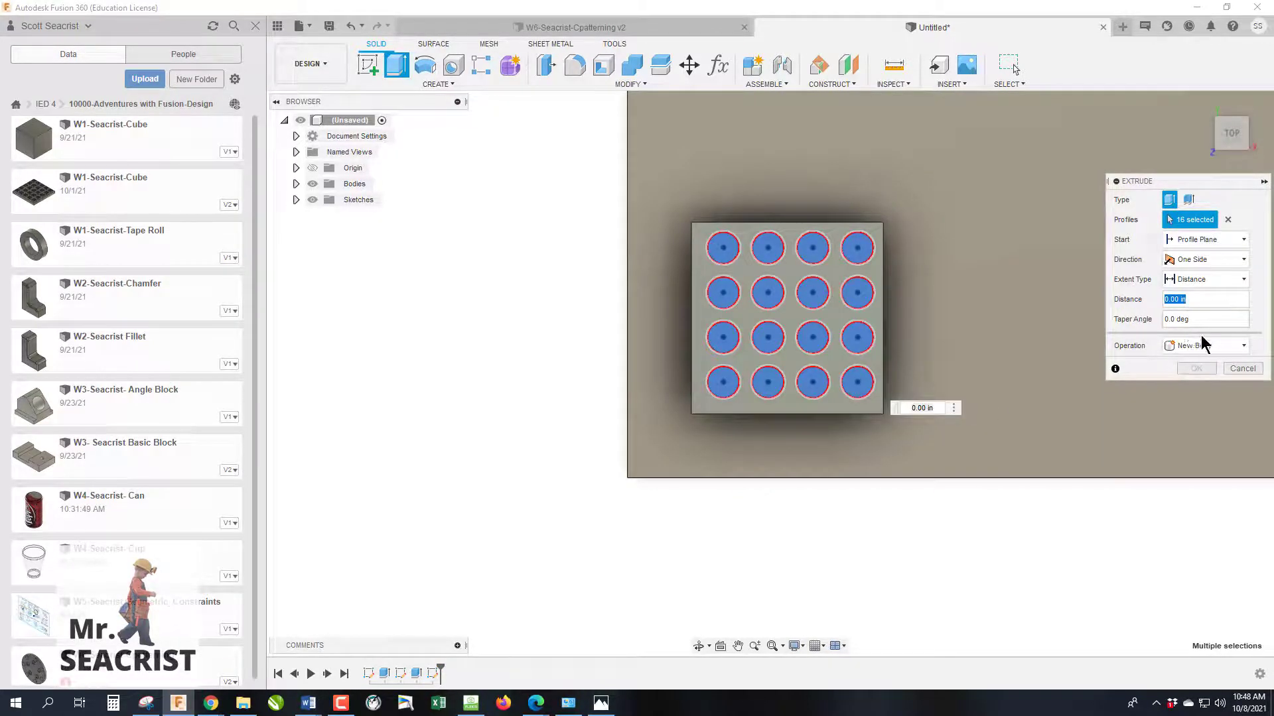
{"action": "key", "text": "Tab"}
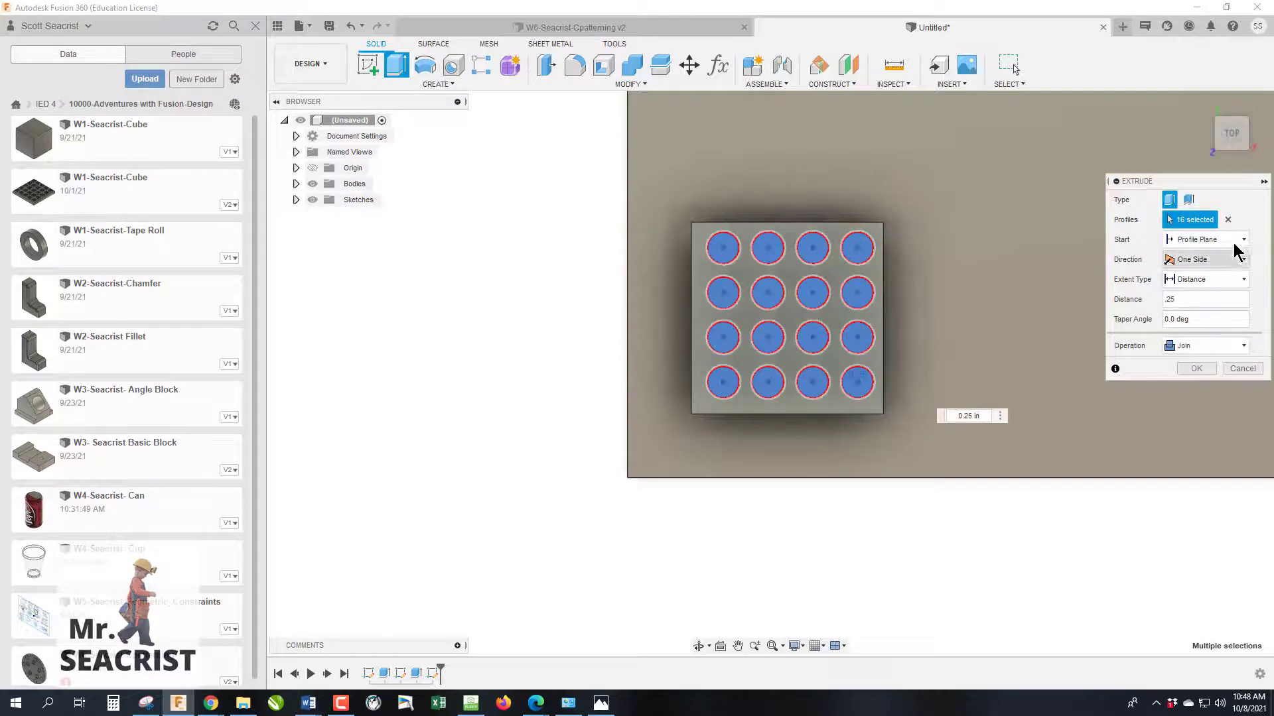
{"action": "left_click", "coordinate": [1227, 136]}
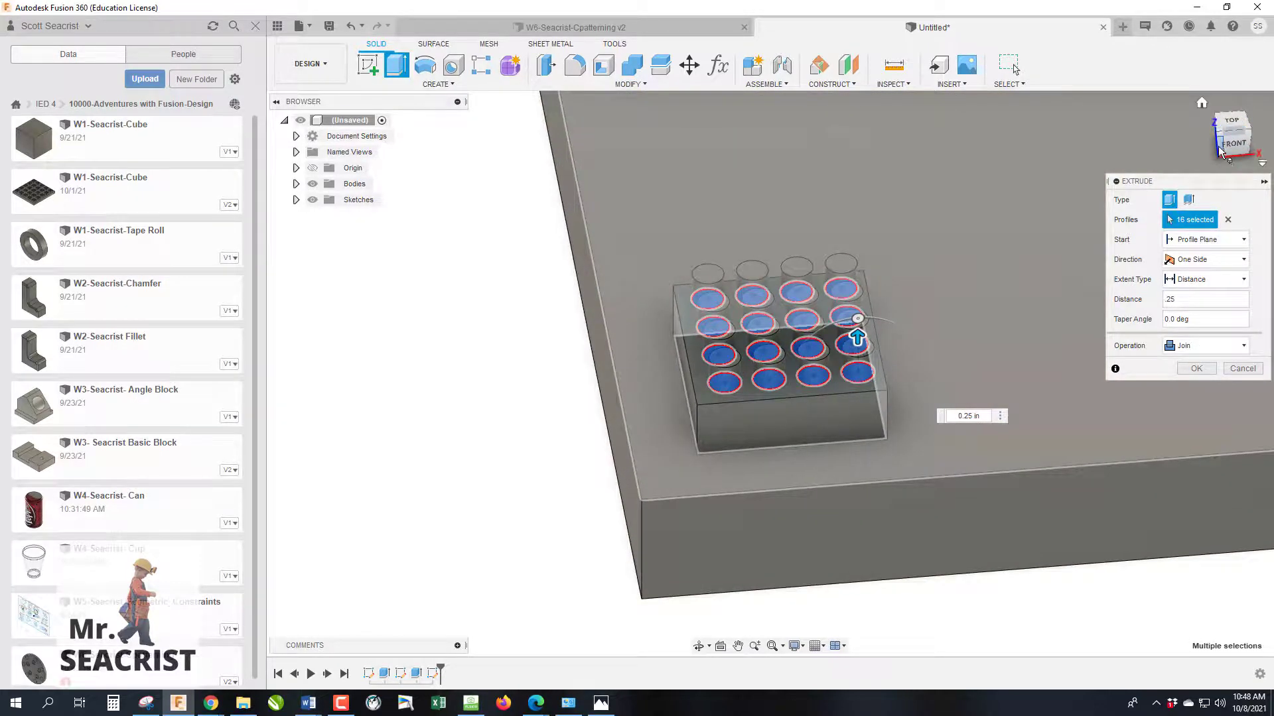
{"action": "left_click", "coordinate": [1245, 140]}
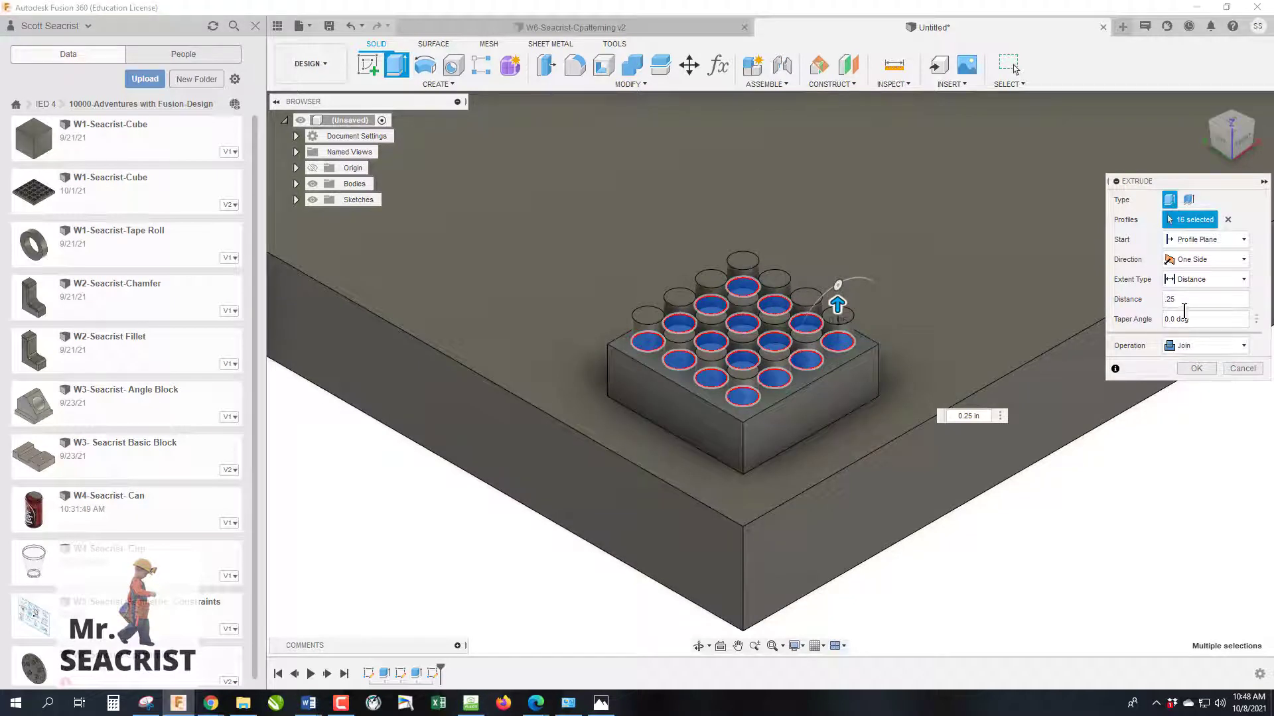
{"action": "left_click", "coordinate": [1185, 346]}
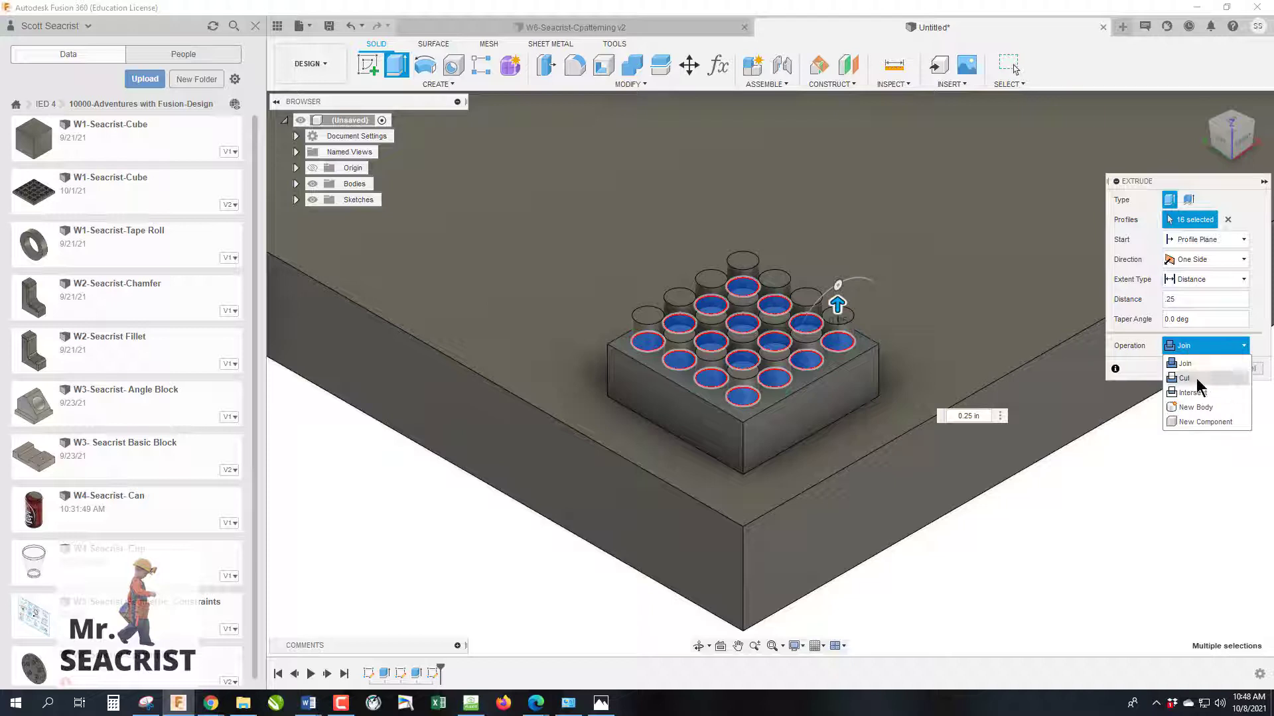
{"action": "left_click", "coordinate": [1194, 379]}
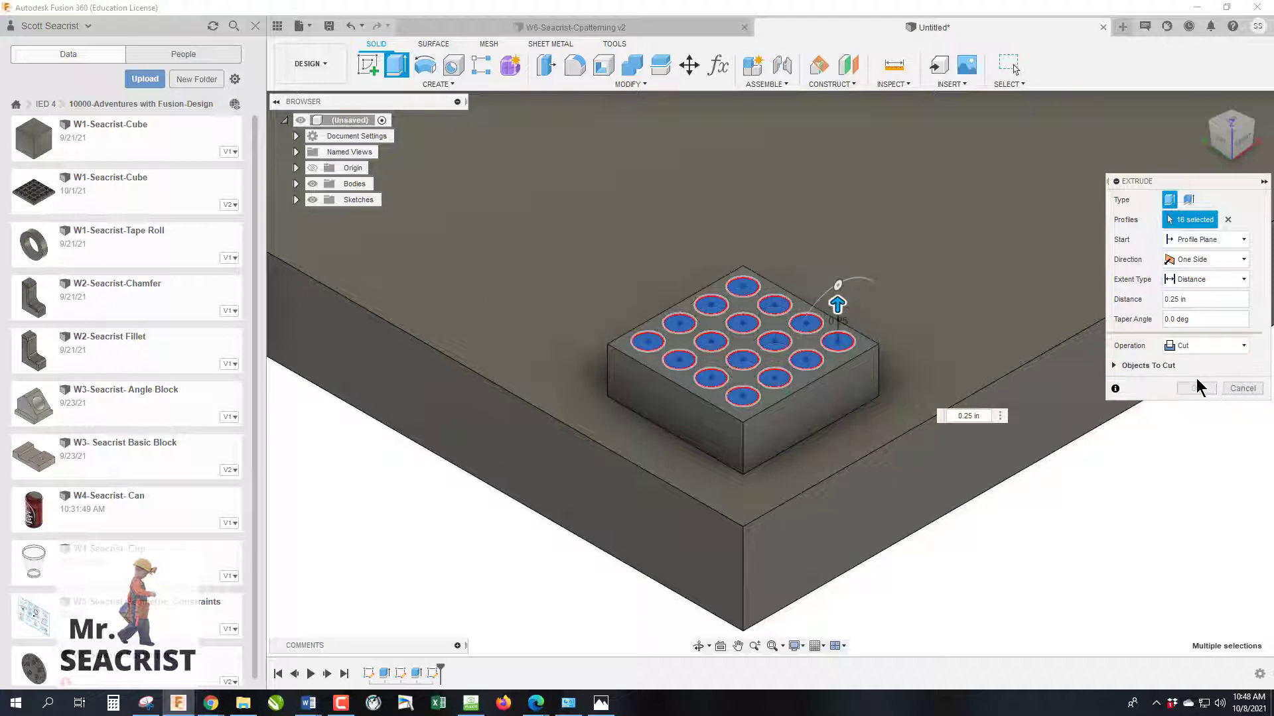
{"action": "left_click", "coordinate": [1182, 300]}
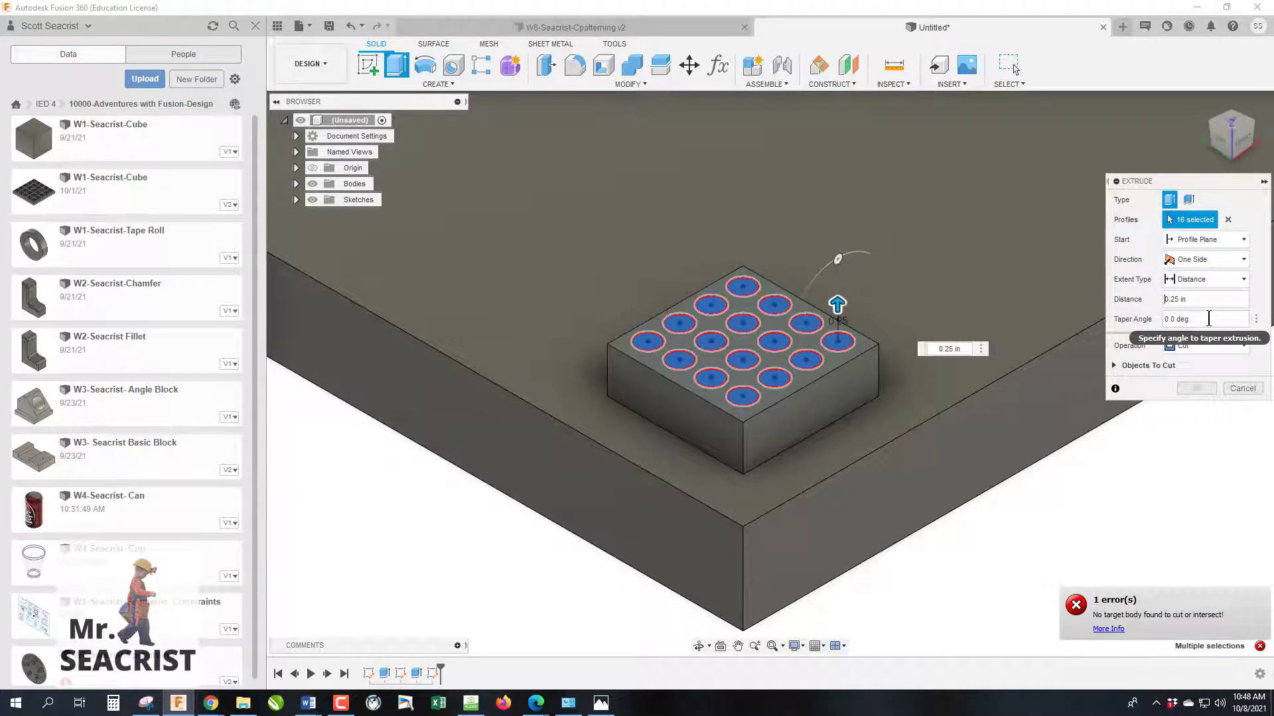
{"action": "type", "text": "-"}
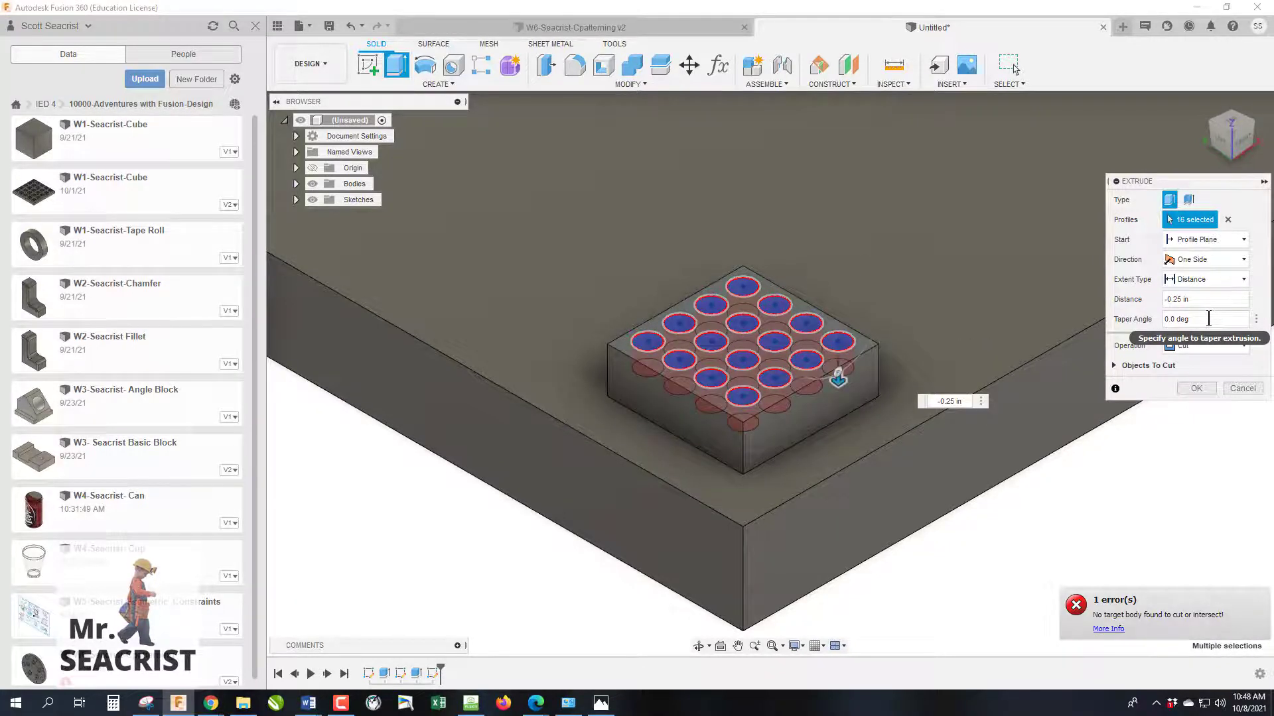
{"action": "left_click", "coordinate": [1197, 389]}
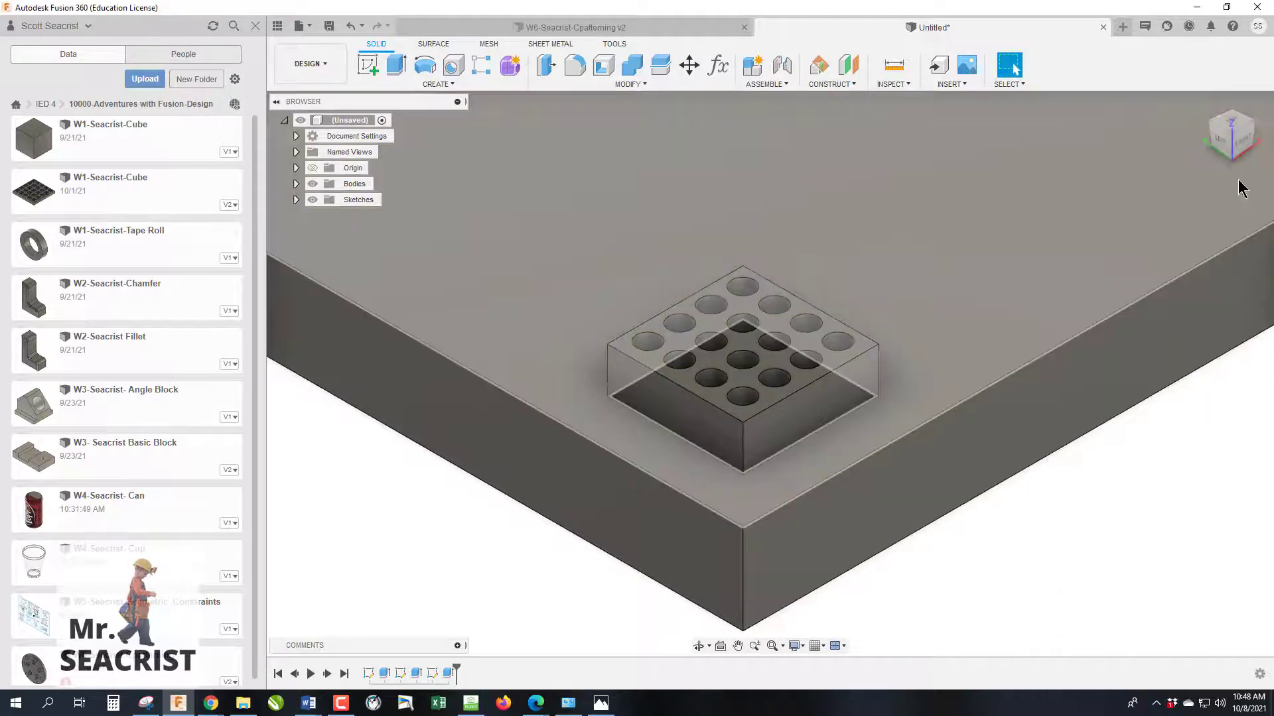
Fillet the four vertical corner edges of the raised square with a 0.2 in radius
{"action": "left_click", "coordinate": [1258, 131]}
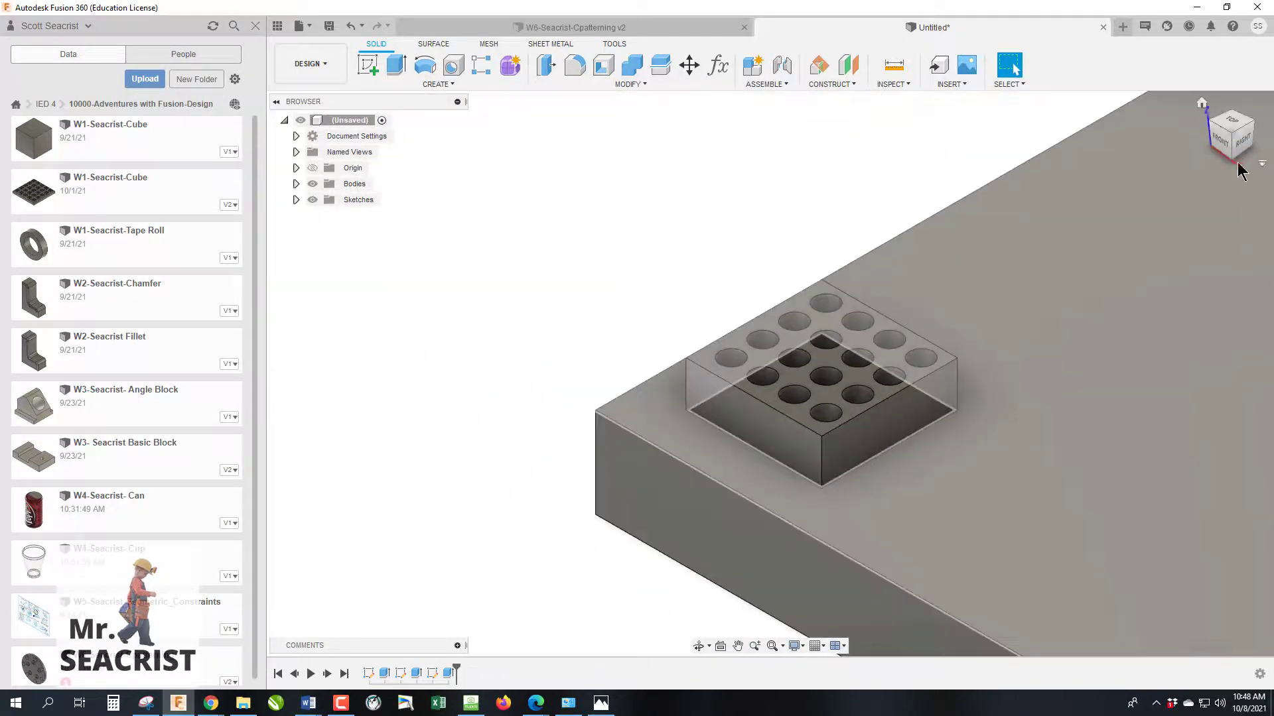
{"action": "left_click", "coordinate": [1209, 125]}
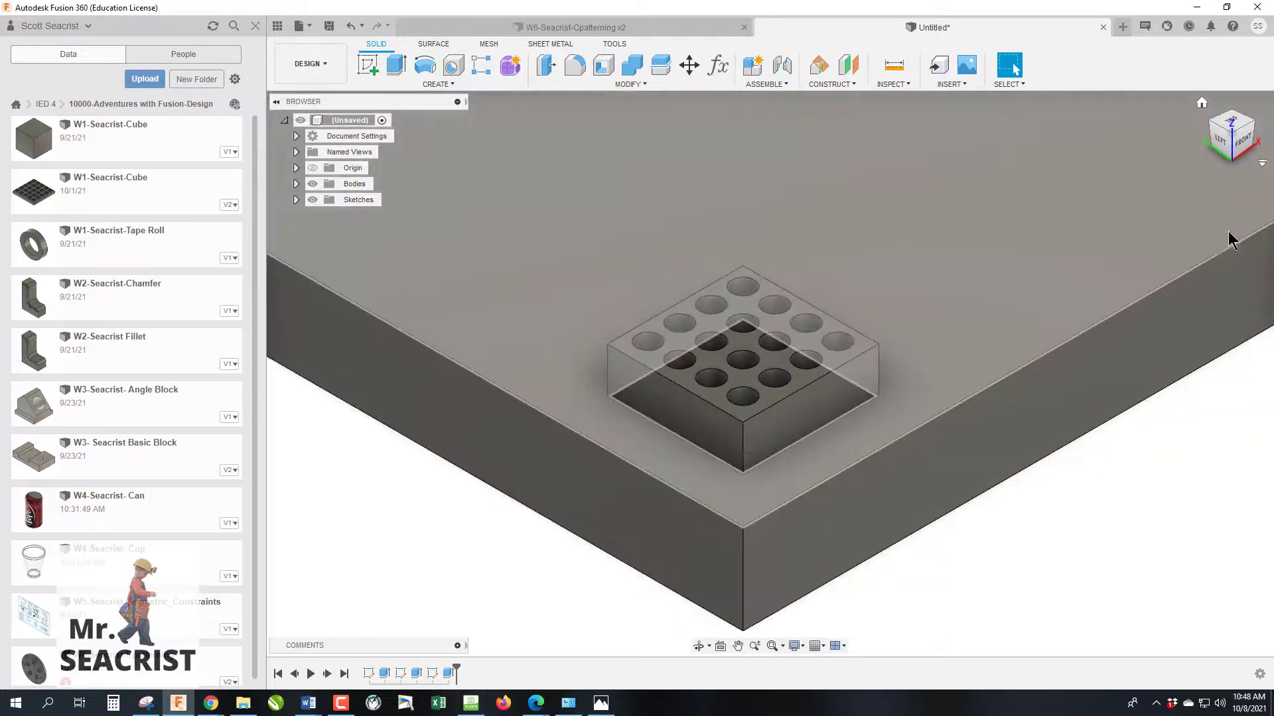
{"action": "left_click_drag", "start_coordinate": [1239, 129], "coordinate": [1123, 313]}
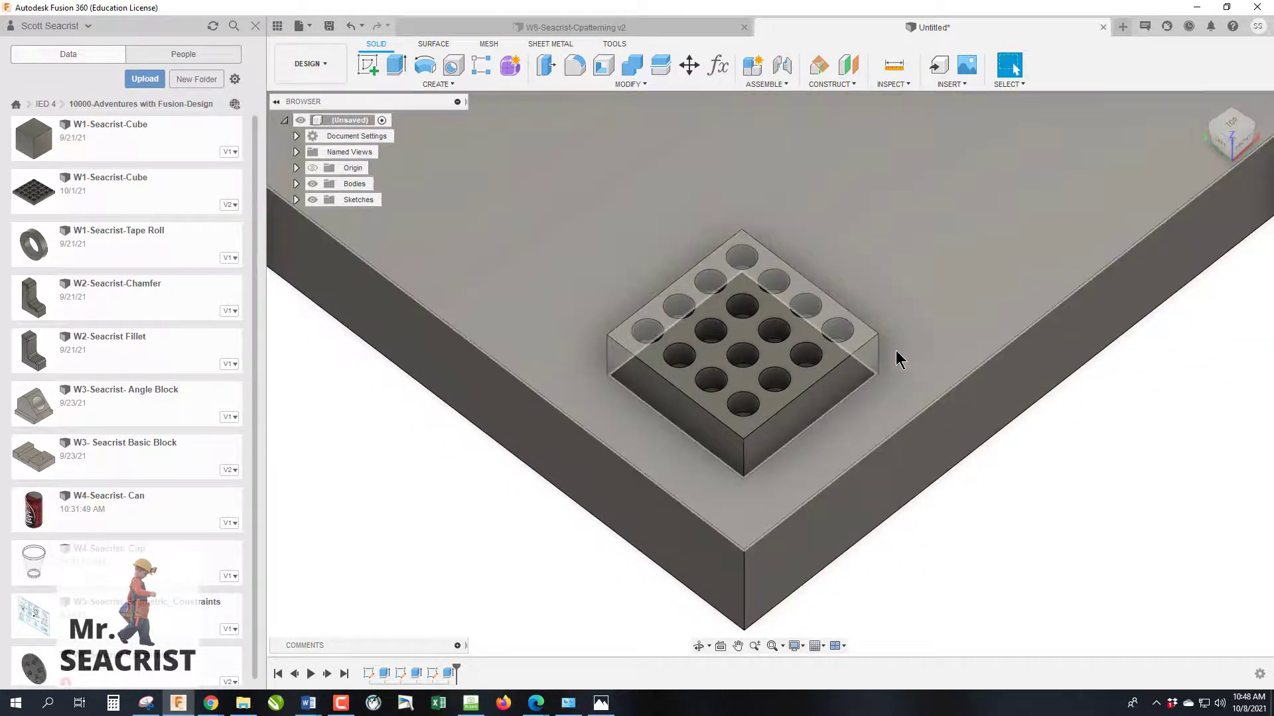
{"action": "left_click", "coordinate": [575, 65]}
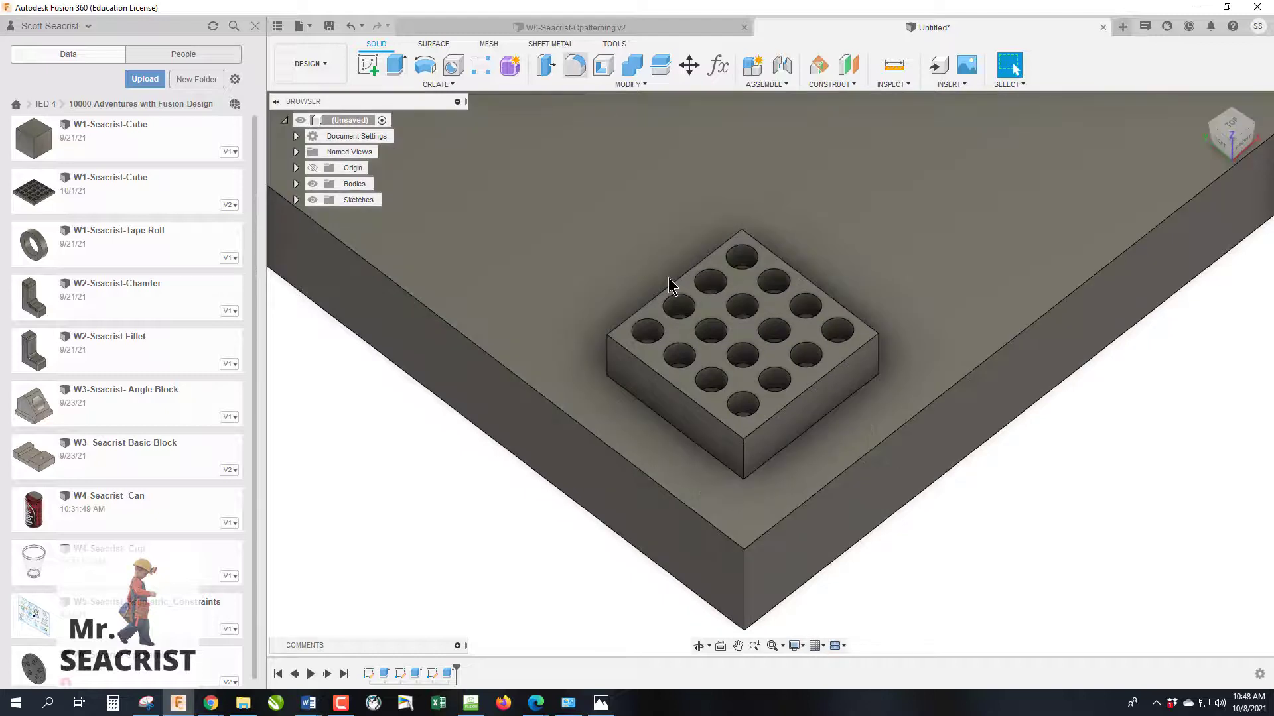
{"action": "left_click", "coordinate": [743, 460]}
{"action": "left_click", "coordinate": [607, 364]}
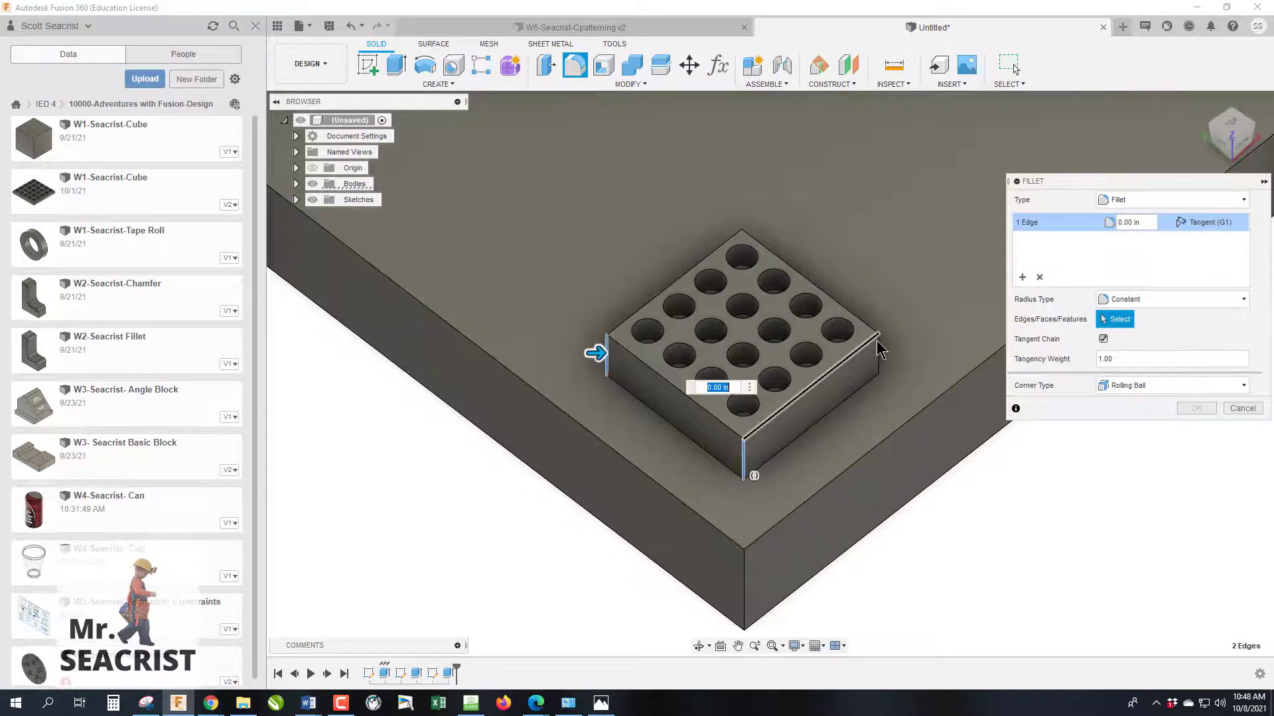
{"action": "left_click", "coordinate": [878, 352]}
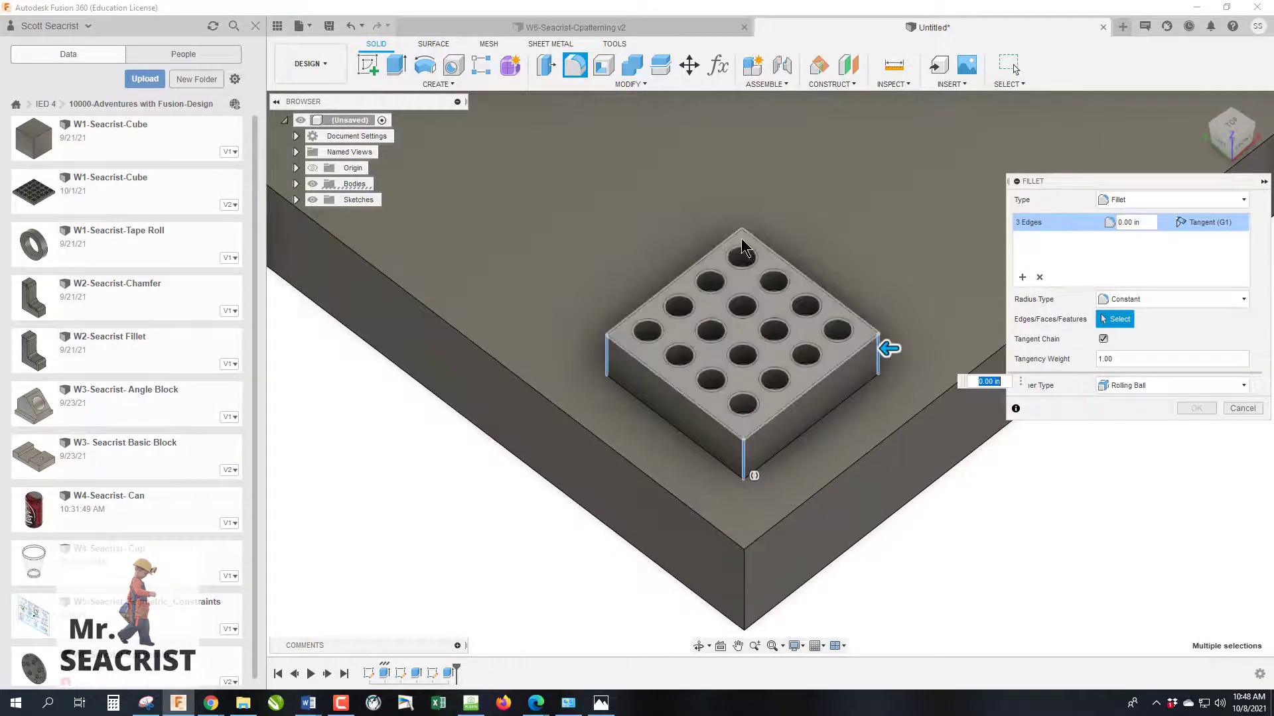
{"action": "left_click", "coordinate": [1237, 114]}
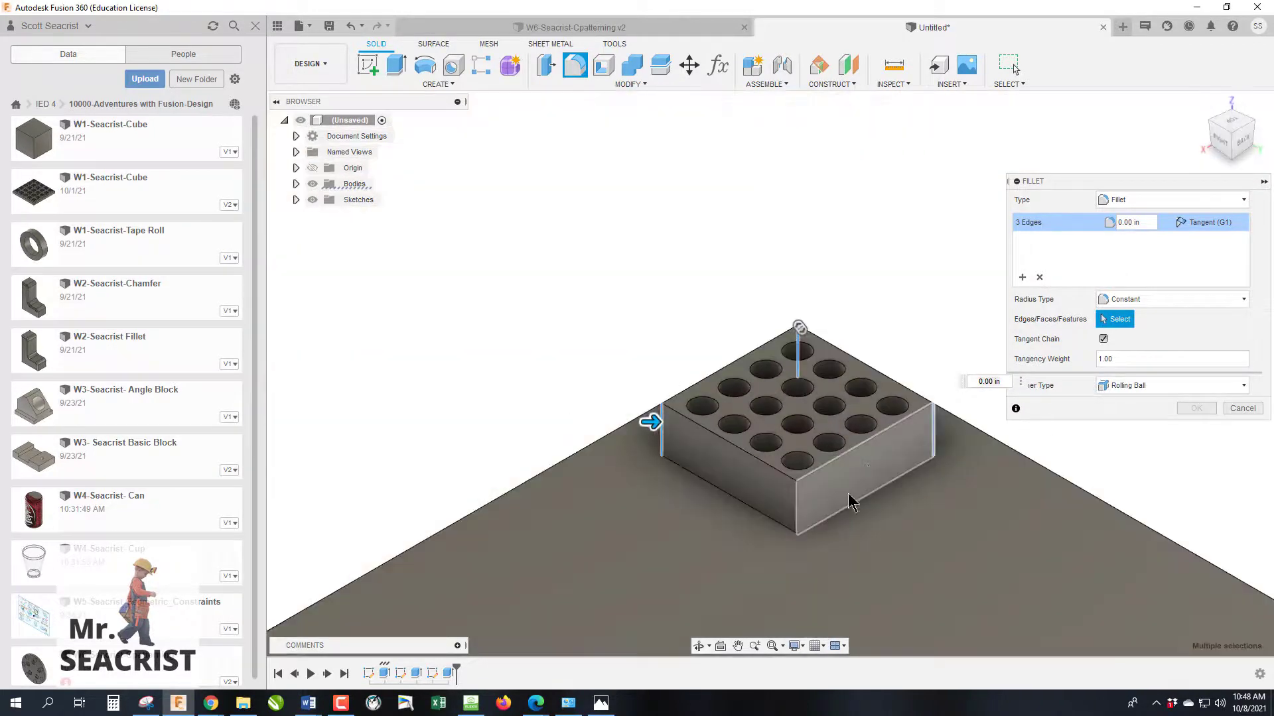
{"action": "left_click", "coordinate": [801, 511]}
{"action": "key", "text": "BackSpace"}
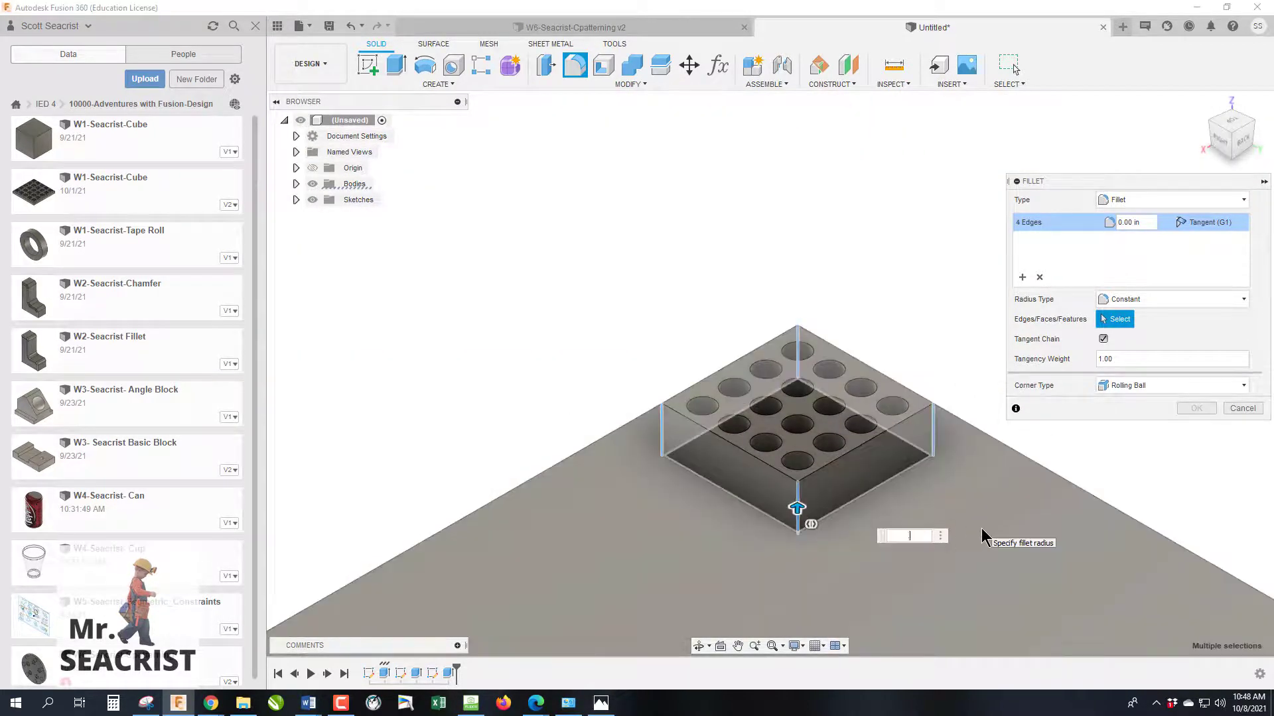
{"action": "left_click", "coordinate": [1196, 408]}
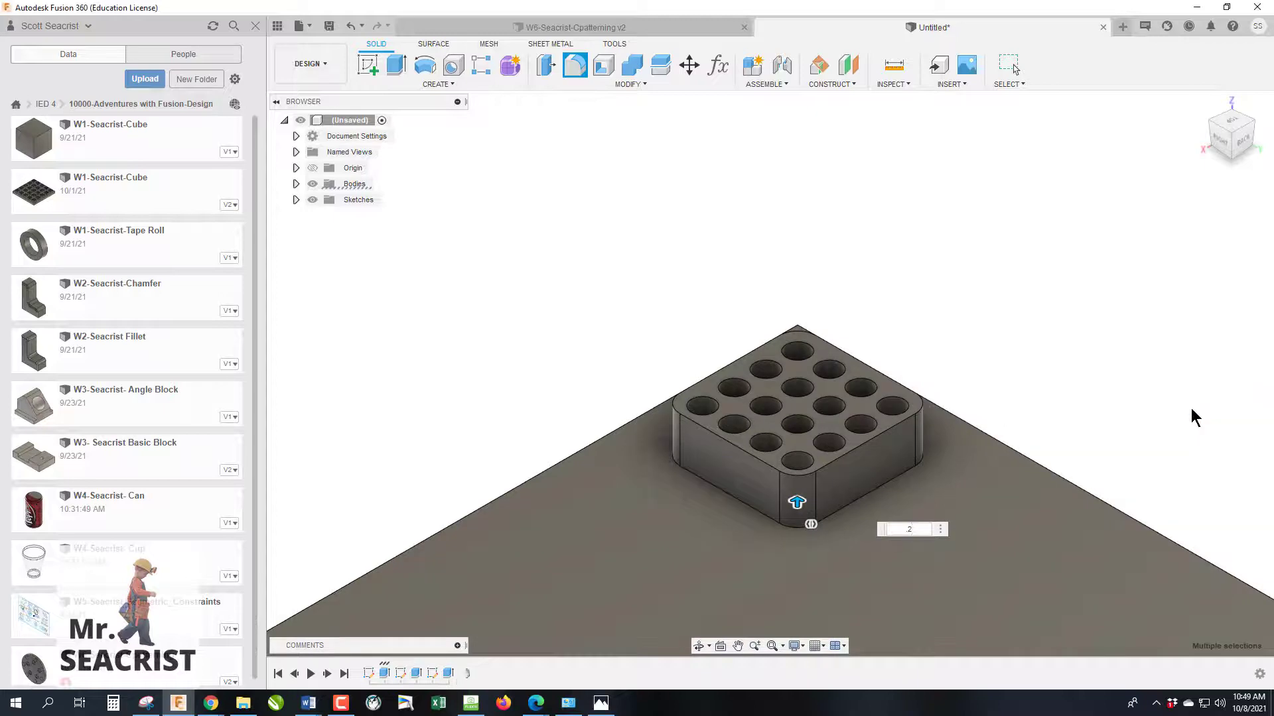
Start a solid rectangular pattern with Features as the type of object to repeat
{"action": "middle_click_drag", "start_coordinate": [770, 374], "coordinate": [799, 335], "text": "shift"}
{"action": "scroll", "coordinate": [867, 558], "scroll_direction": "down", "scroll_amount": 10}
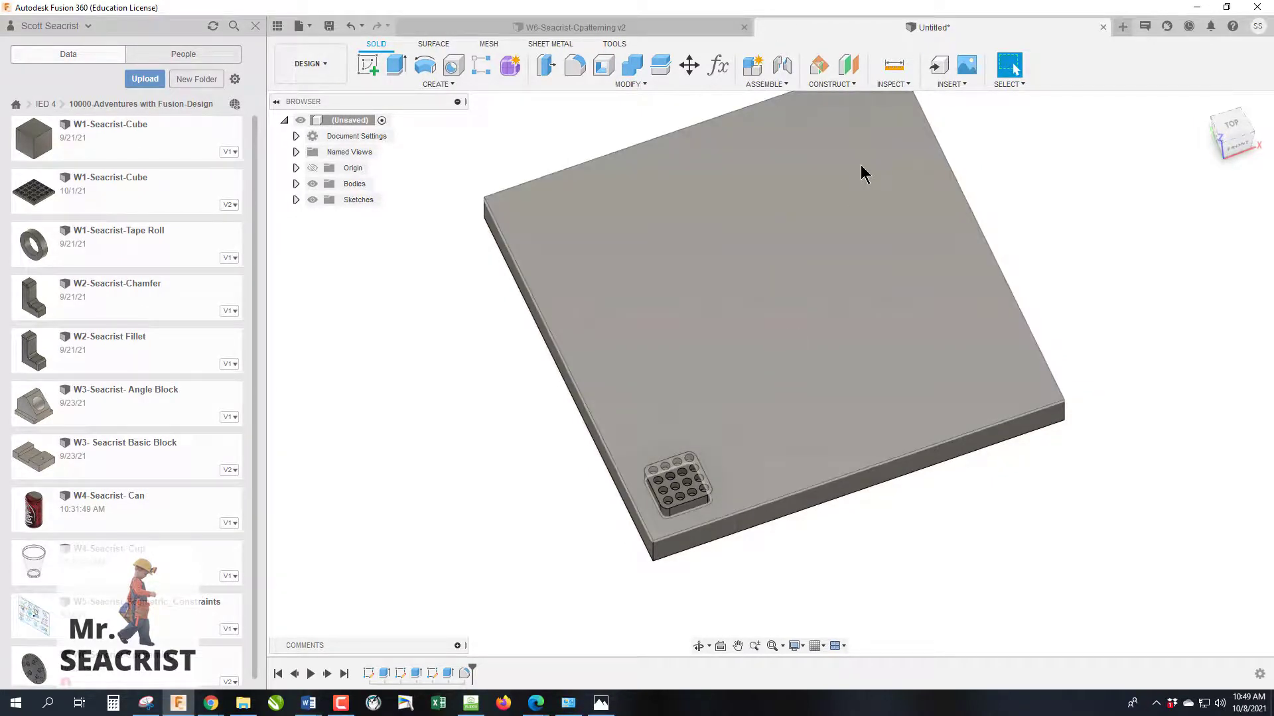
{"action": "left_click", "coordinate": [438, 84]}
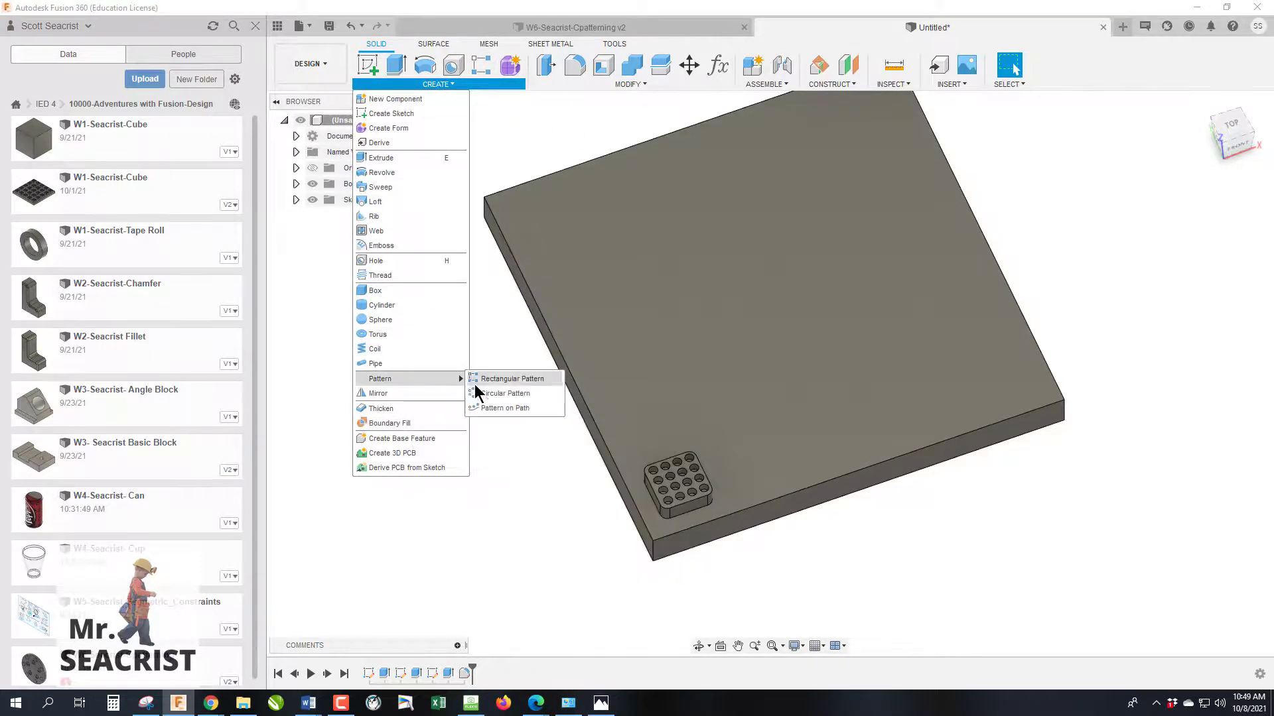
{"action": "left_click", "coordinate": [480, 66]}
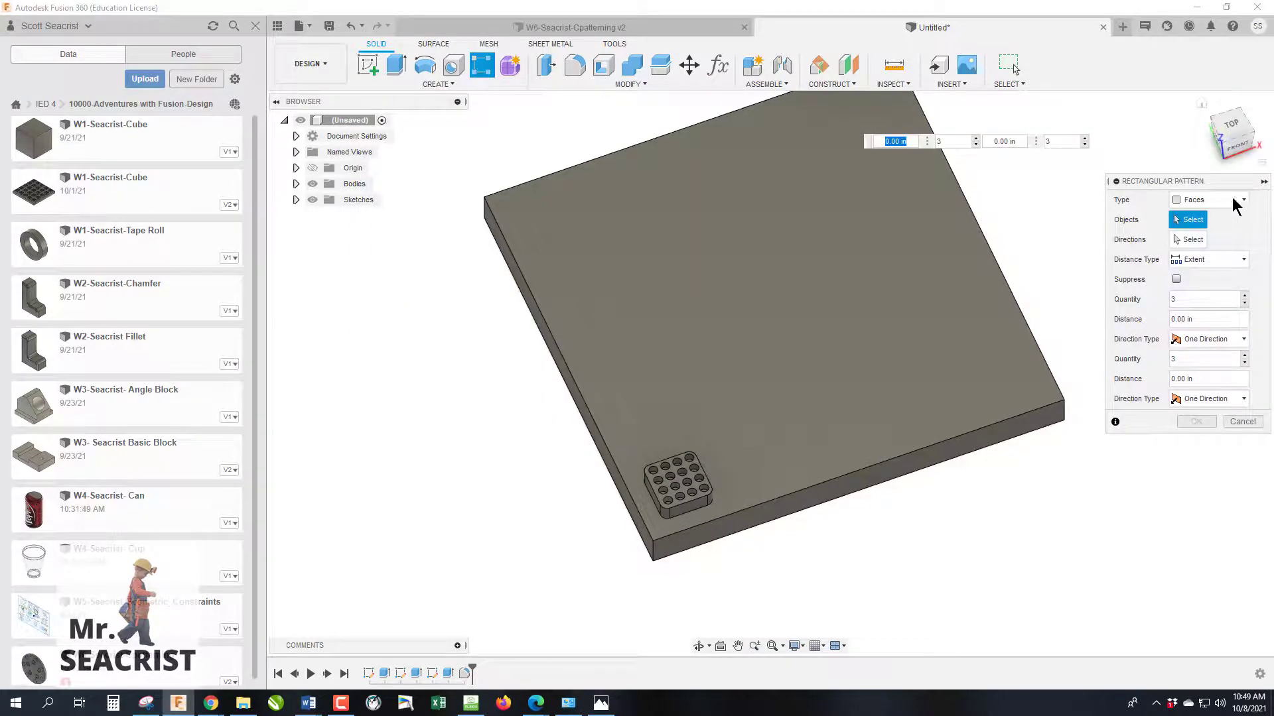
{"action": "left_click", "coordinate": [1213, 199]}
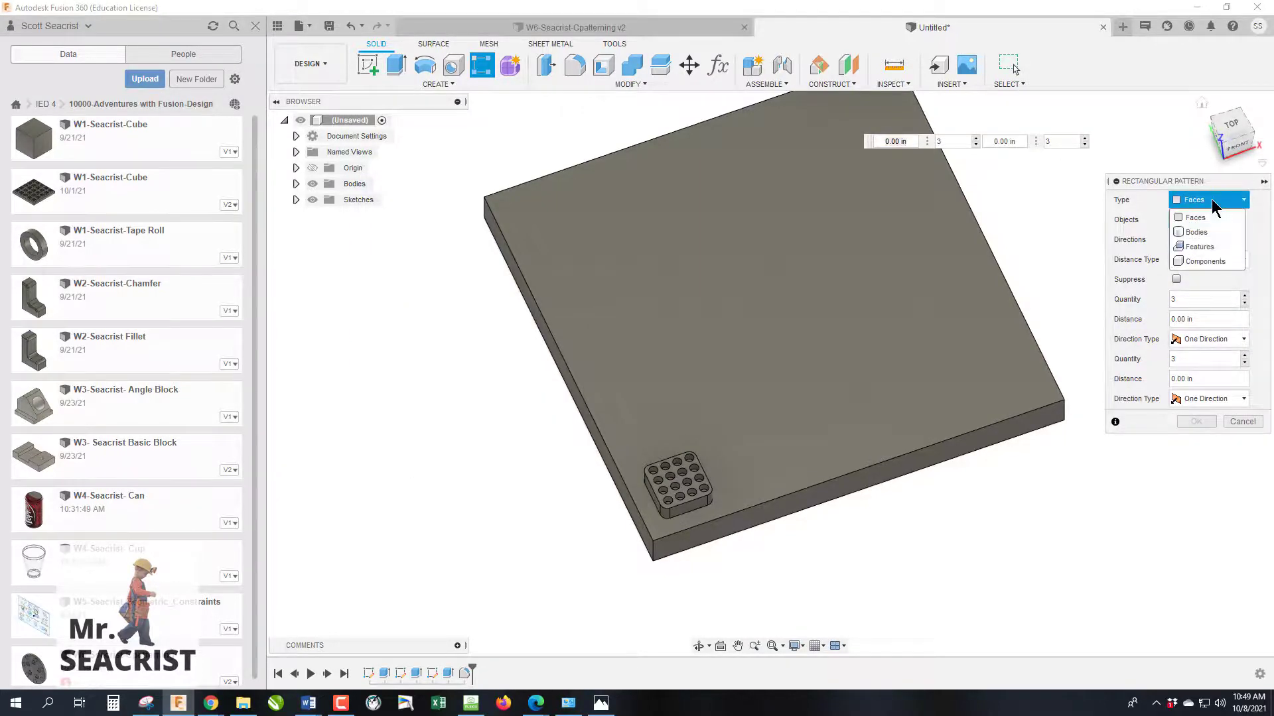
{"action": "left_click", "coordinate": [1200, 247]}
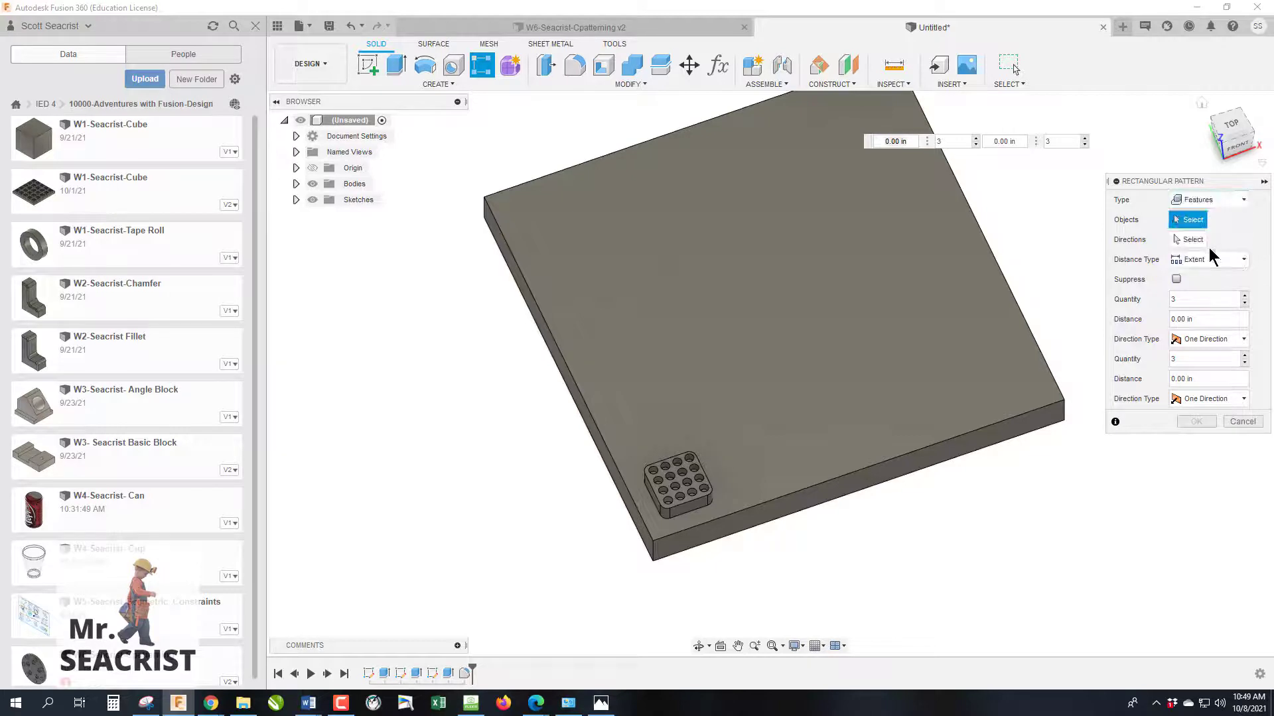